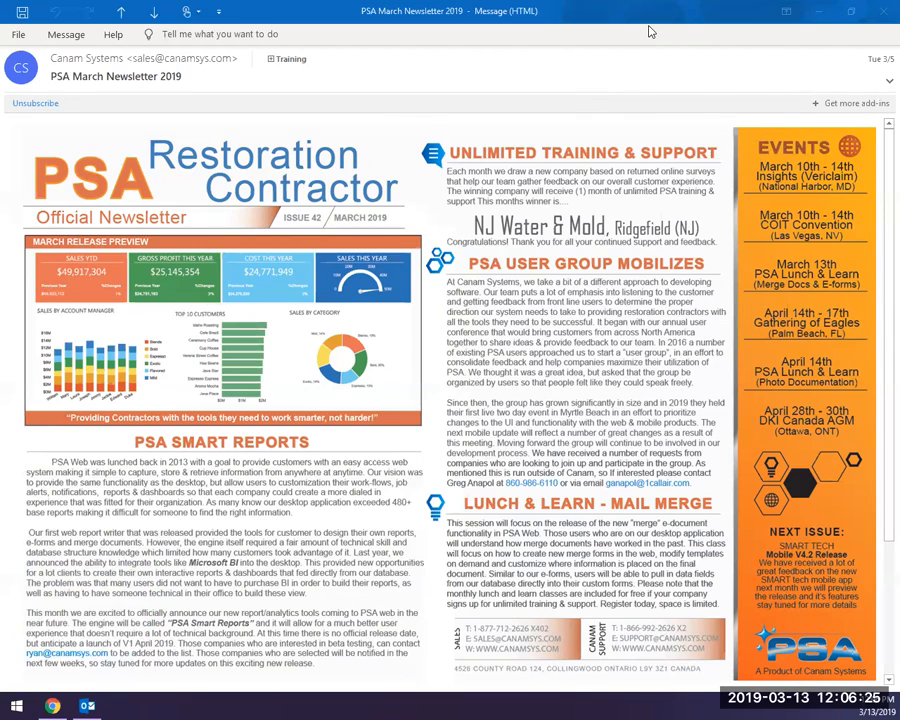
Close the newsletter message and open the Project Manager role for editing from the PSA roles list
left_click(884, 11)
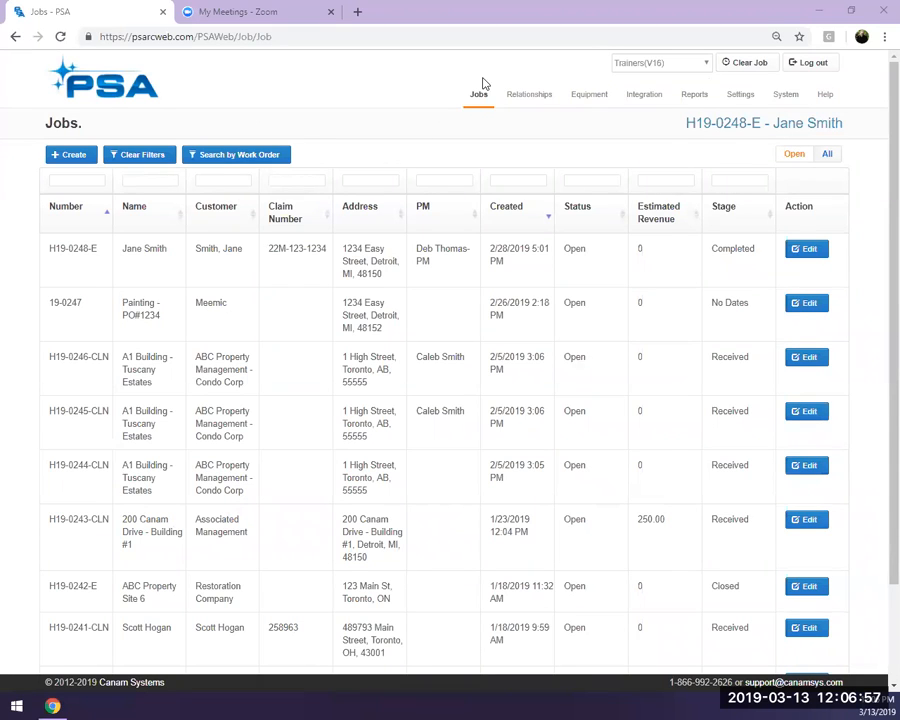
mouse_move(770, 95)
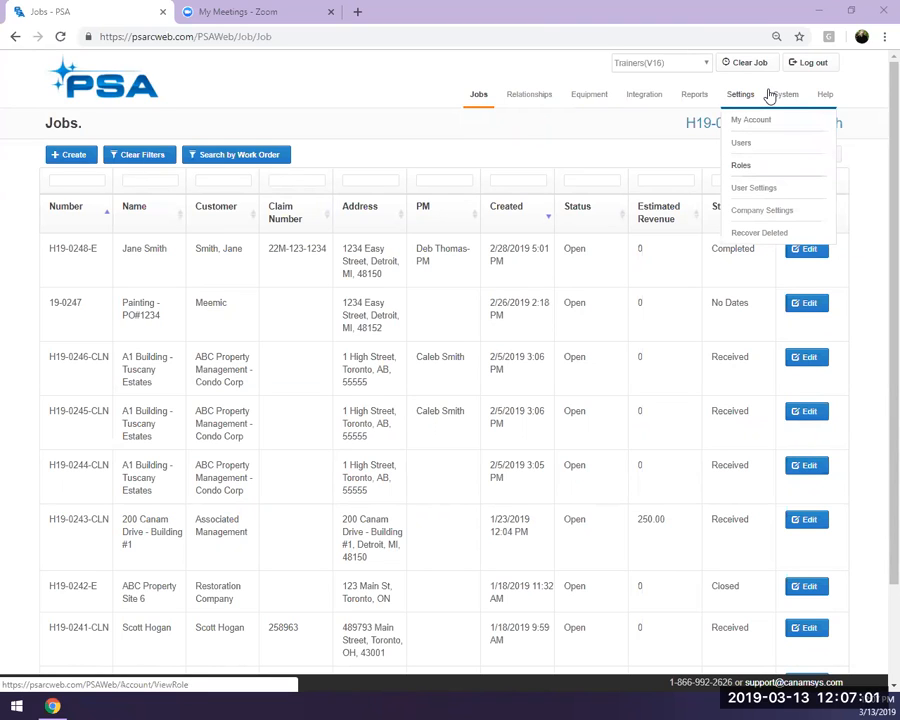
left_click(741, 165)
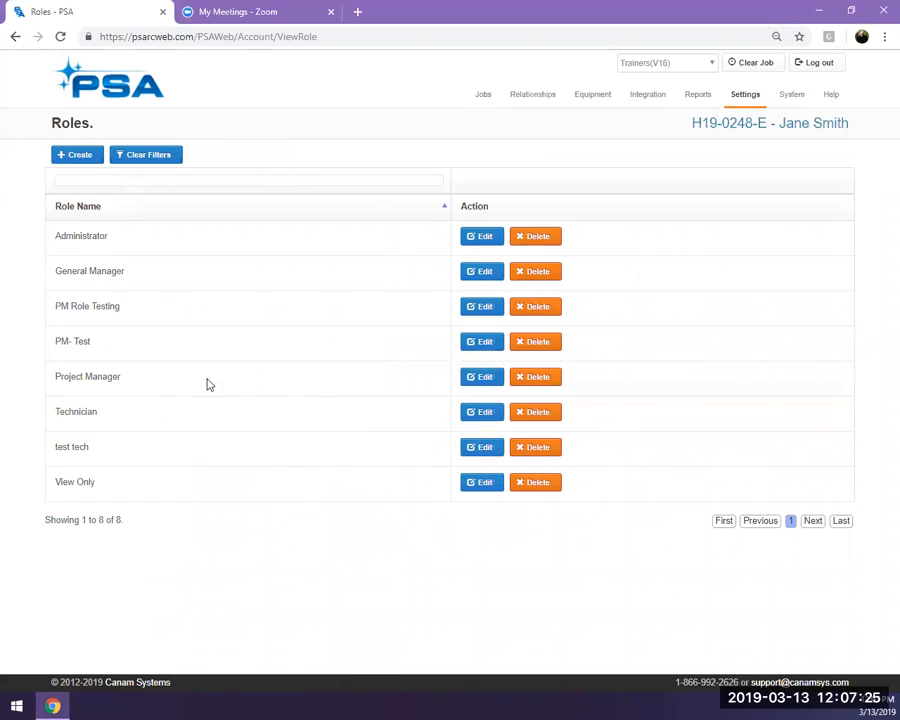
left_click(479, 378)
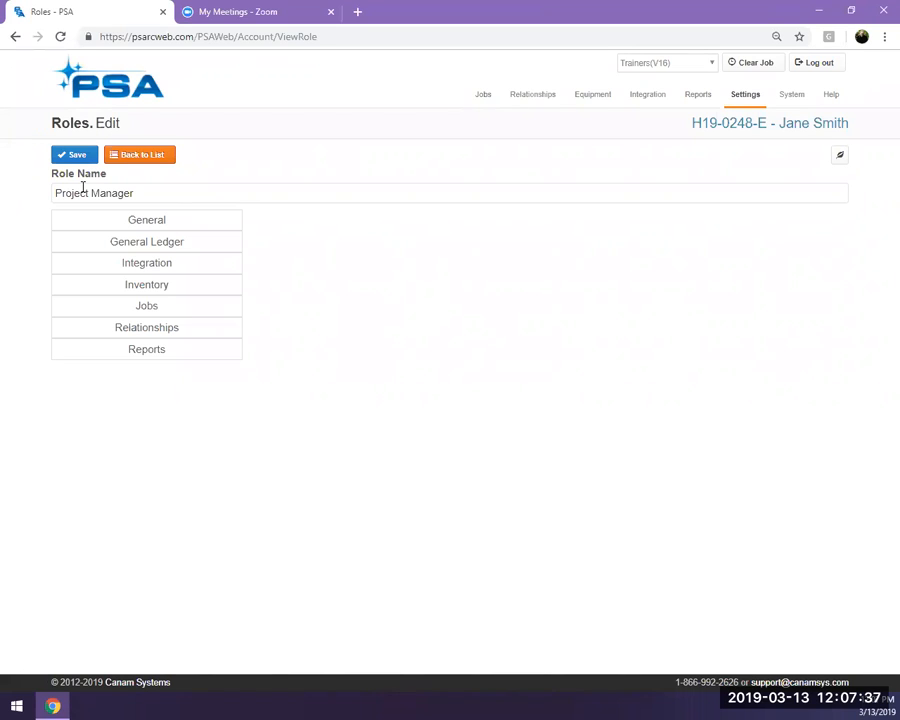
Remove the Create and Delete permissions for Mail Merge in the Project Manager role's General group
left_click(197, 223)
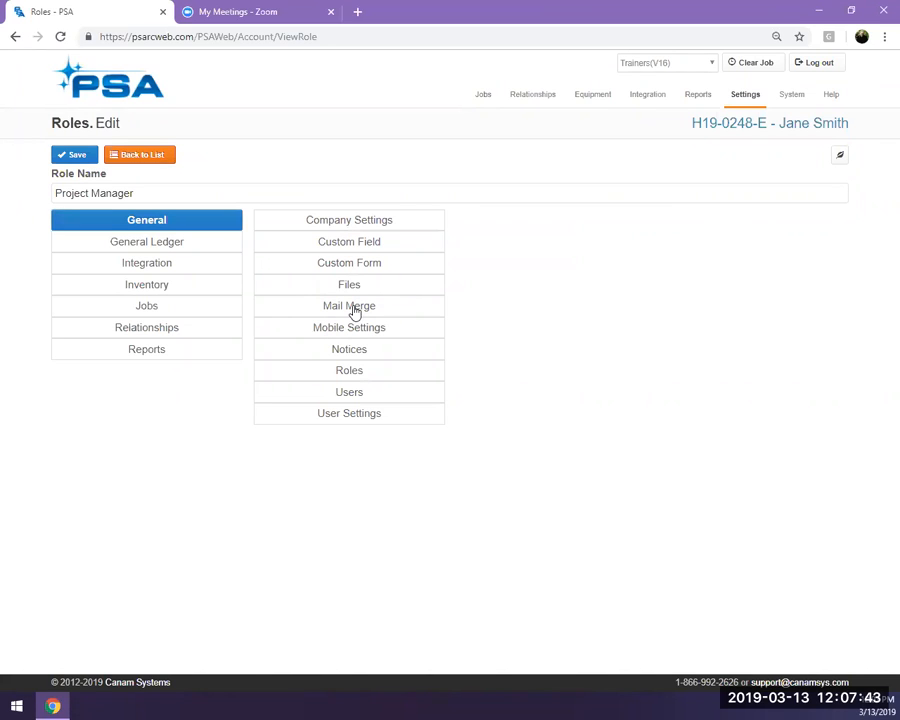
left_click(354, 310)
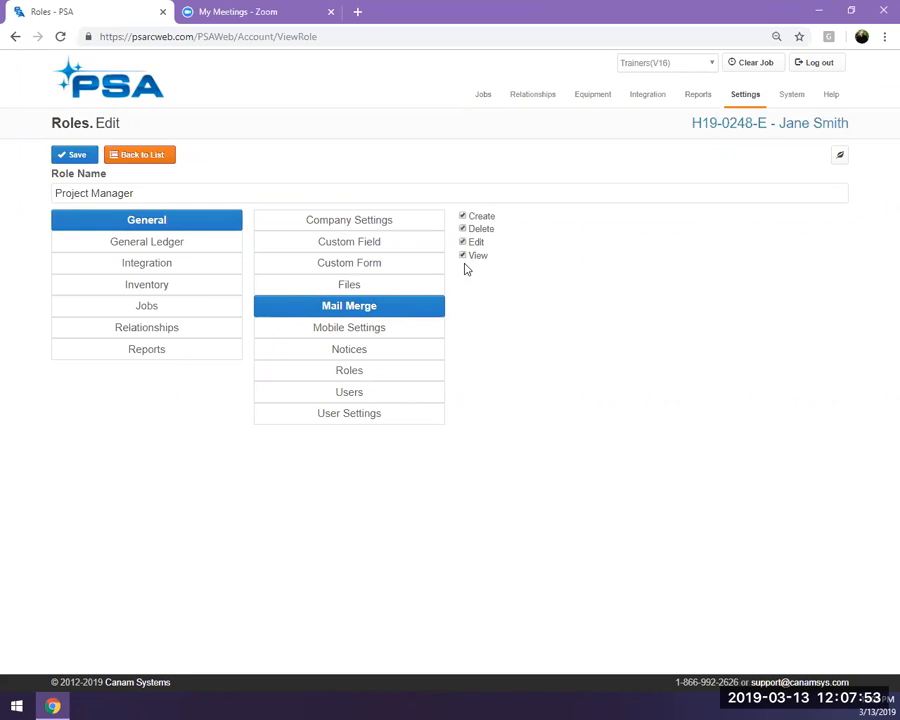
left_click(462, 216)
Change the Delete and Edit permissions for Overall in the role's Reports group
left_click(156, 358)
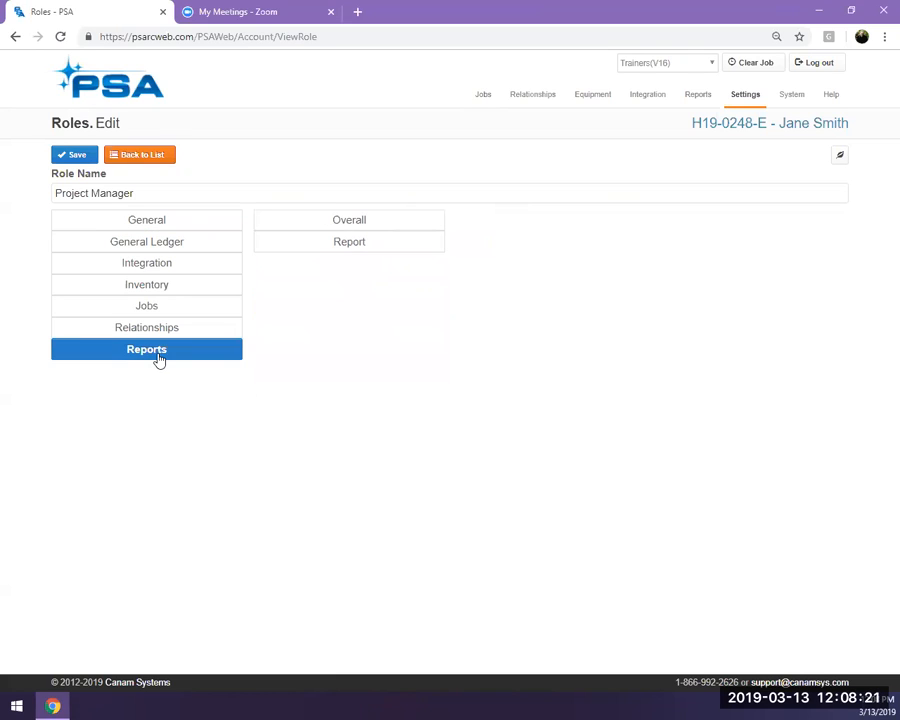
left_click(306, 227)
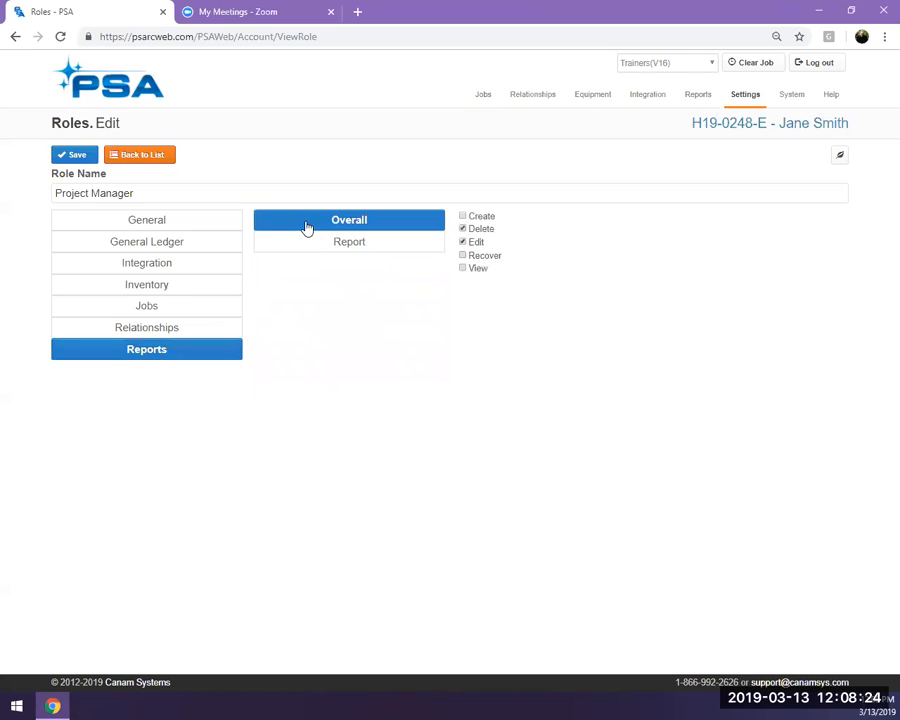
left_click(462, 242)
left_click(463, 229)
left_click(462, 241)
Recheck the Mail Merge permissions in the General group and save the Project Manager role
left_click(174, 222)
left_click(338, 309)
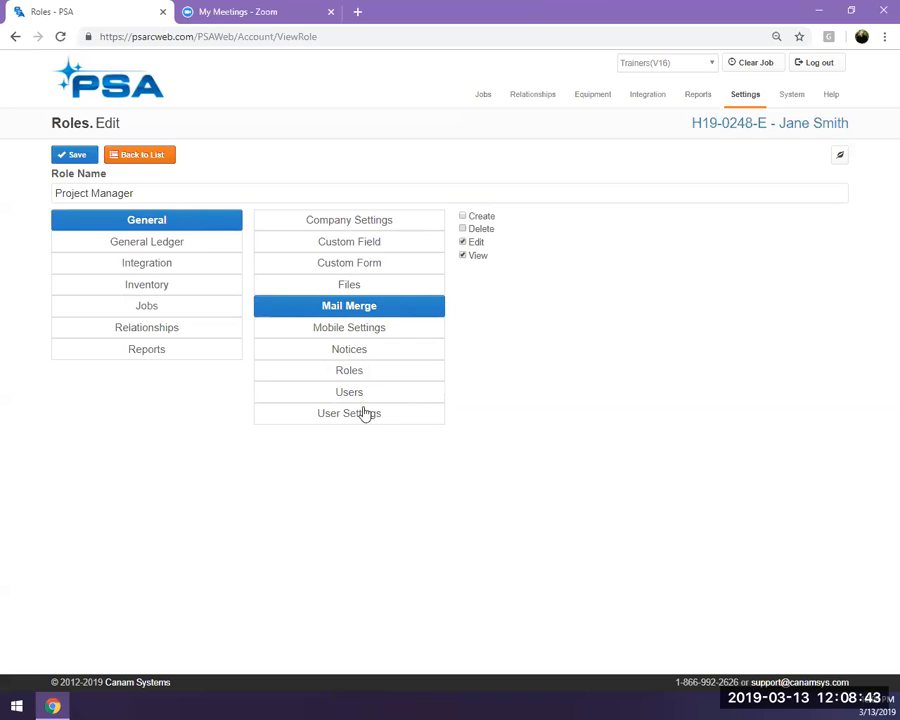
left_click(76, 156)
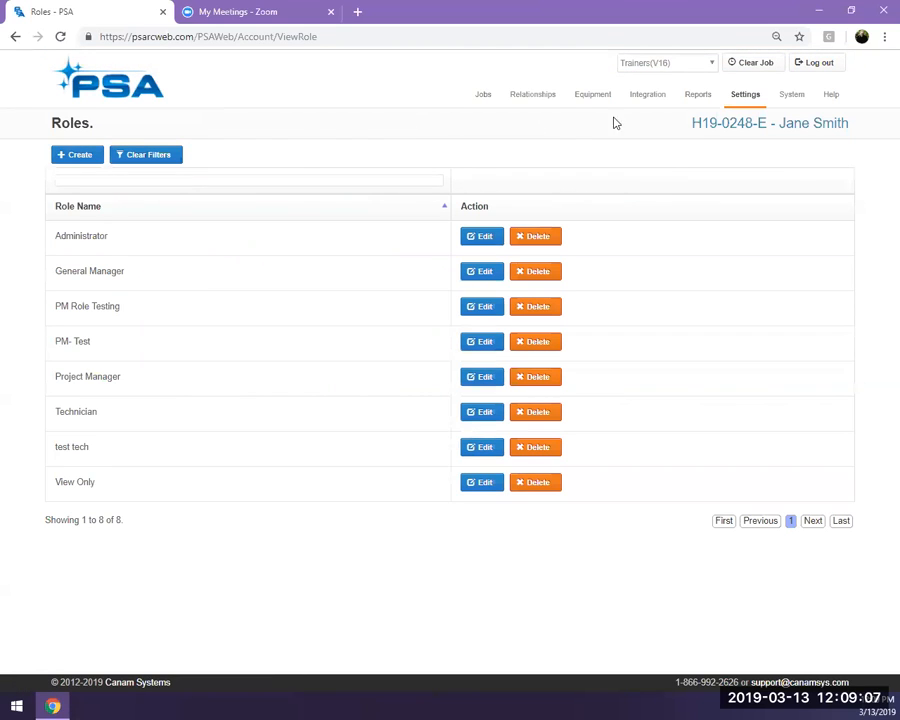
Open the list of mail merge documents from the company settings
mouse_move(733, 90)
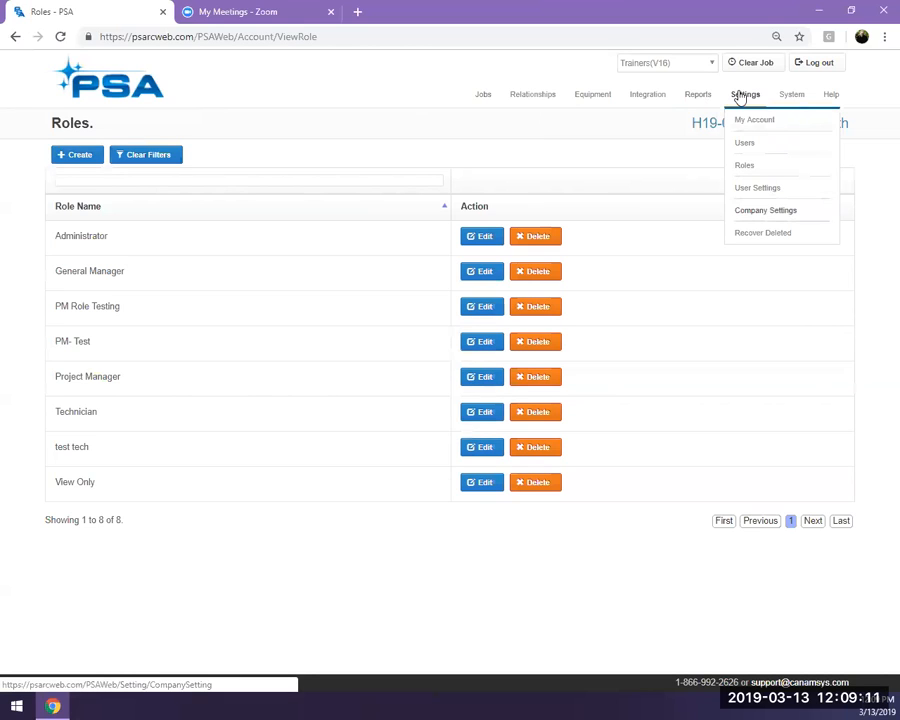
left_click(740, 95)
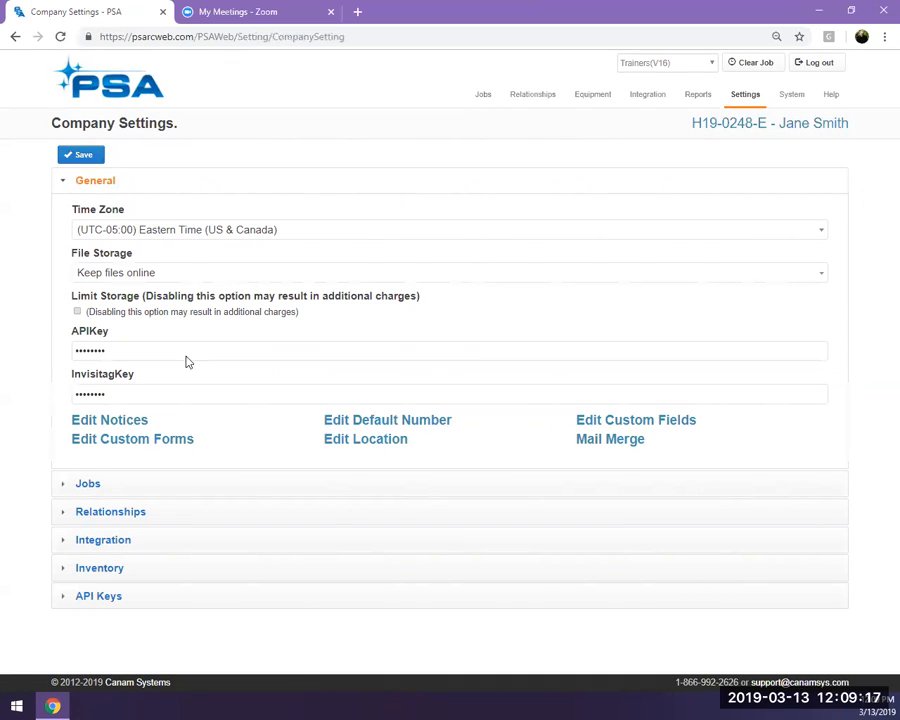
left_click(597, 444)
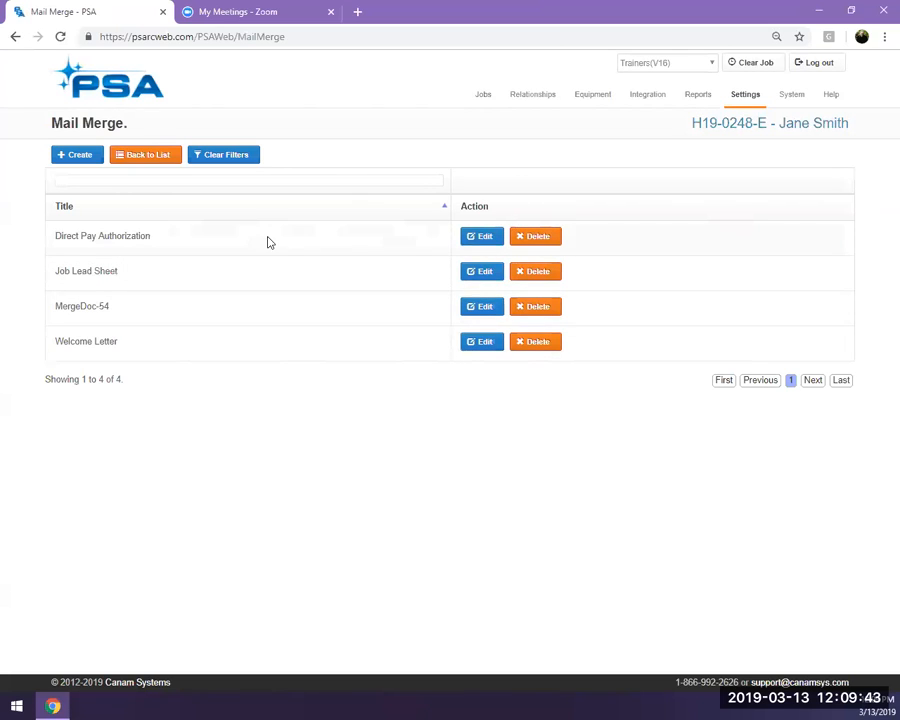
Create a new blank mail merge document and return to the document list without adding any content
left_click(64, 160)
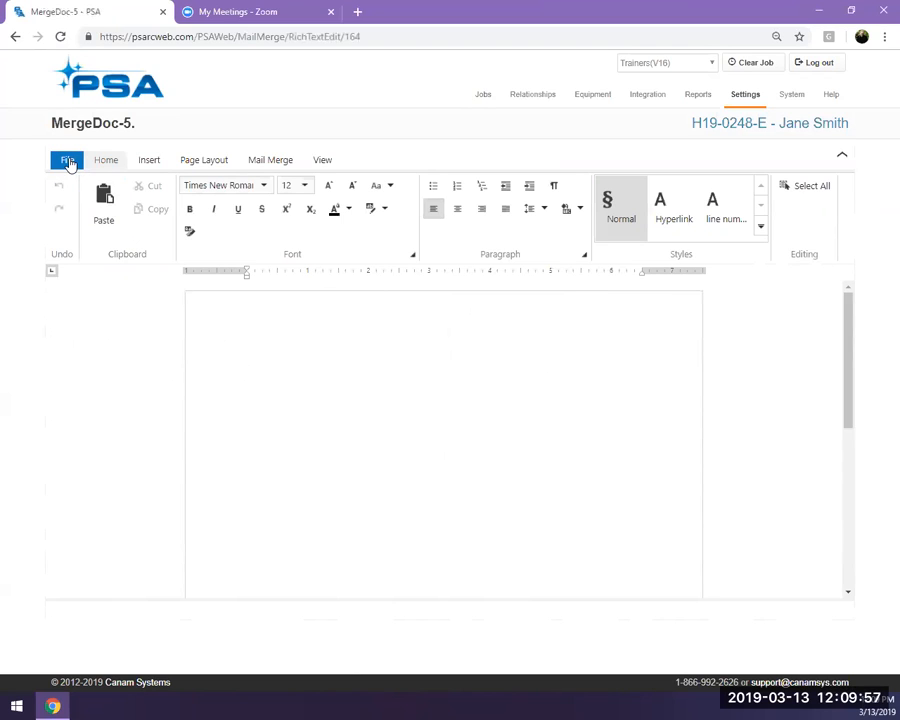
left_click(68, 161)
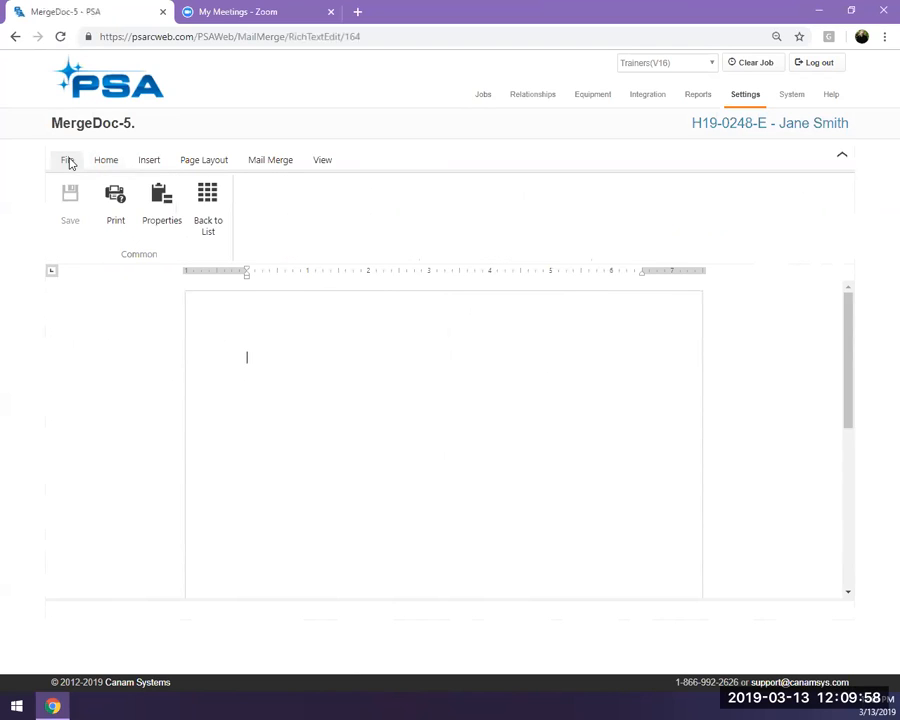
left_click(210, 213)
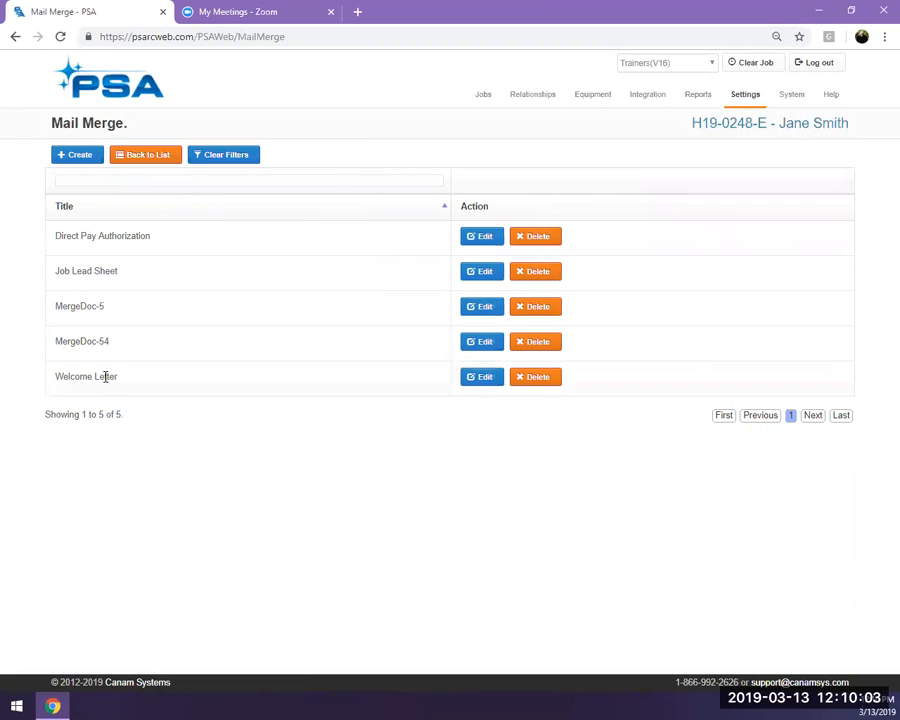
Open the Welcome Letter merge document for editing and view its title, group and job report properties, leaving them unedited
left_click(476, 379)
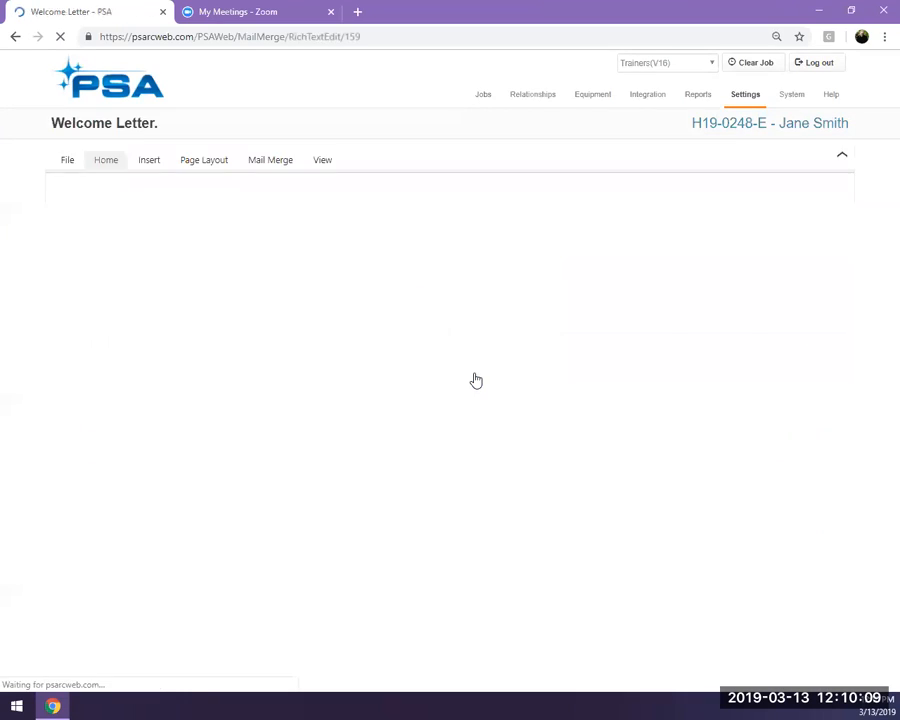
left_click(476, 380)
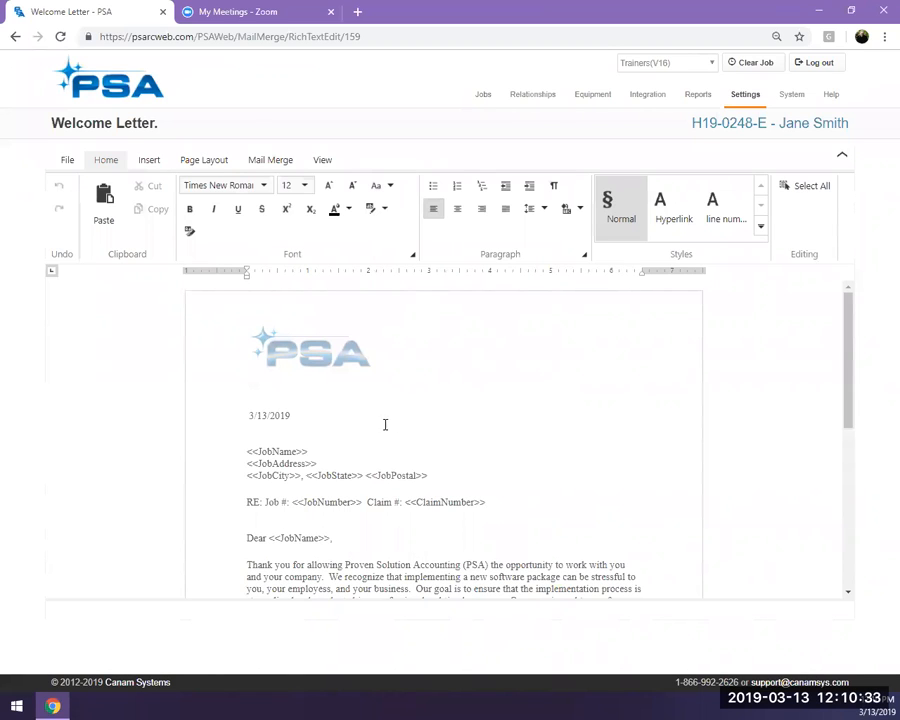
scroll(378, 430, "down", 1)
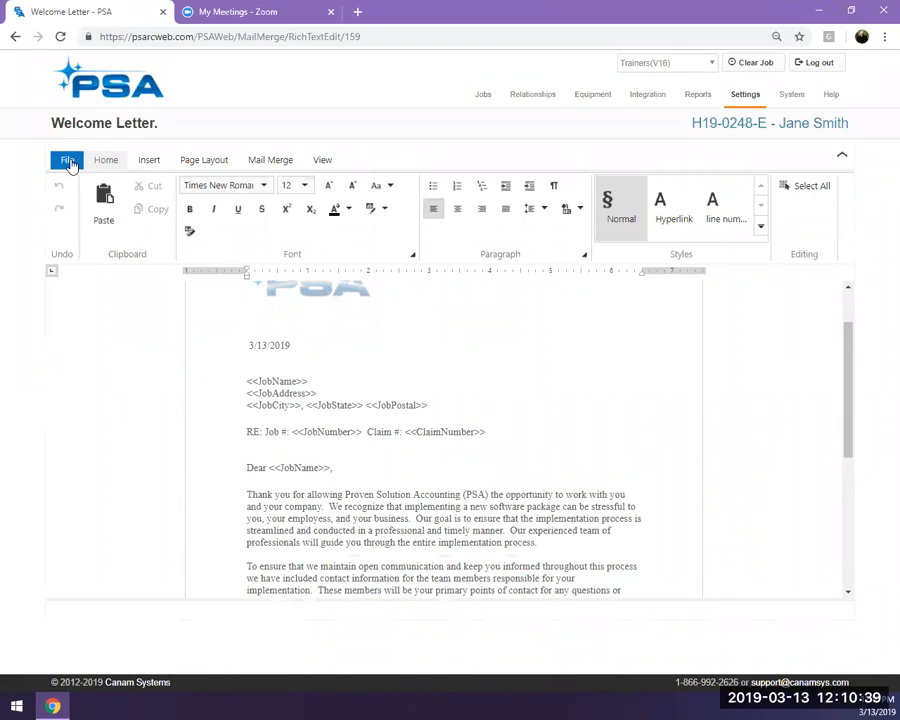
left_click(67, 161)
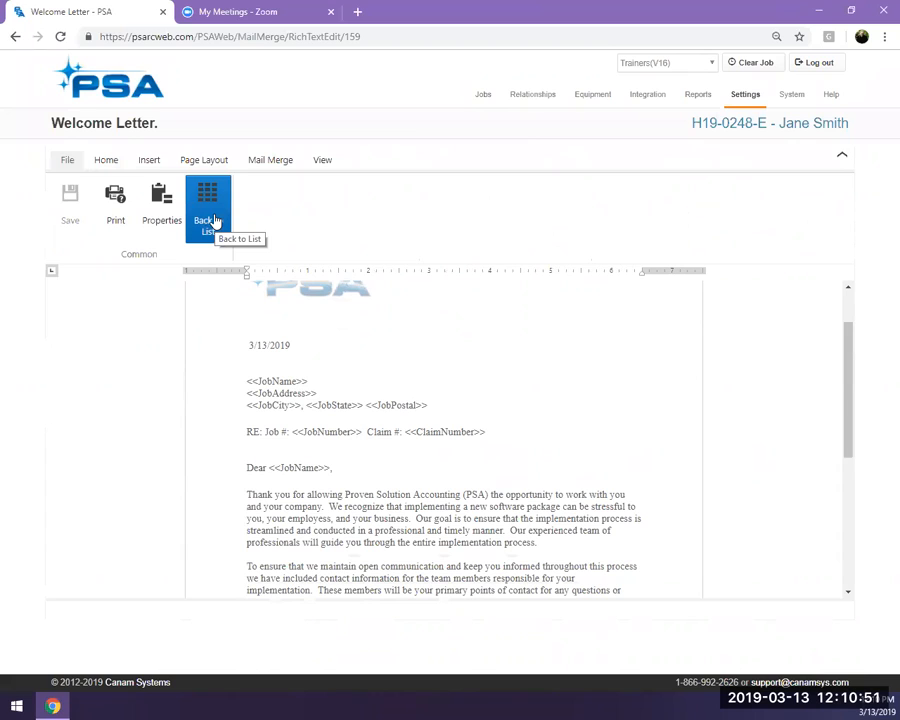
left_click(163, 205)
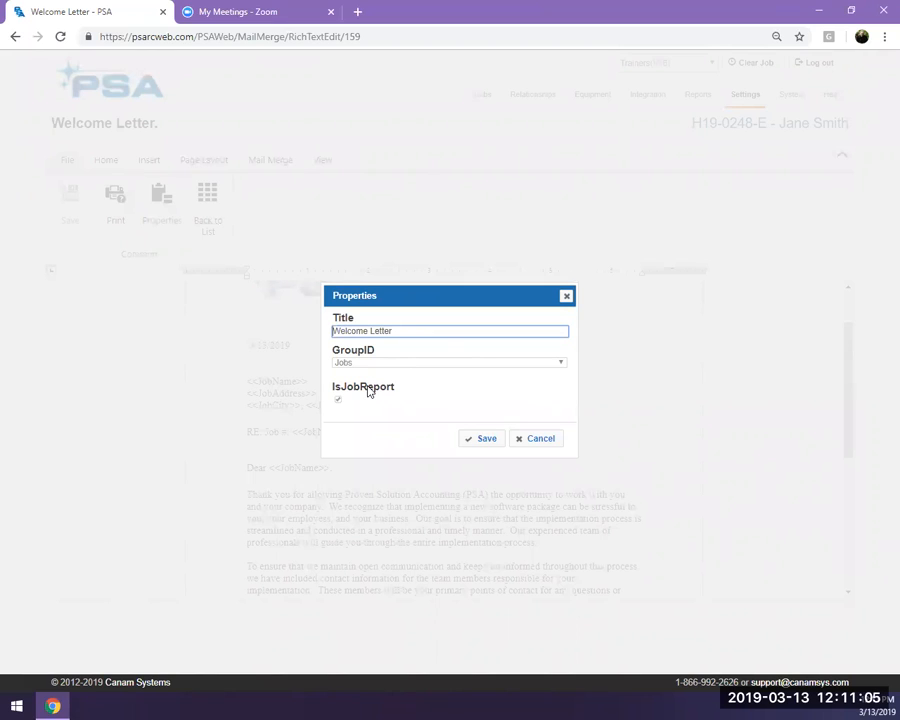
left_click(533, 445)
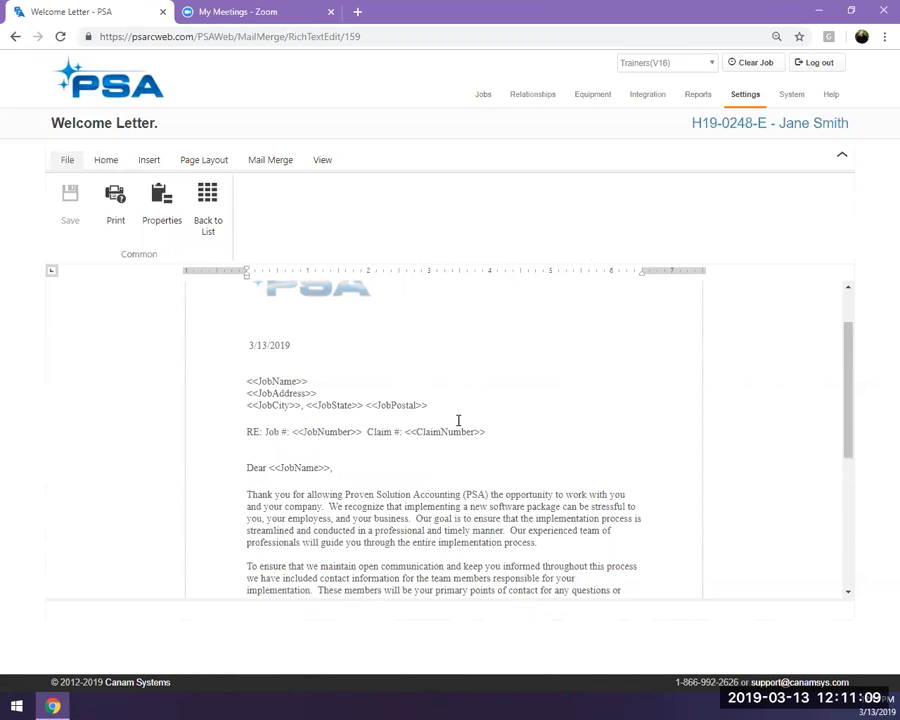
Examine the Welcome Letter's body text and the editor's formatting, insert and page layout tools
left_click(106, 161)
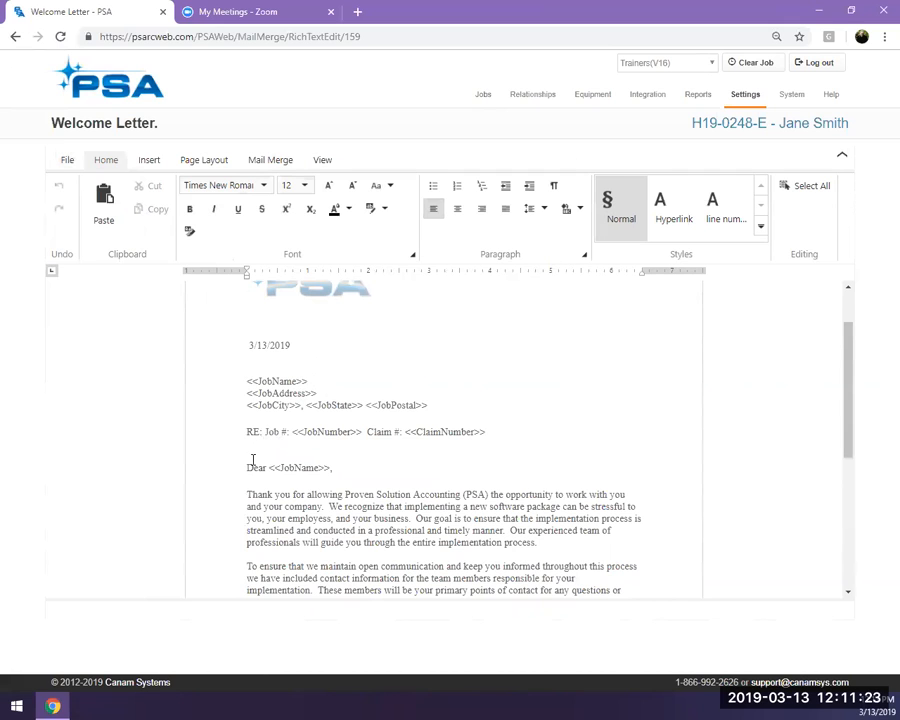
scroll(303, 505, "down", 3)
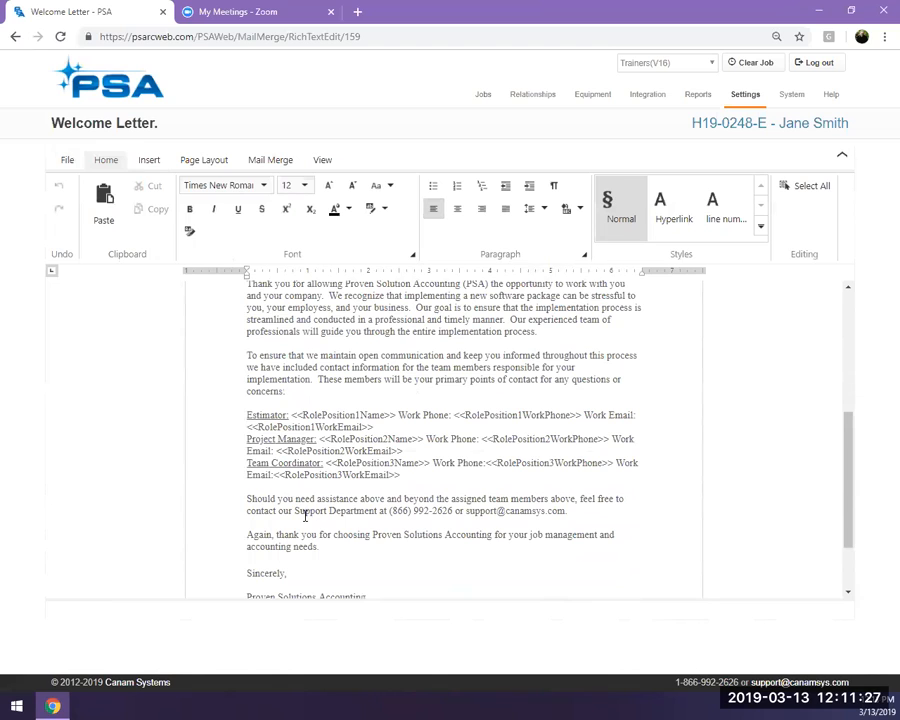
scroll(305, 515, "up", 4)
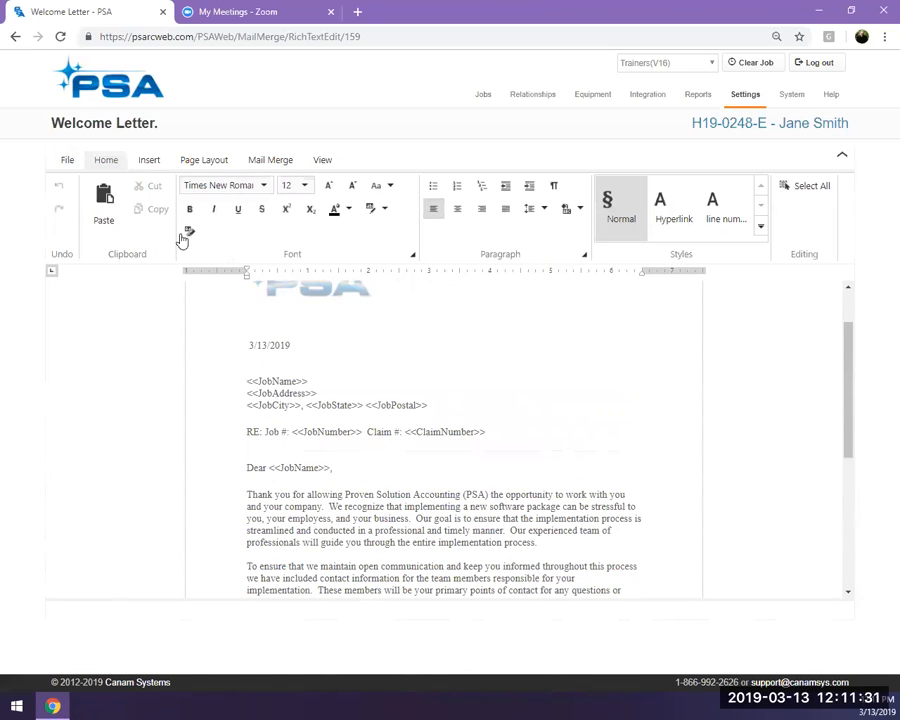
left_click(148, 160)
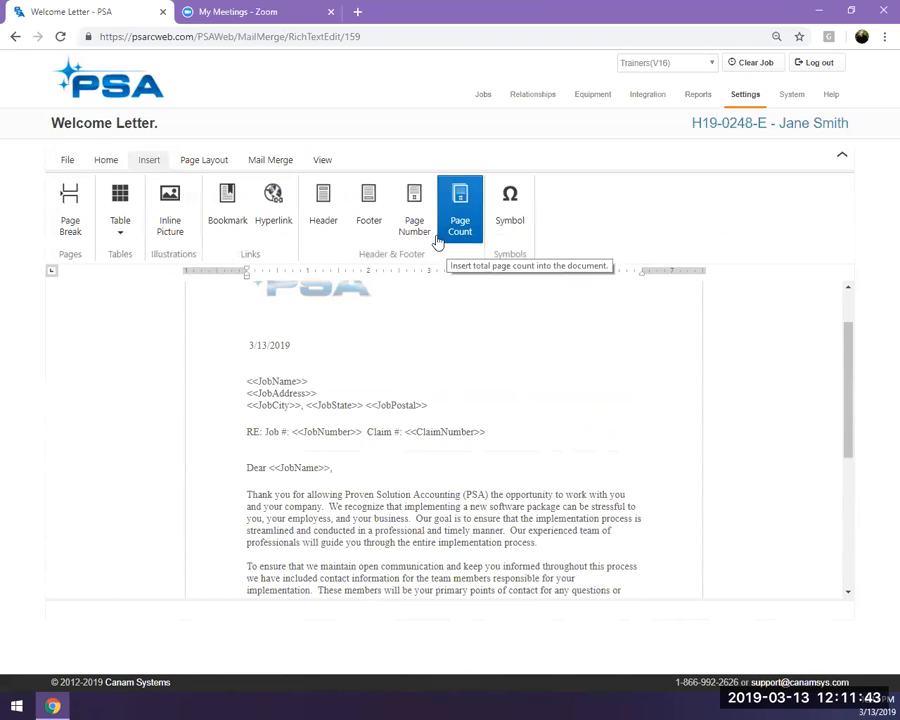
left_click(200, 168)
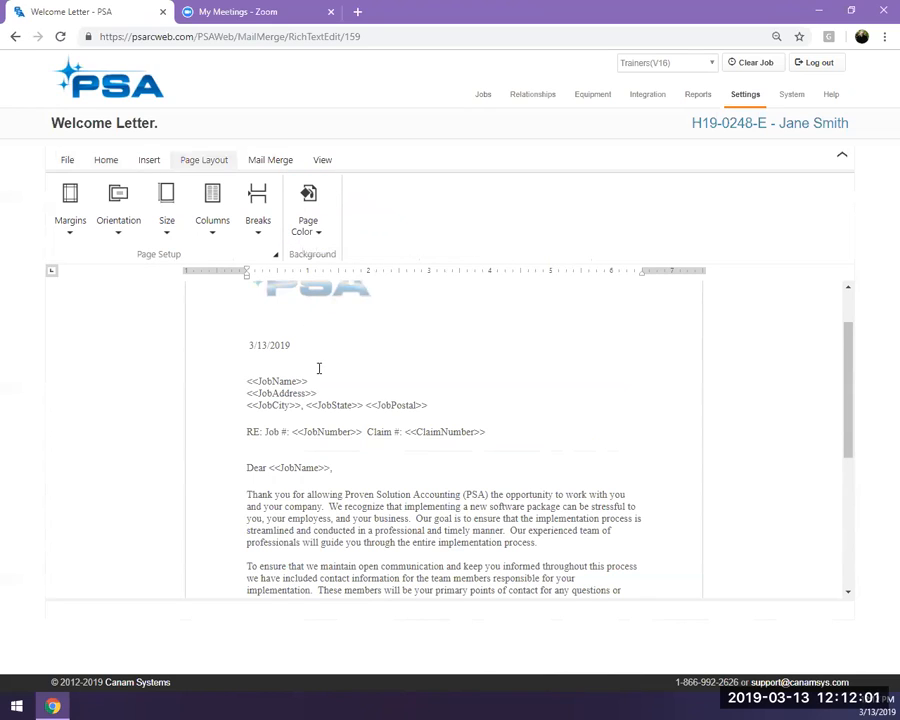
Open the list of insertable merge fields, move it clear of the letter, and review the merge fields already placed in the text
left_click(263, 162)
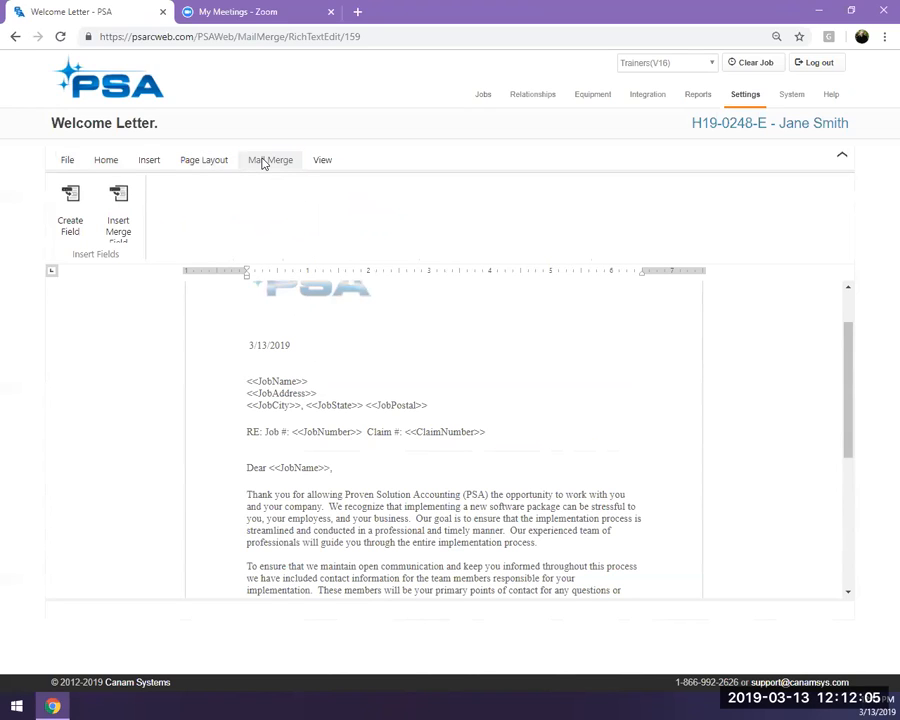
left_click(119, 219)
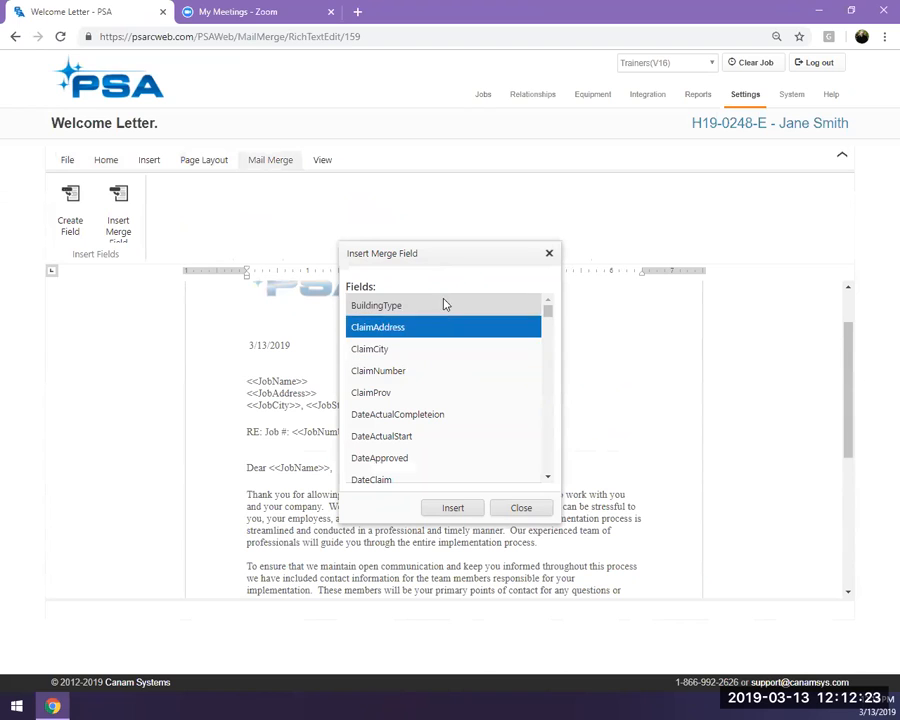
left_click_drag(455, 258, 580, 245)
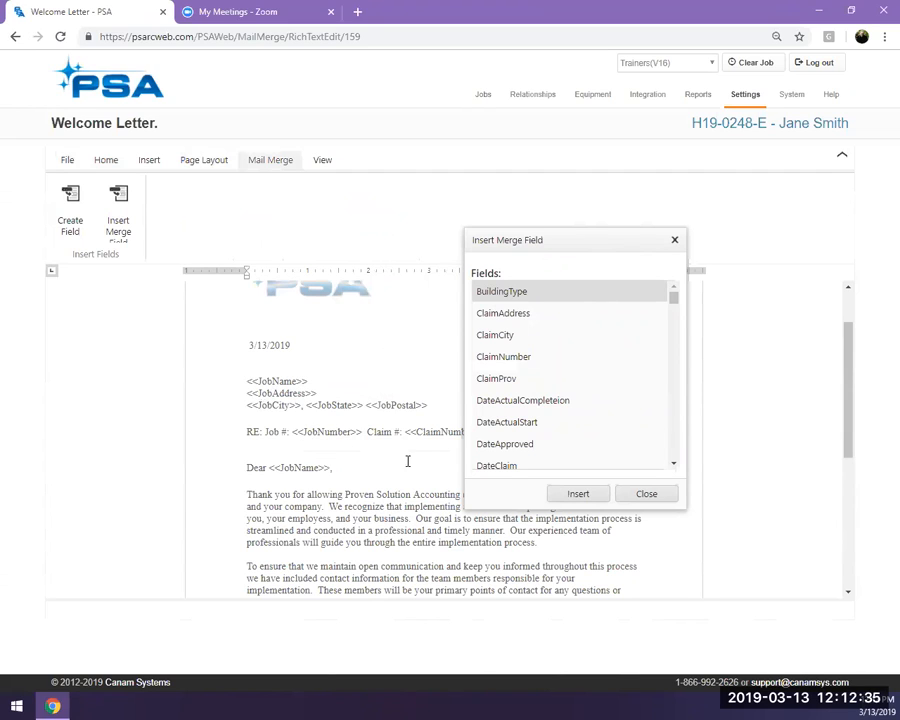
left_click_drag(581, 241, 650, 227)
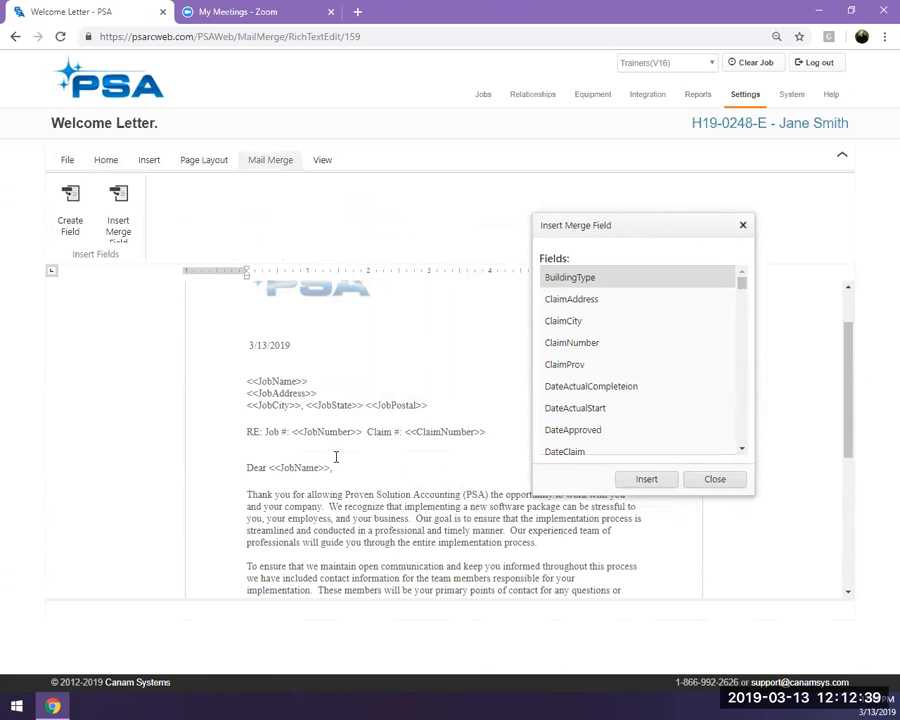
scroll(296, 467, "down", 5)
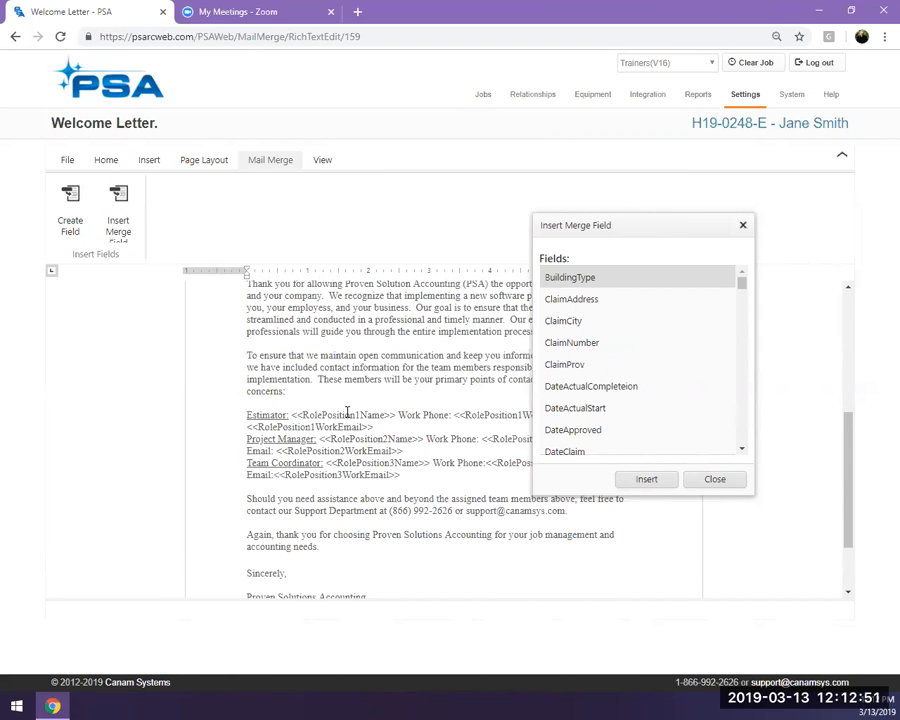
scroll(352, 420, "up", 3)
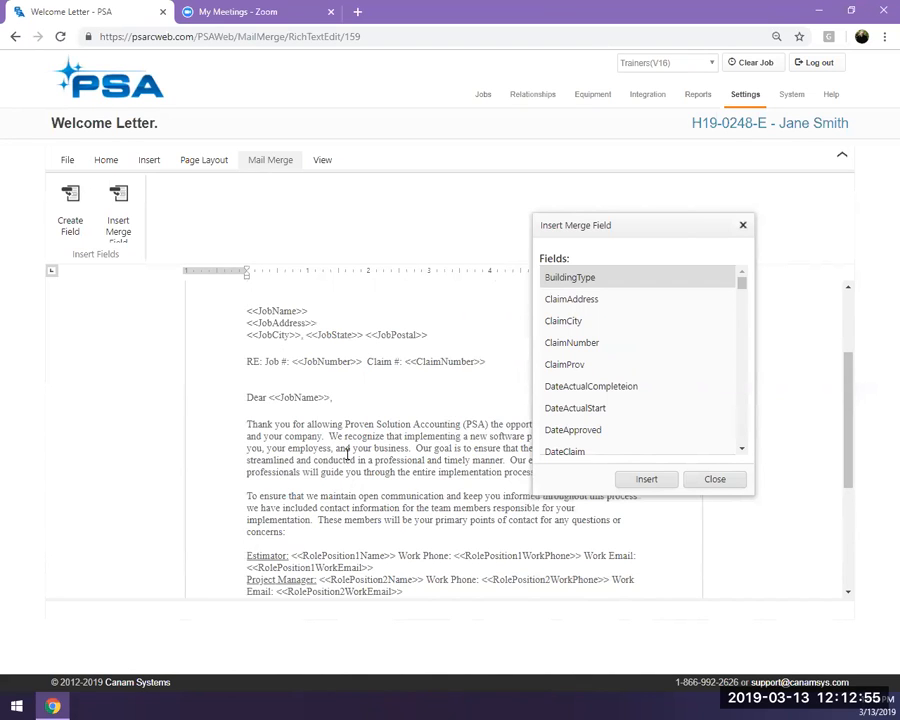
scroll(384, 425, "up", 3)
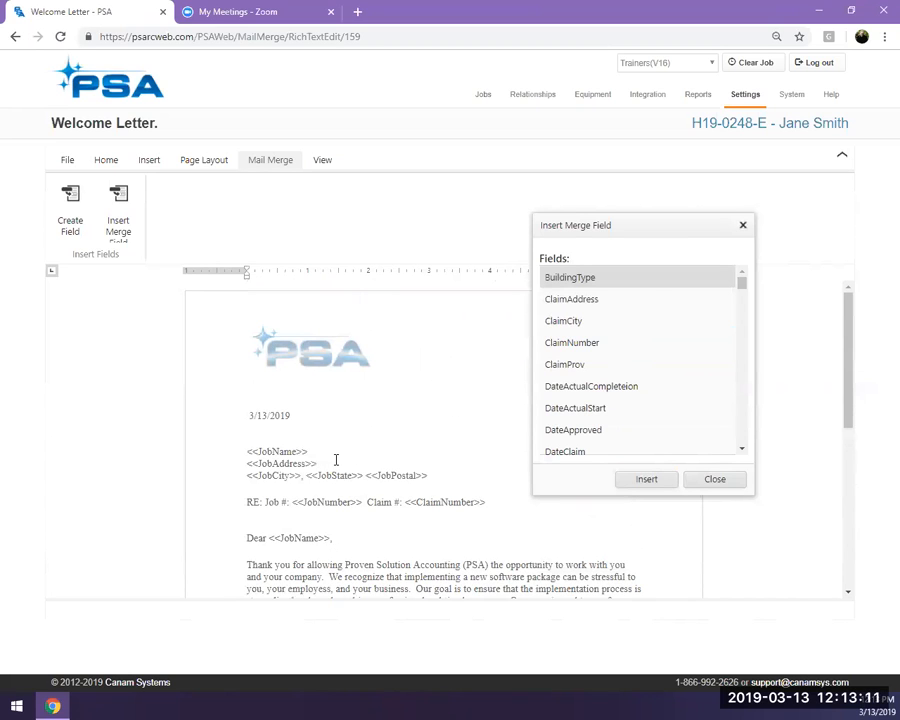
scroll(345, 480, "down", 2)
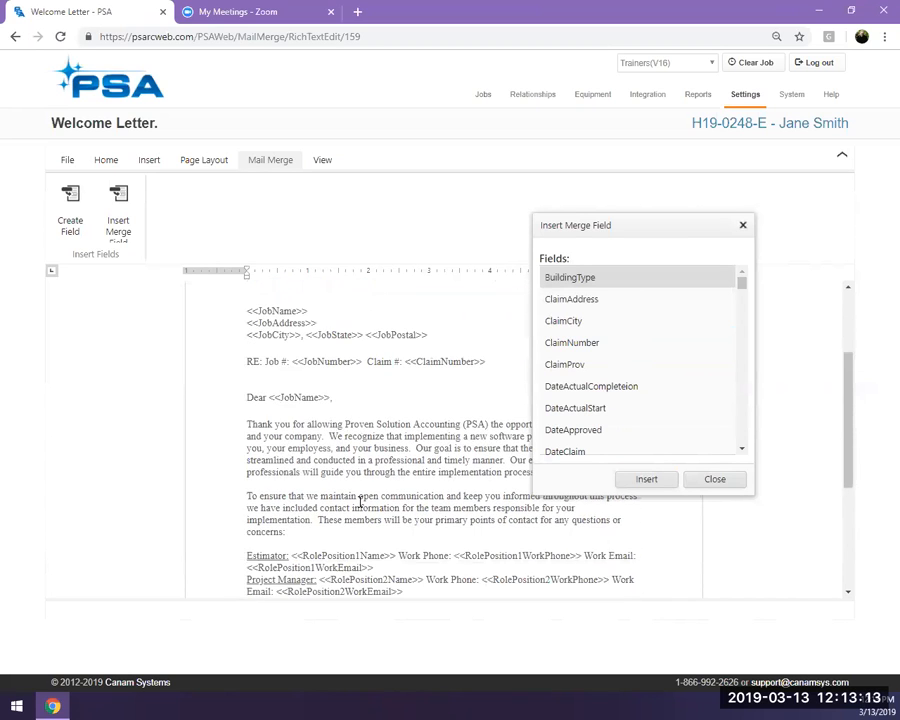
Close the merge field list and leave the Welcome Letter and the mail merge document list for the company settings
scroll(720, 520, "up", 3)
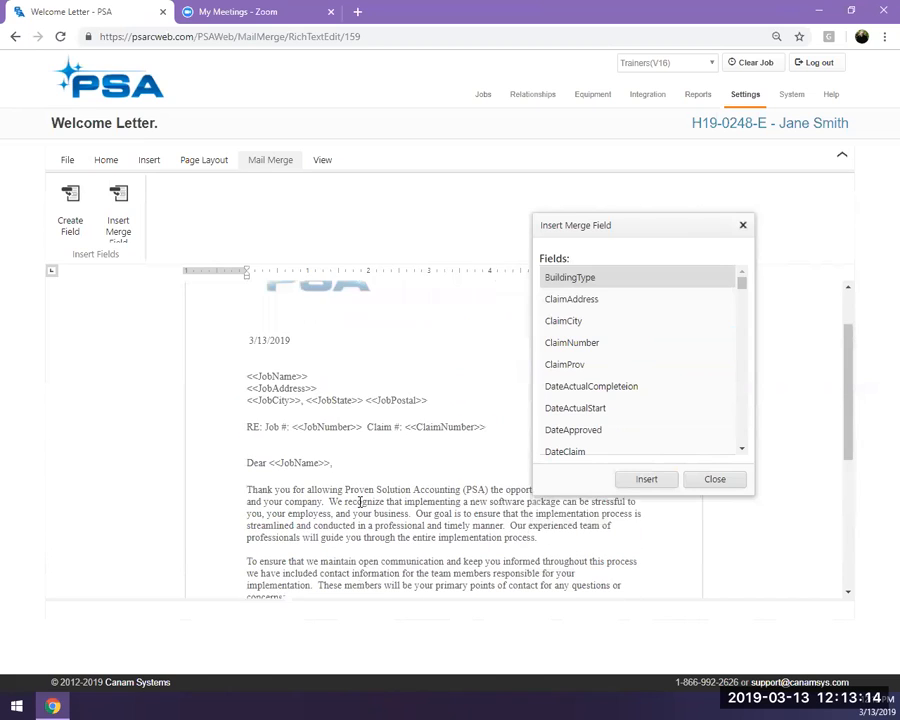
left_click(715, 482)
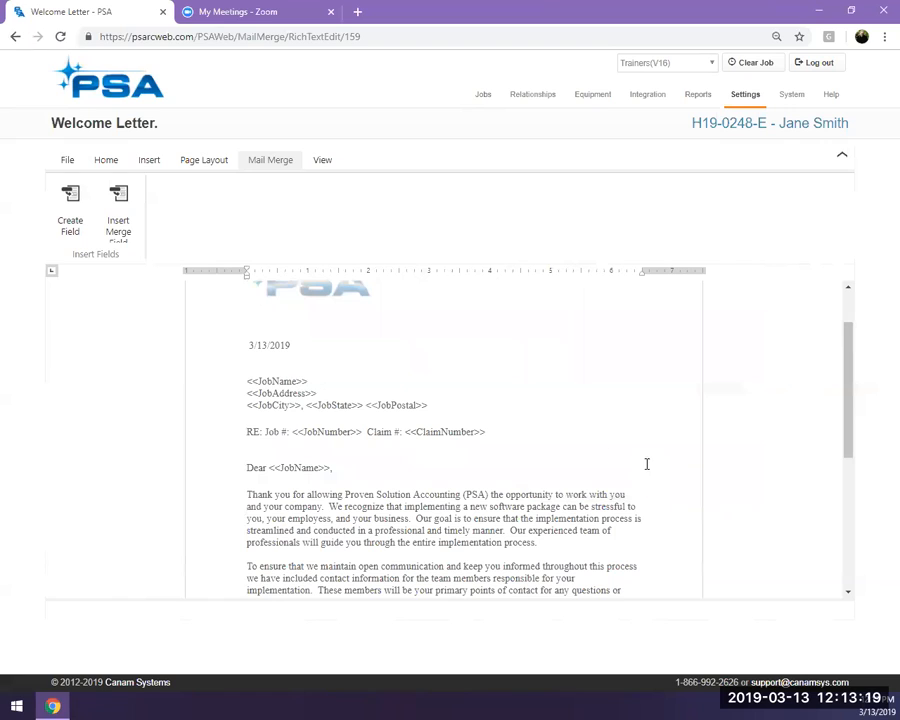
left_click(67, 165)
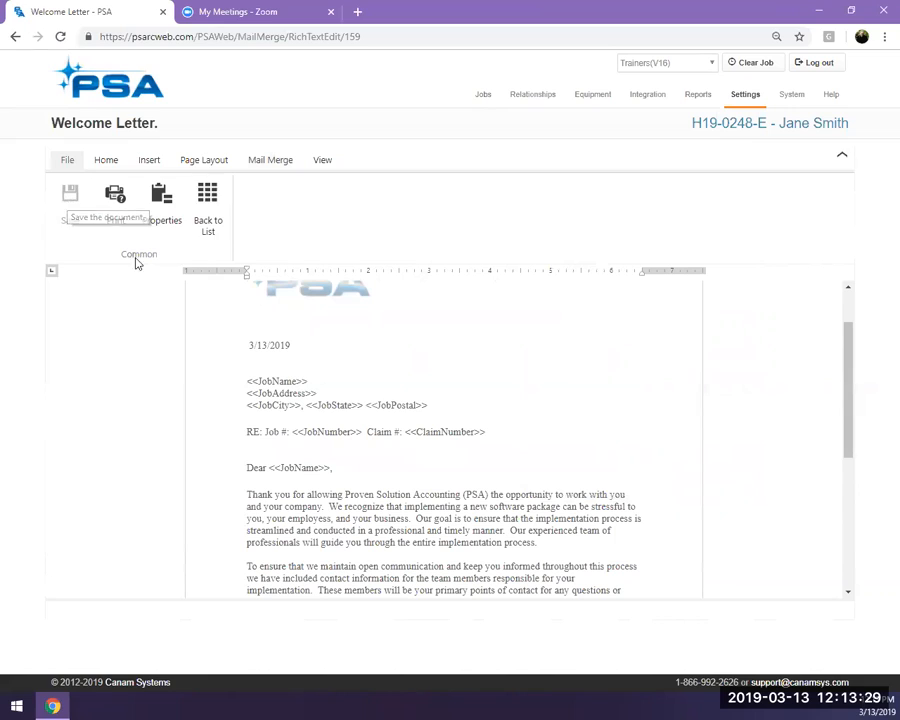
left_click(203, 227)
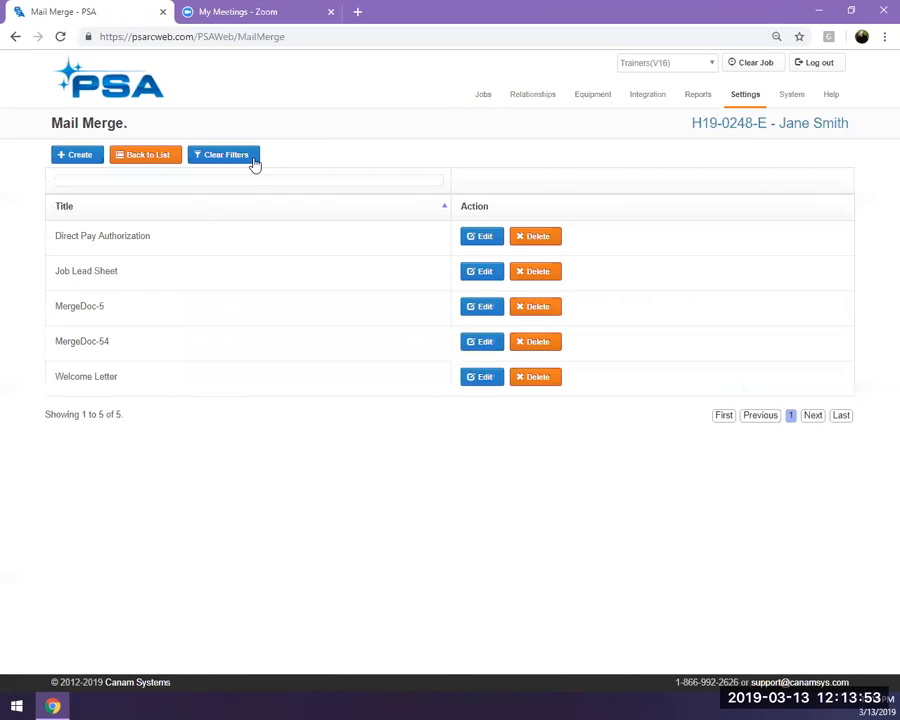
left_click(153, 162)
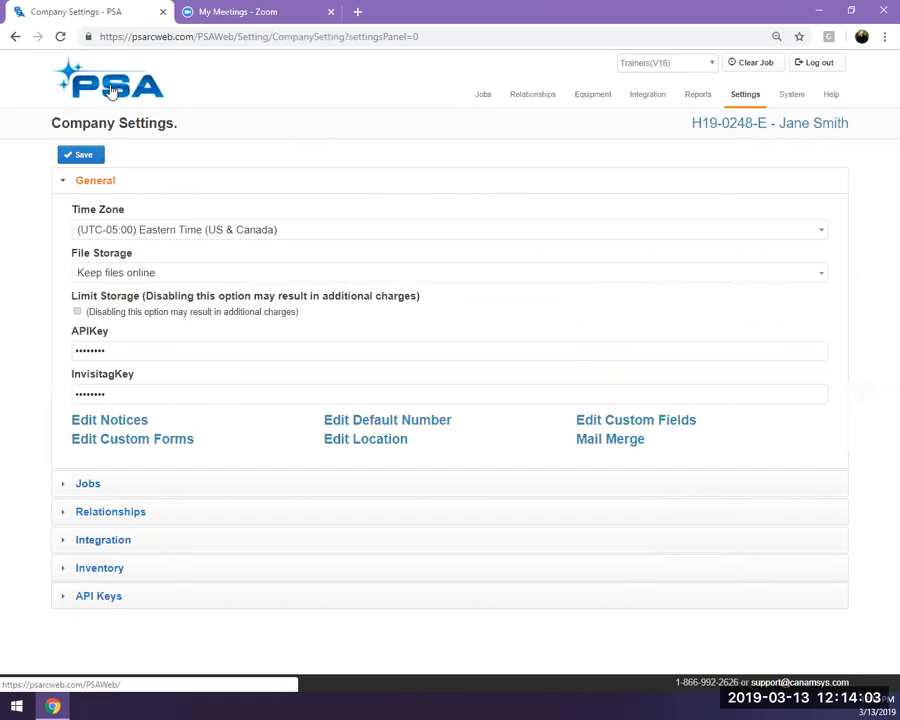
Open the first job in the Jobs list for editing and show the merge documents among its attachments
mouse_move(481, 100)
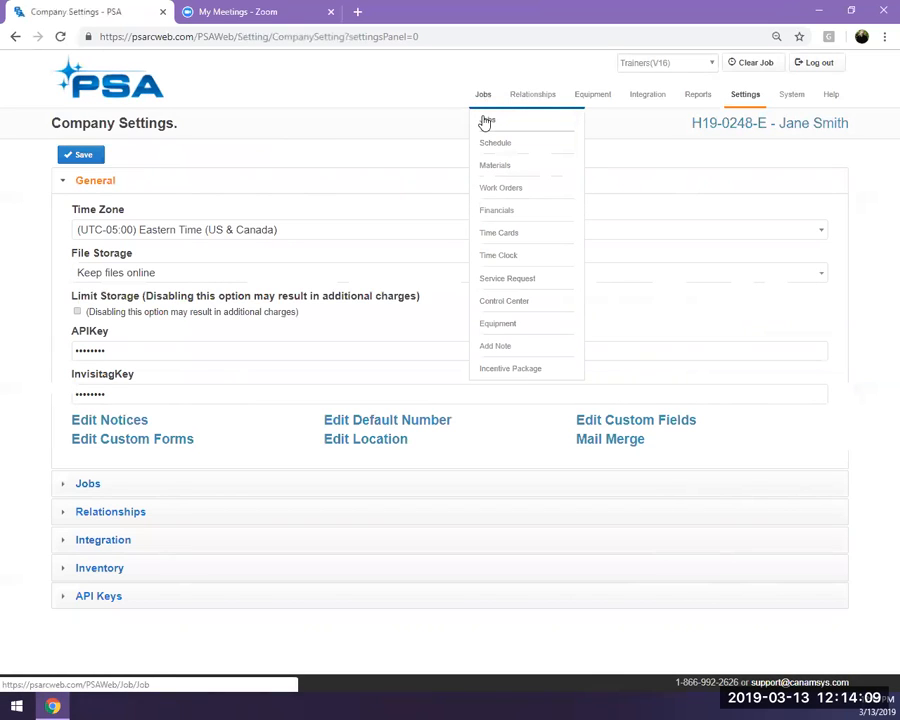
left_click(486, 121)
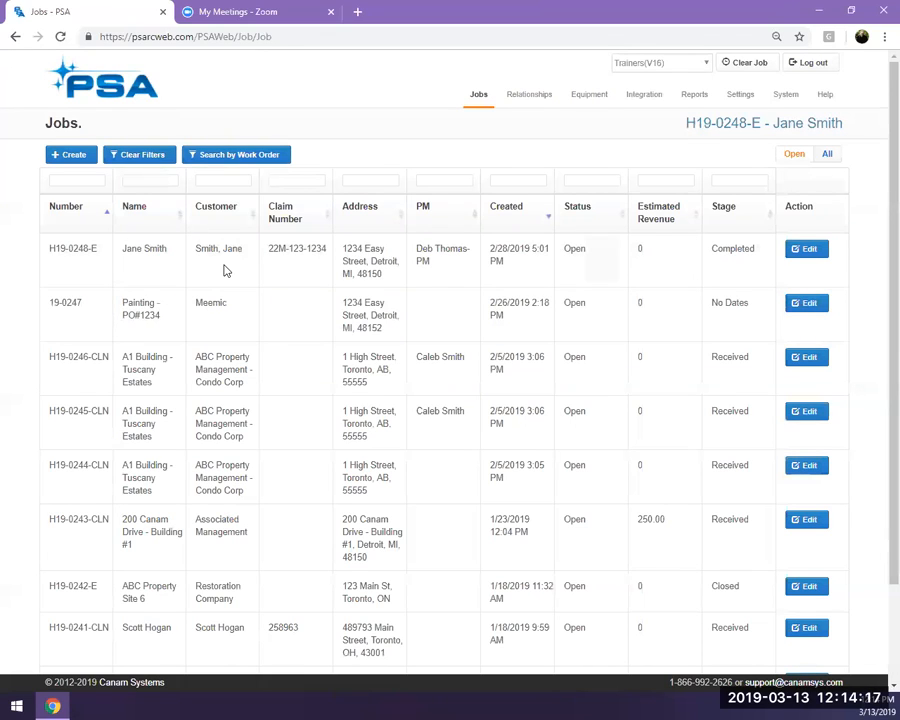
left_click(666, 291)
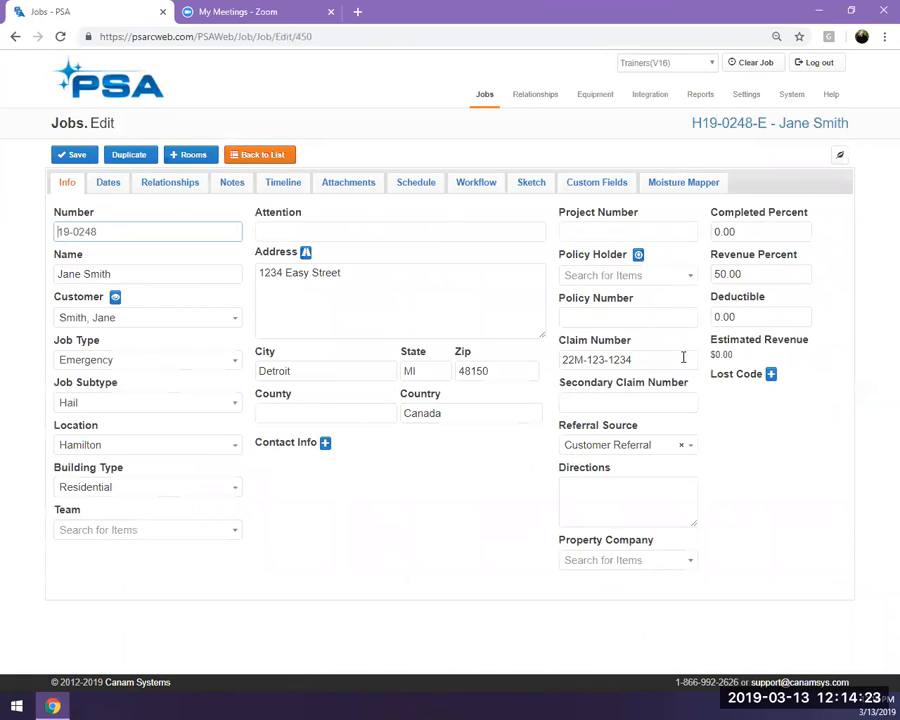
left_click(347, 188)
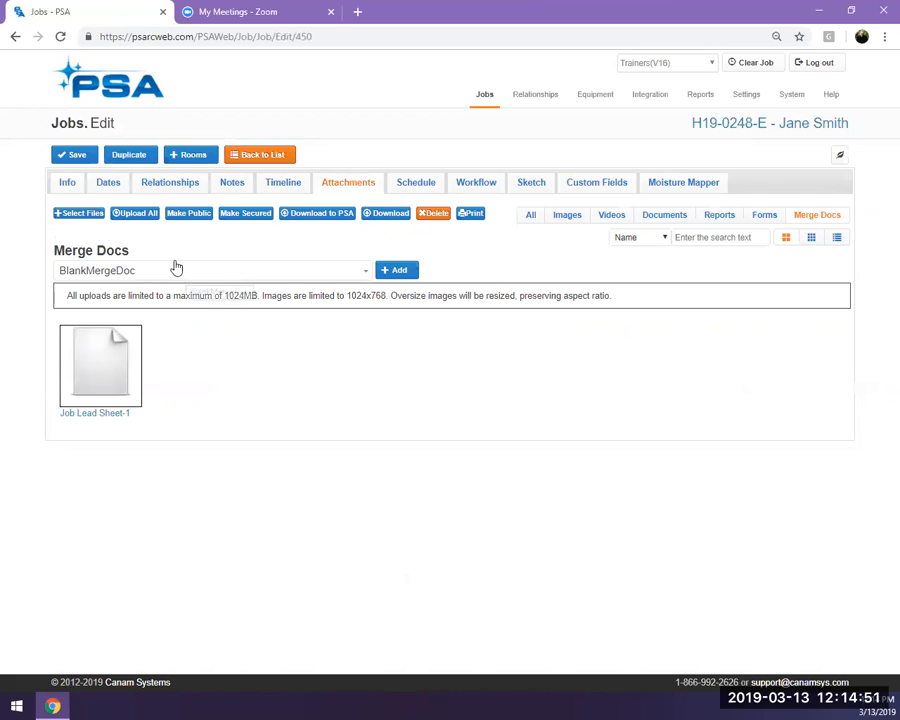
Add a Welcome Letter merge document to the job's attachments
left_click(362, 276)
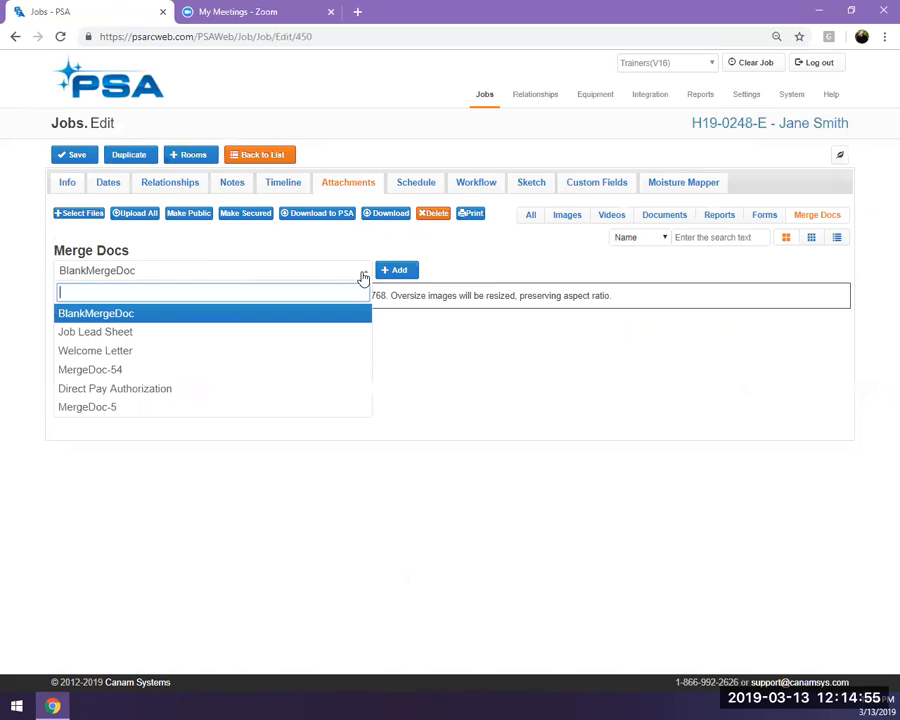
left_click(253, 354)
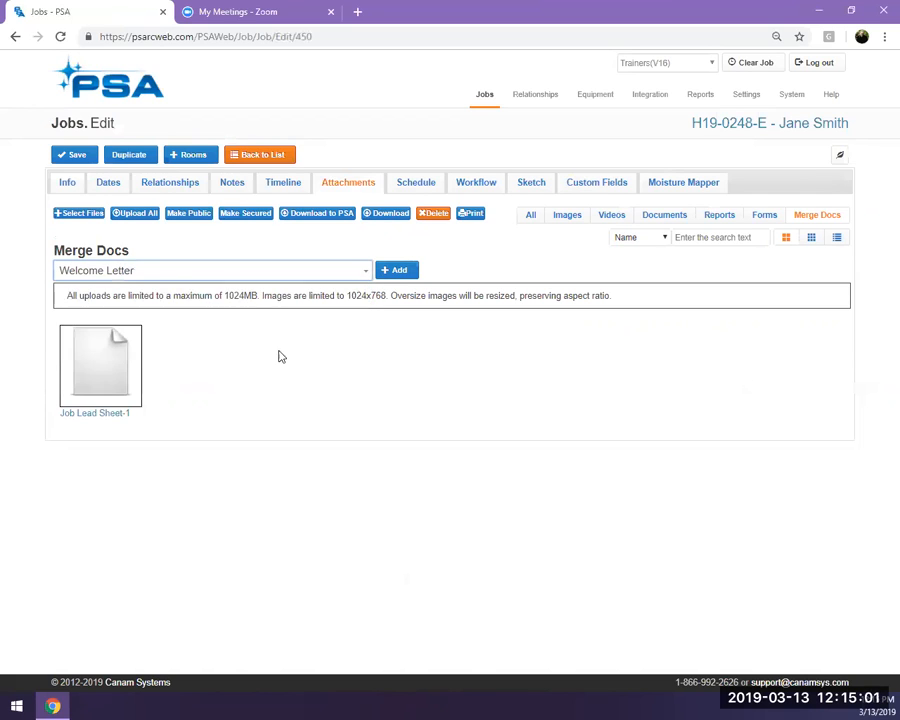
left_click(398, 271)
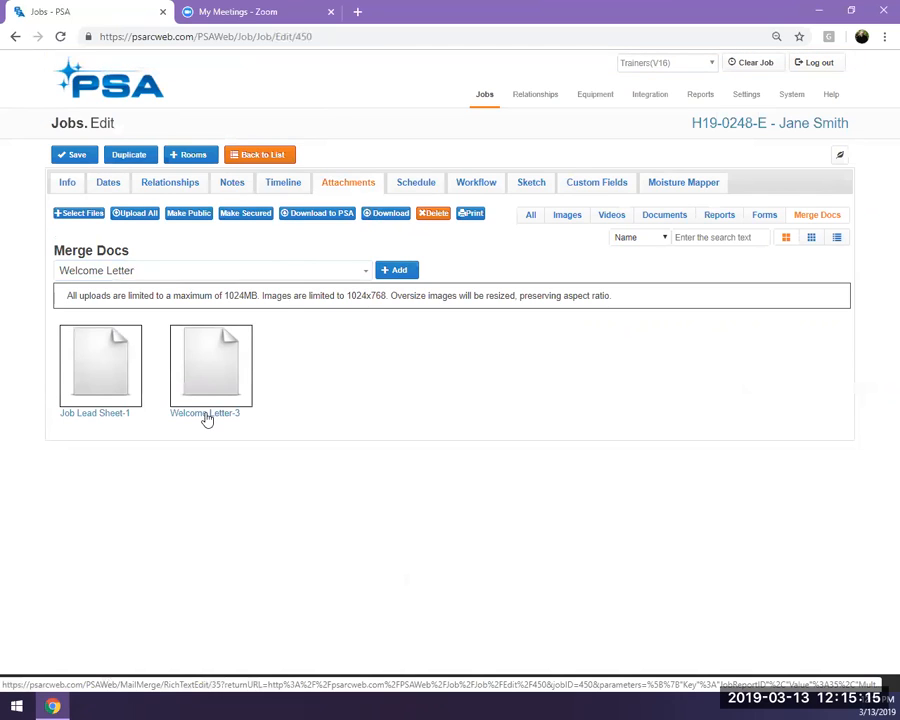
Open the job's new Welcome Letter-3 document and display its merge fields as merged job data
left_click(207, 416)
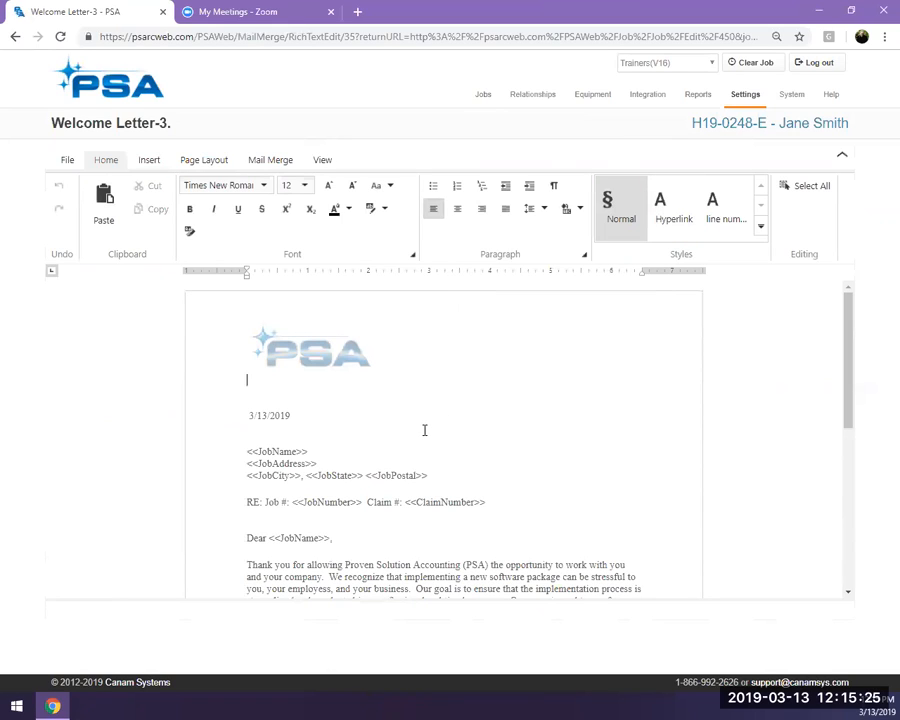
scroll(424, 430, "down", 1)
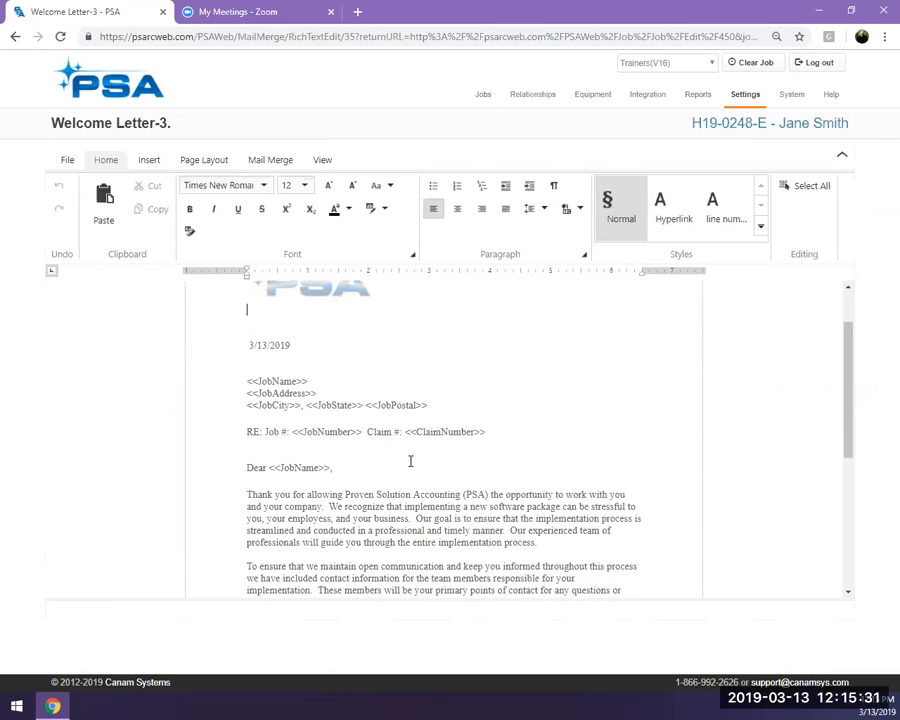
left_click(265, 163)
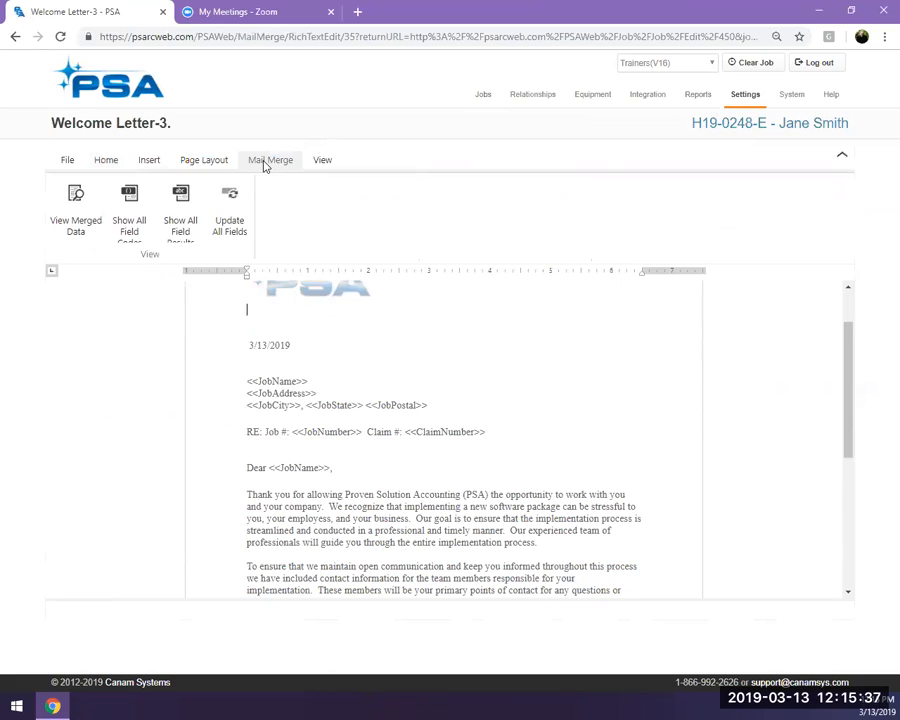
left_click(80, 238)
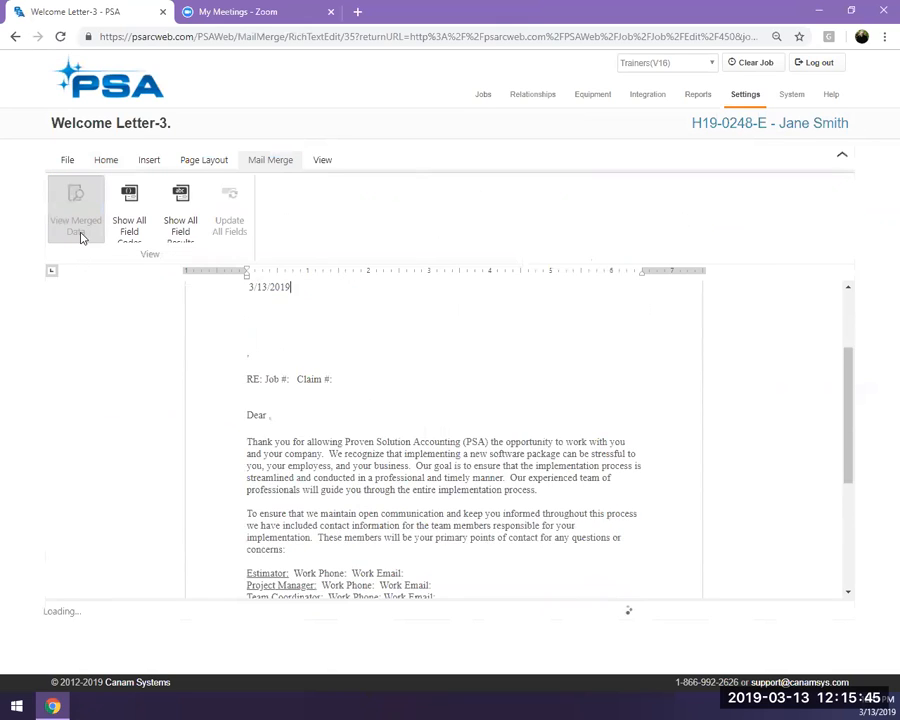
Examine the merged letter's address block, job and claim references, team contact details and closing
scroll(491, 402, "up", 3)
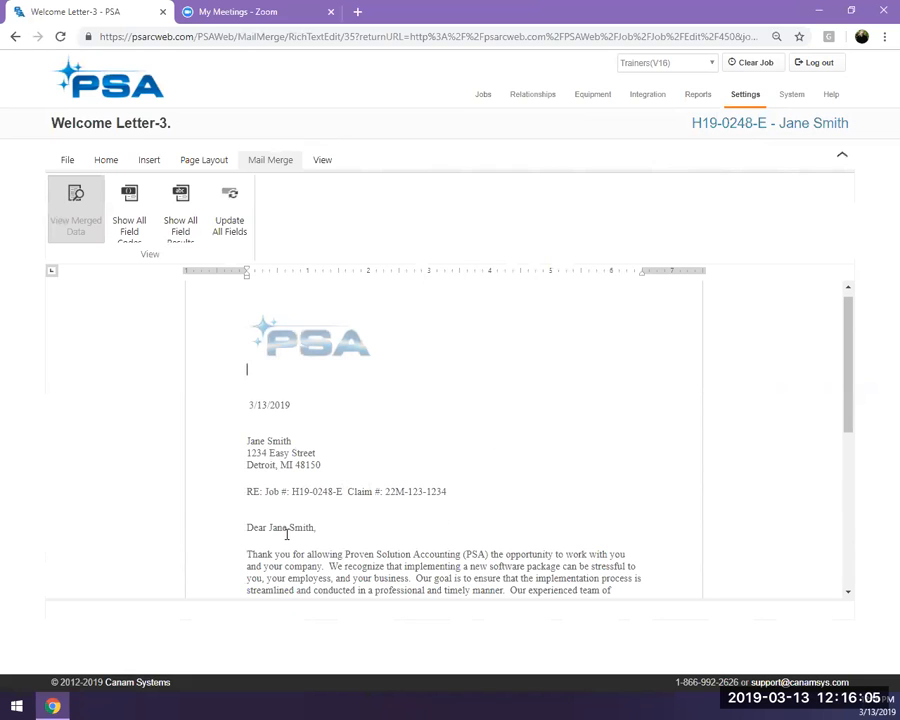
scroll(350, 522, "down", 3)
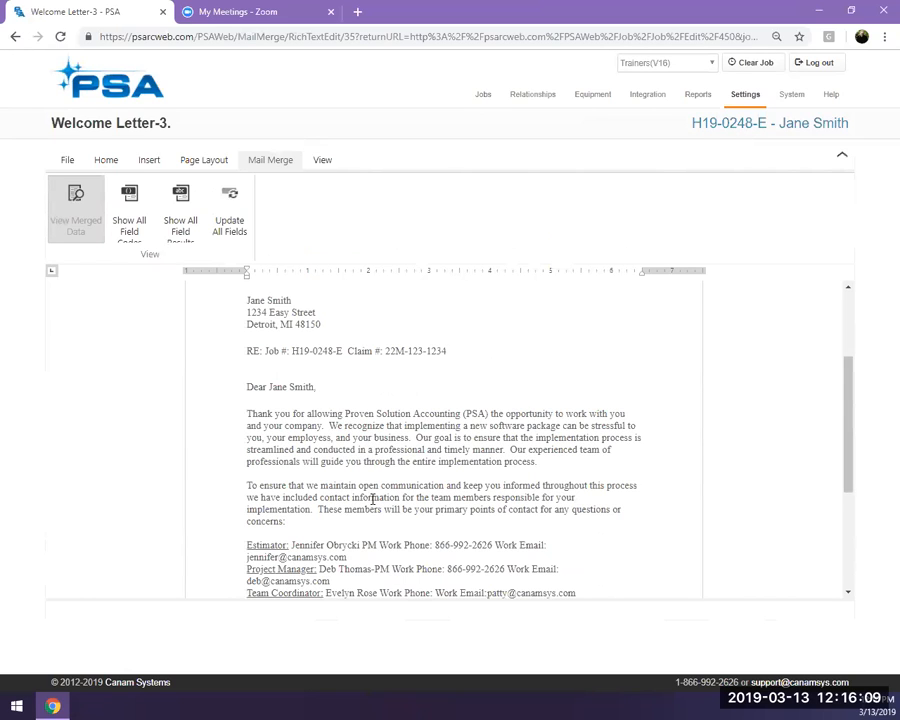
scroll(372, 499, "down", 2)
scroll(372, 499, "down", 2)
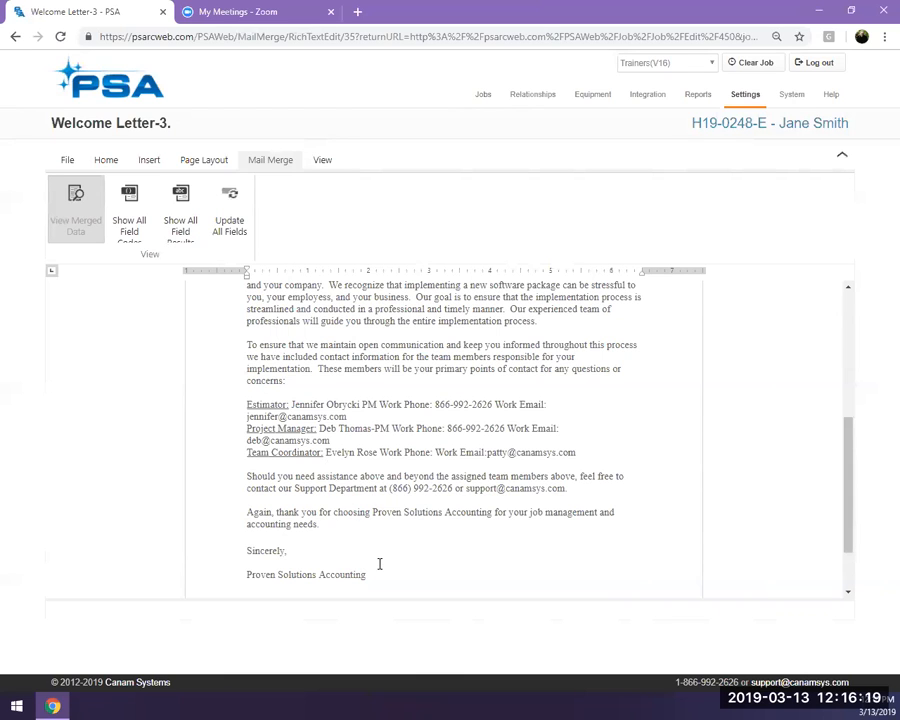
scroll(379, 564, "down", 1)
scroll(382, 561, "up", 3)
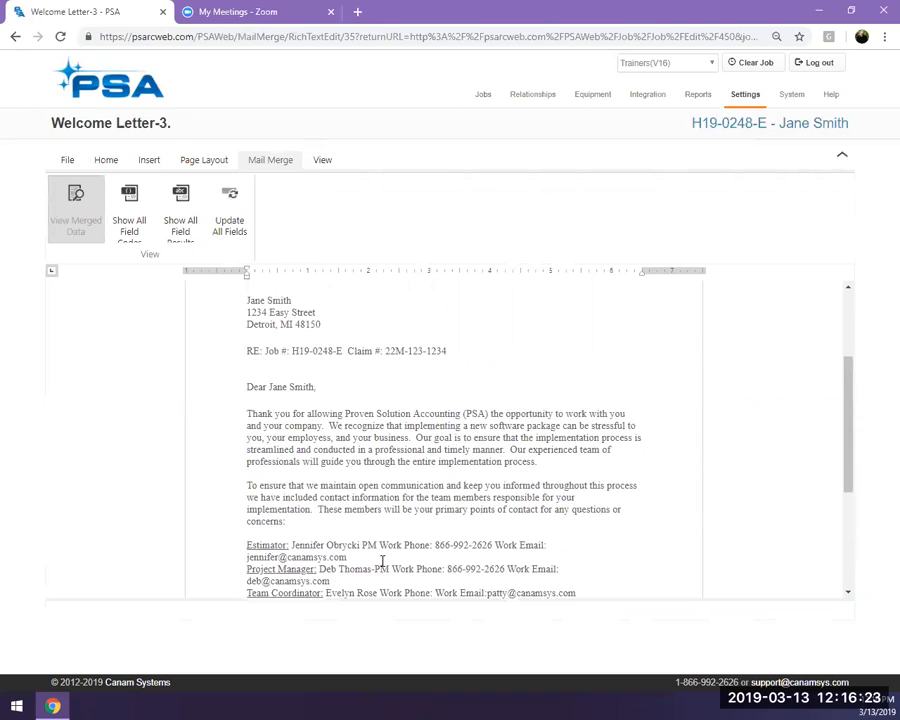
scroll(382, 561, "up", 1)
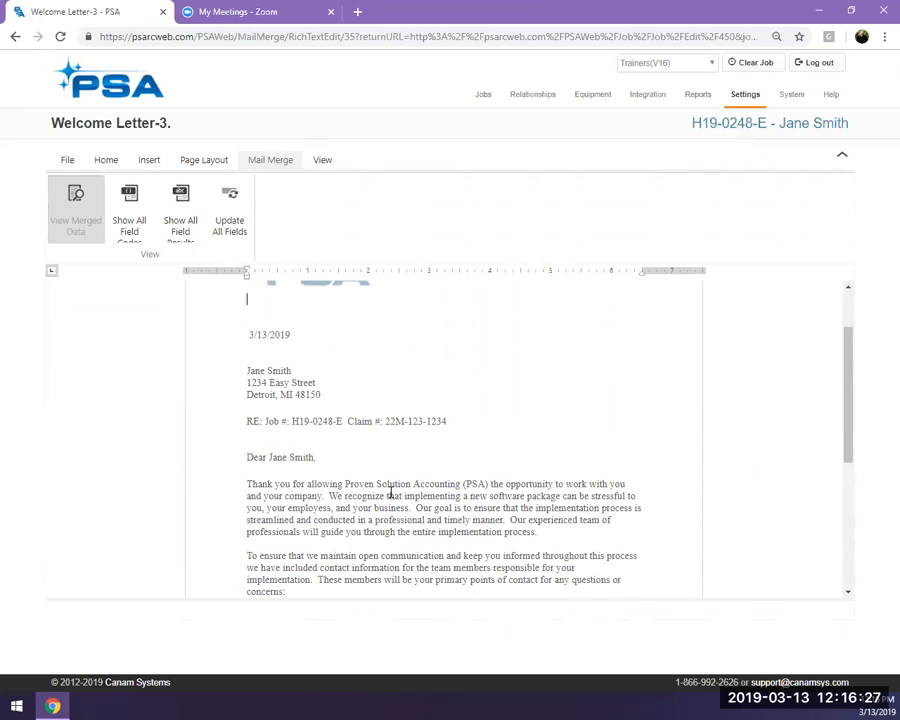
scroll(389, 503, "down", 1)
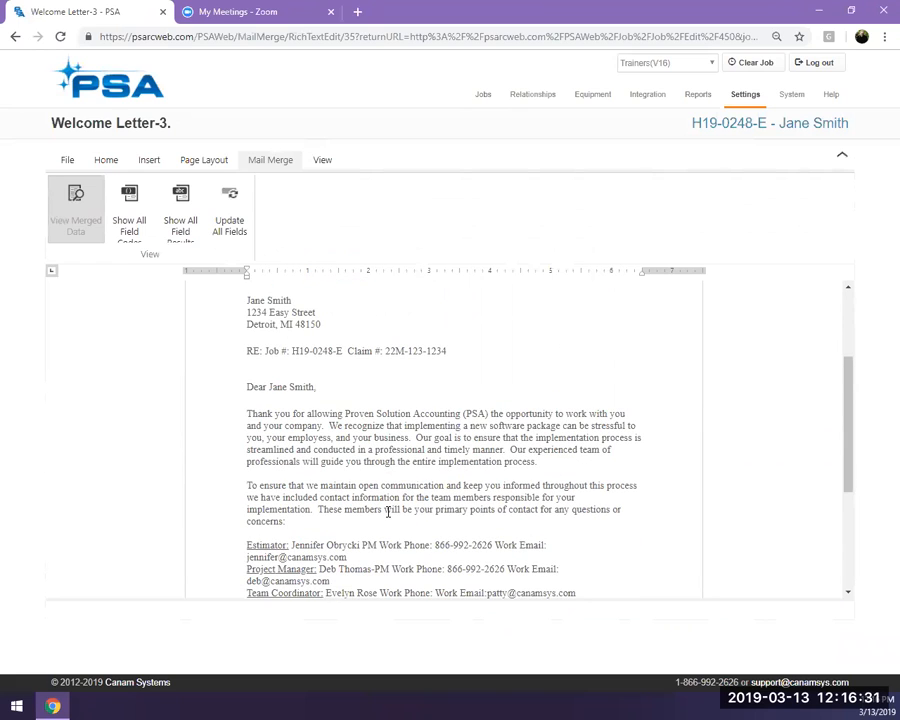
scroll(389, 512, "down", 2)
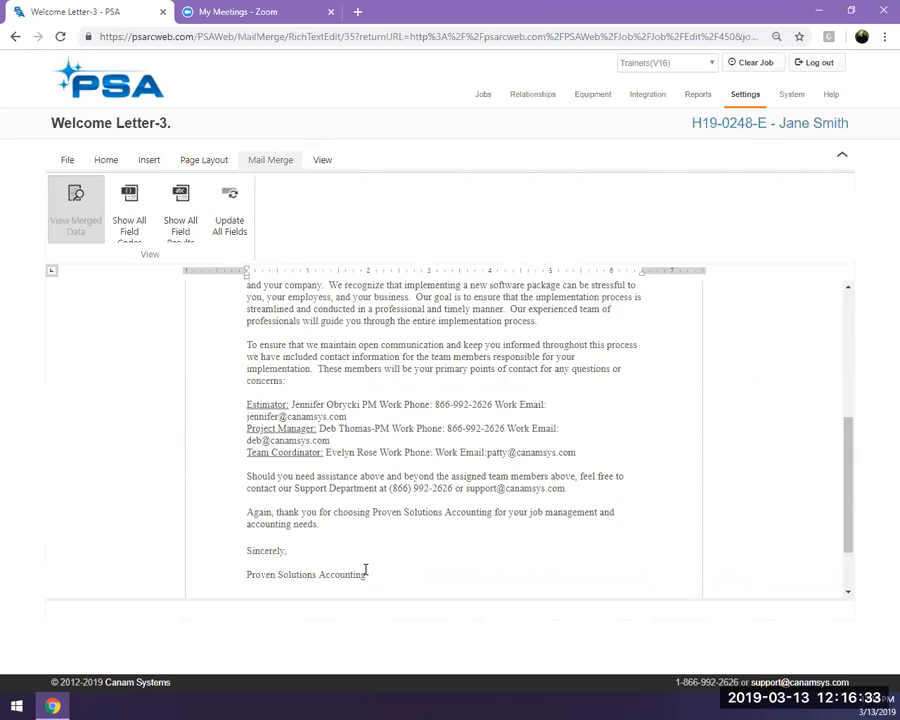
key("BackSpace")
key("BackSpace")
type("ti")
scroll(310, 384, "up", 5)
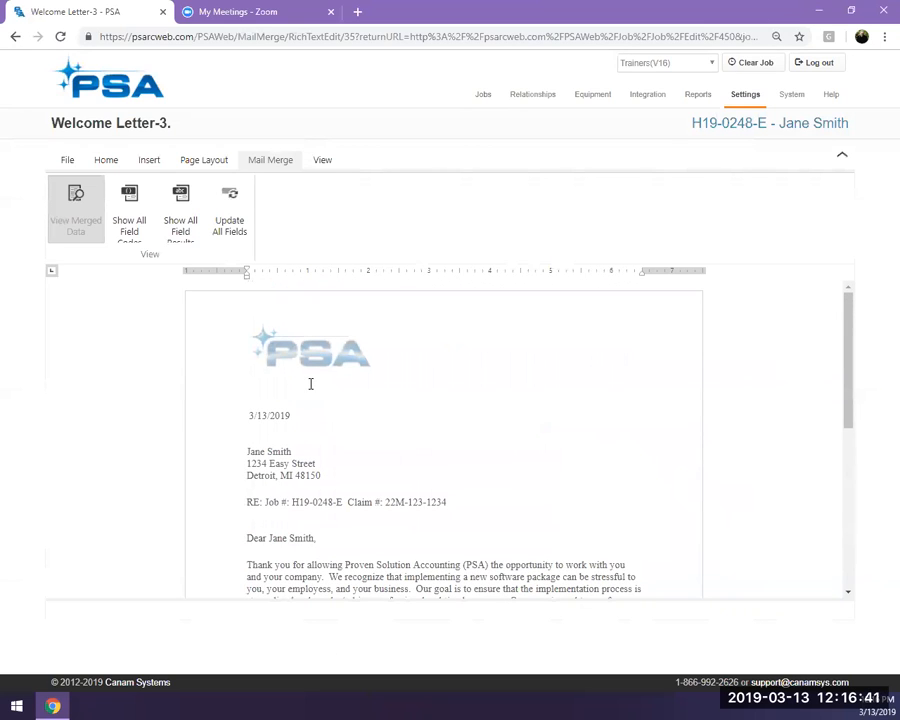
Save Welcome Letter-3 as a PDF and return to the job's merge documents, discarding unsaved changes
left_click(70, 166)
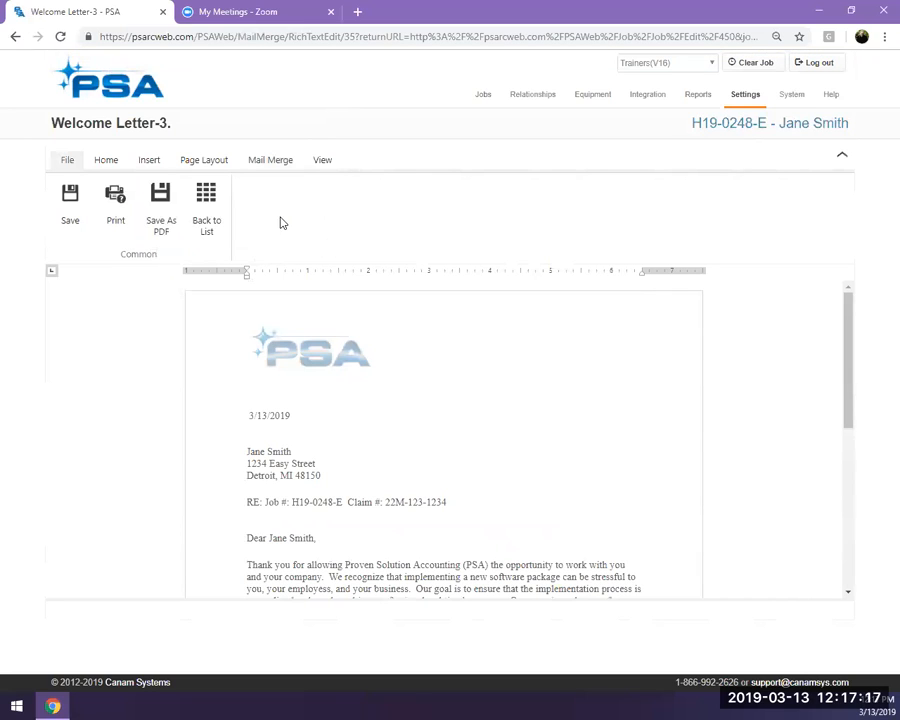
left_click(209, 222)
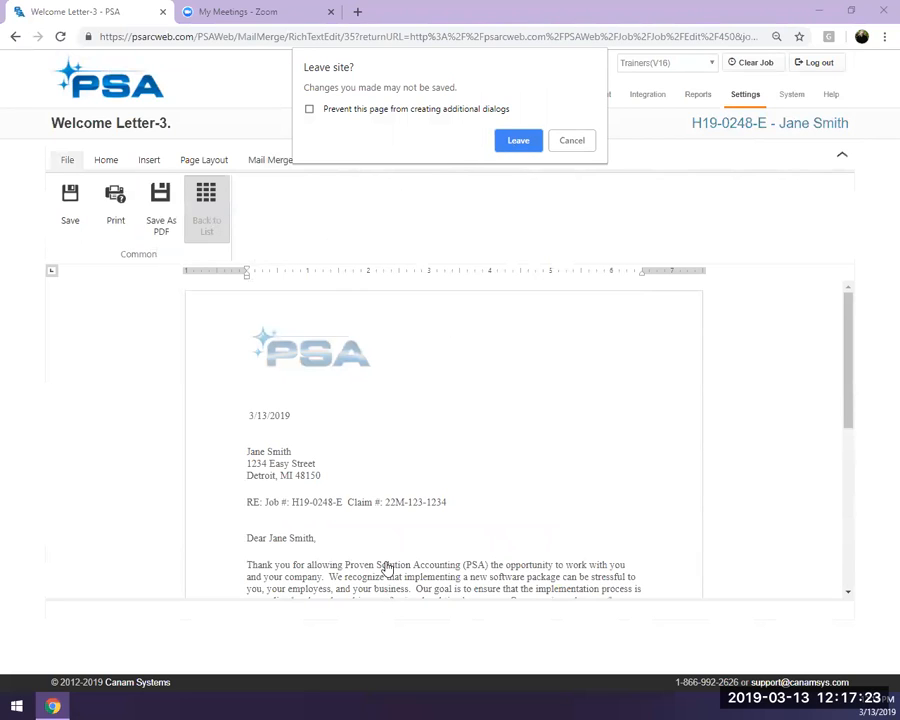
left_click(516, 144)
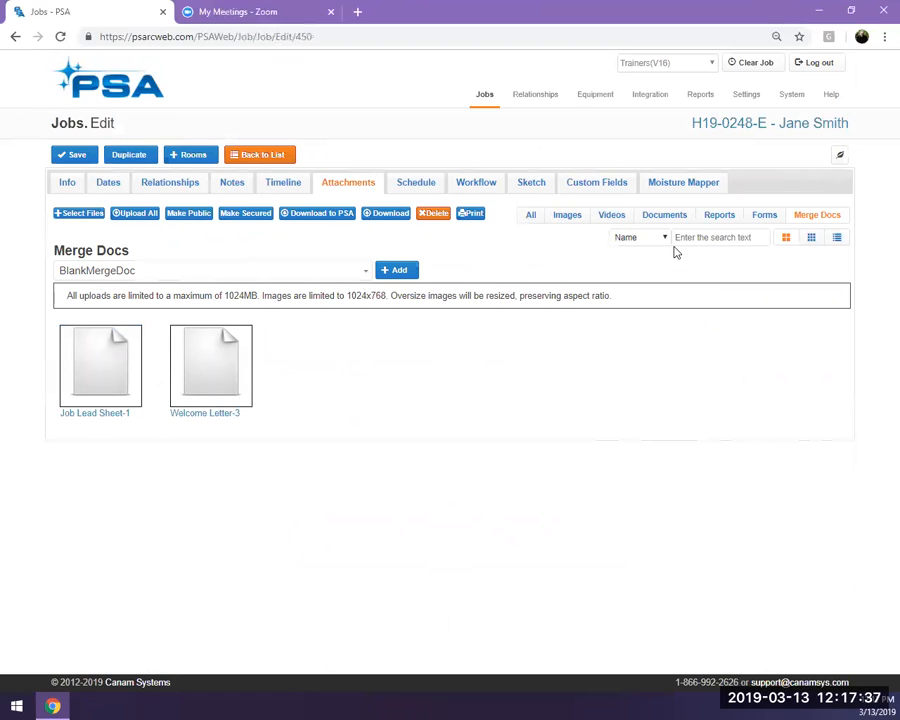
Download the Welcome Letter-3 PDF from all of the job's attachments, view its contents and close it
left_click(531, 216)
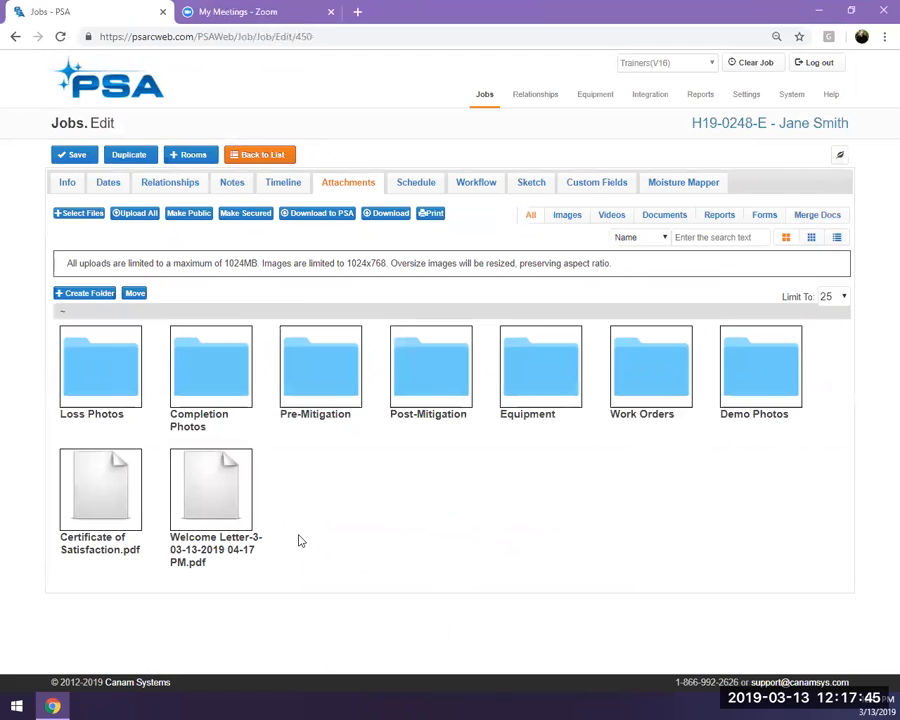
left_click(208, 505)
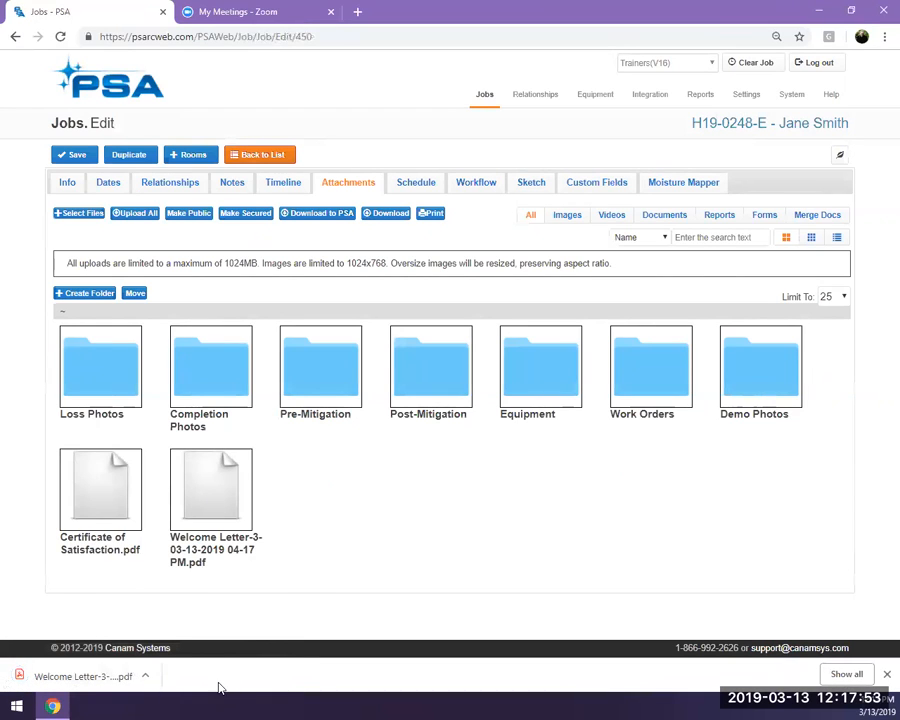
left_click(72, 680)
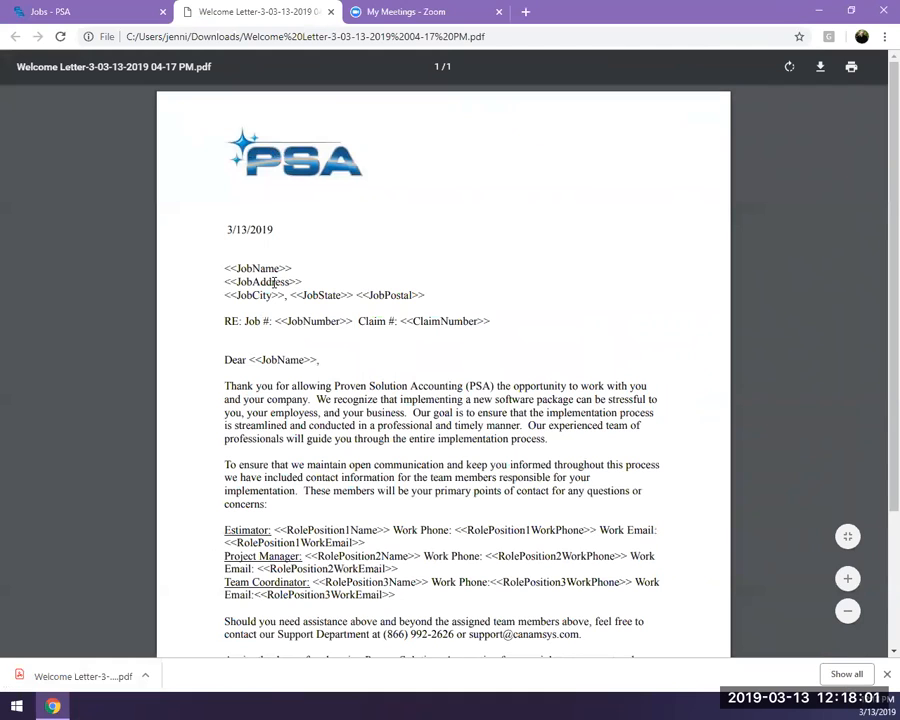
left_click(330, 13)
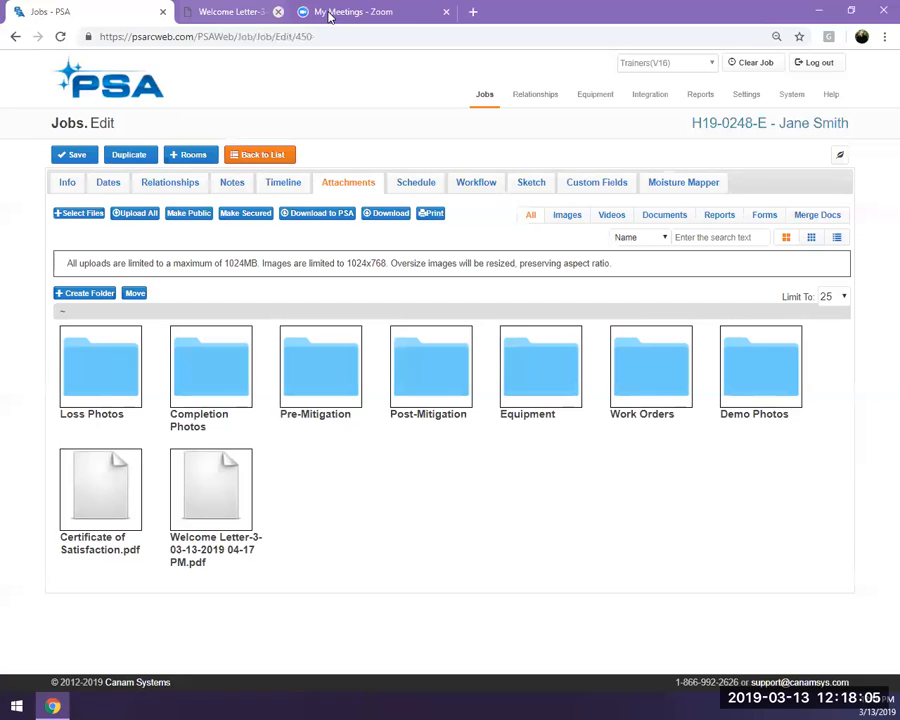
Reopen Welcome Letter-3 from the job's merge documents, display its merged data and place the cursor after the salutation
left_click(817, 214)
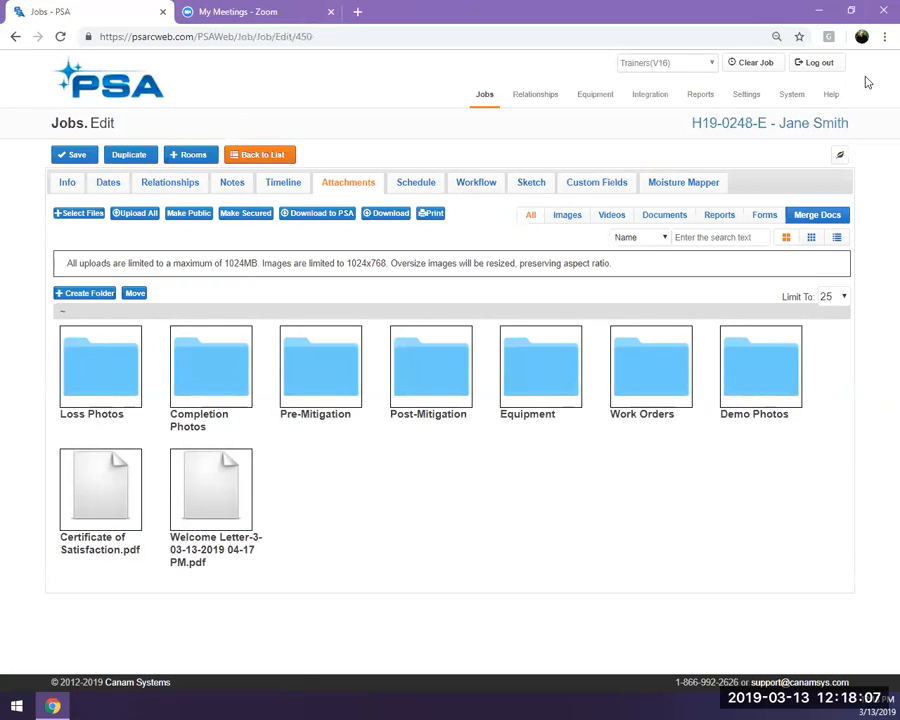
left_click(205, 414)
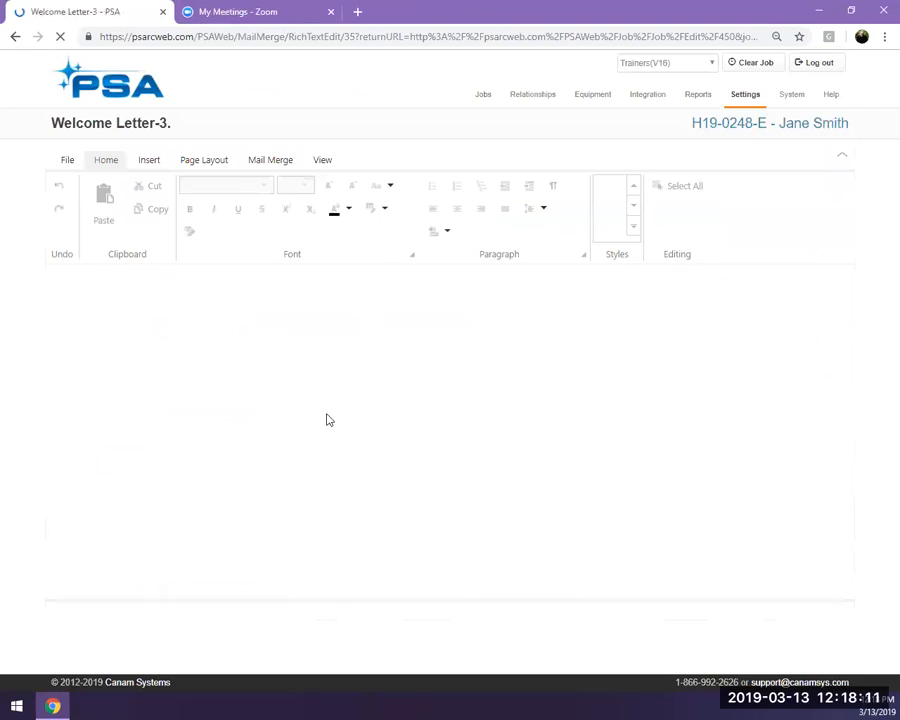
left_click(270, 160)
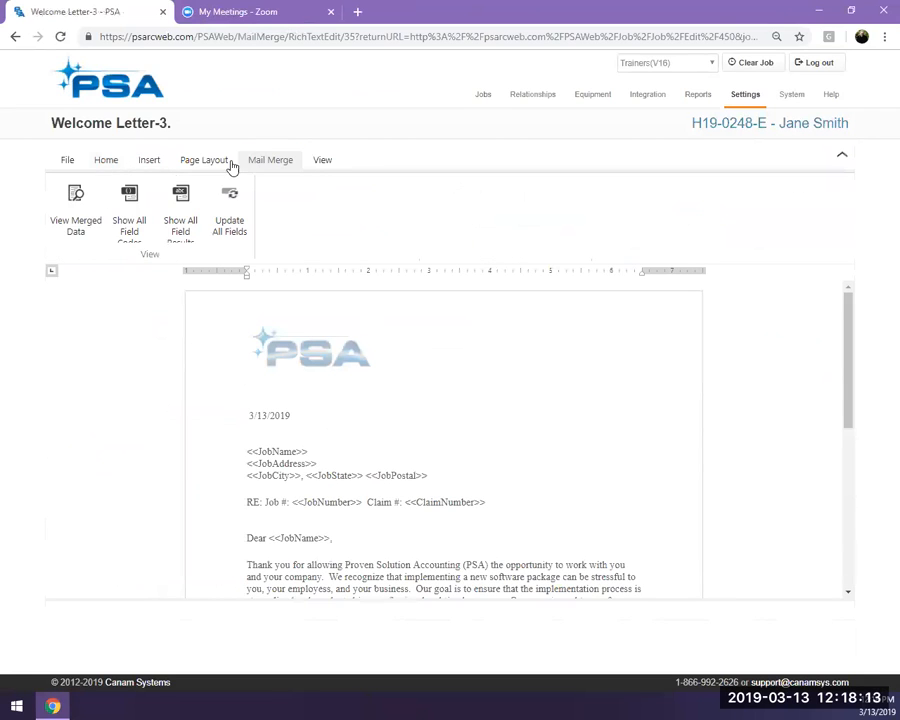
left_click(72, 230)
left_click(430, 380)
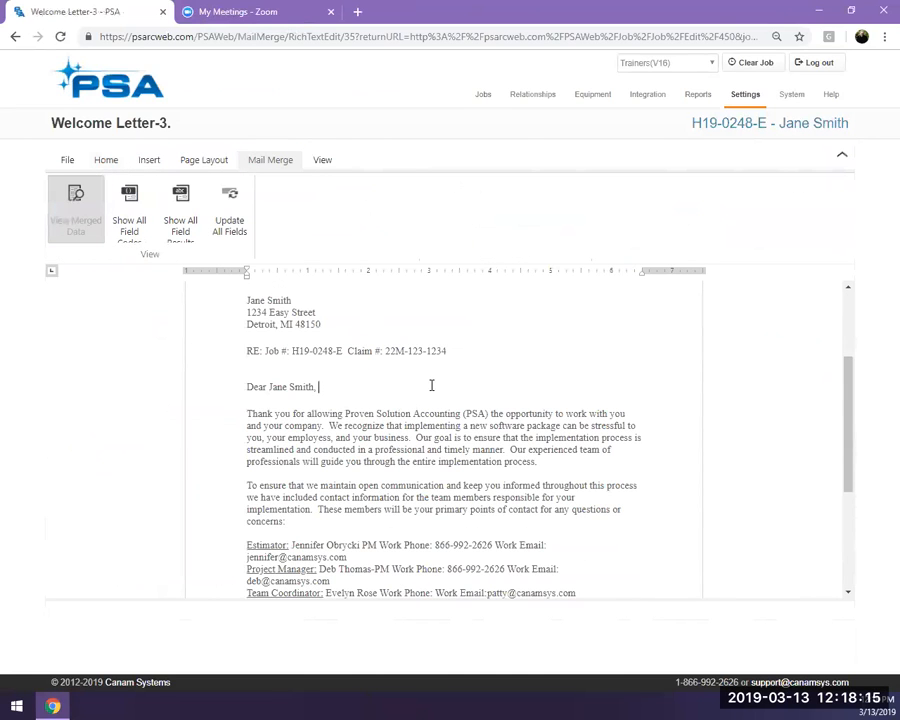
Save Welcome Letter-3 with its merged data and return to the job's merge documents
scroll(396, 351, "up", 1)
left_click(66, 160)
left_click(68, 200)
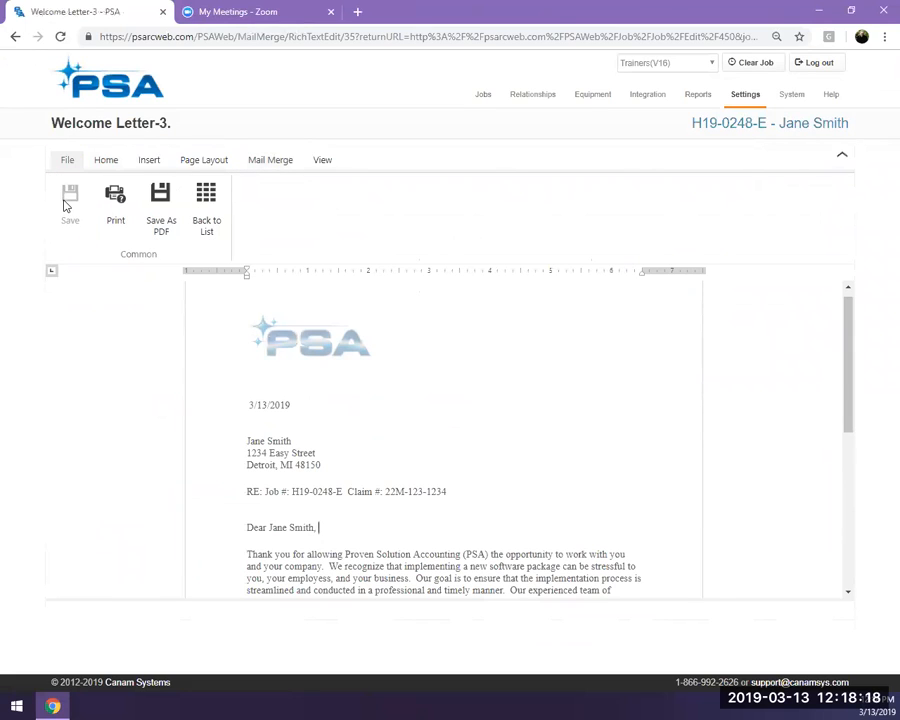
left_click(205, 220)
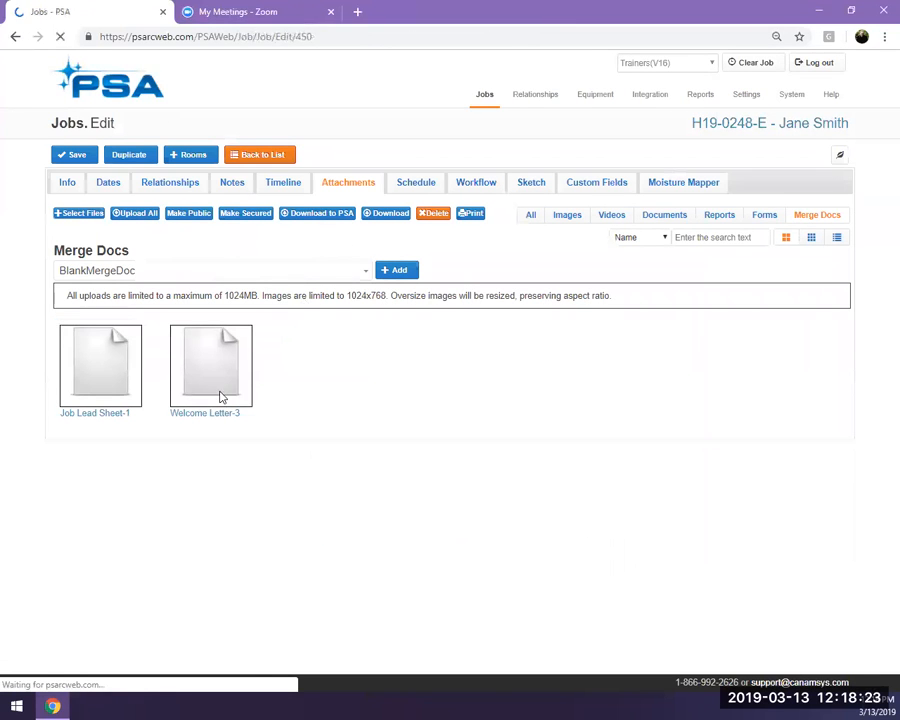
Reopen Welcome Letter-3, save it as a PDF and return to the job's attachments
left_click(215, 414)
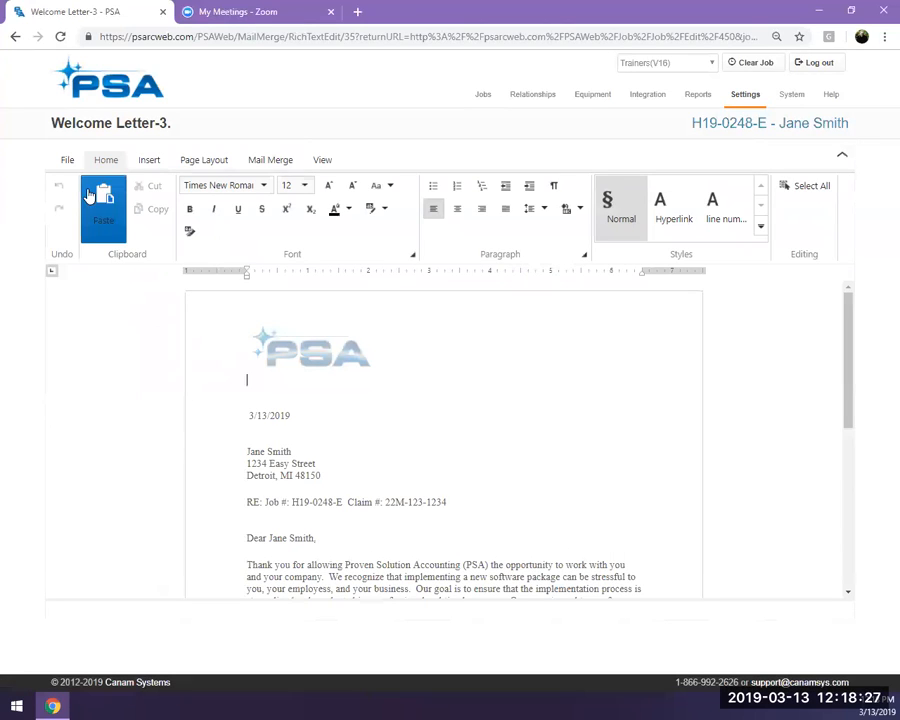
left_click(68, 162)
left_click(160, 200)
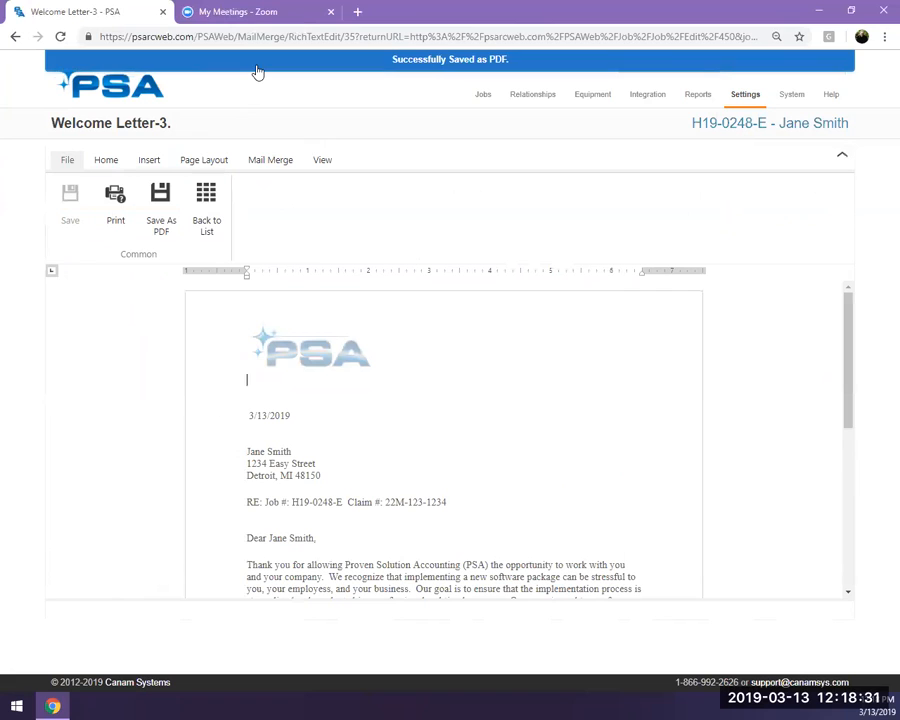
left_click(210, 203)
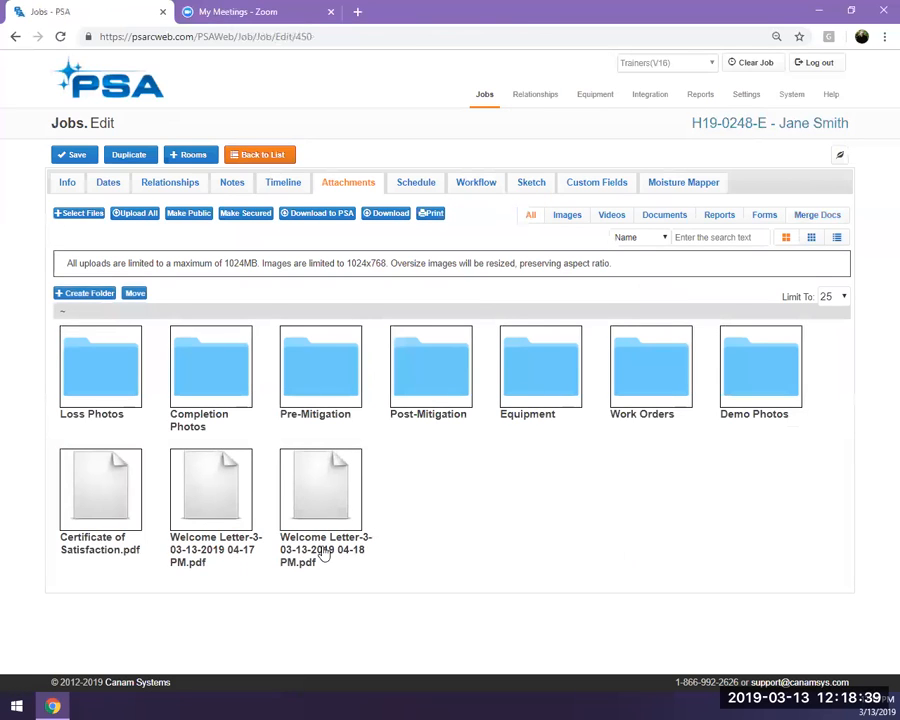
left_click(320, 517)
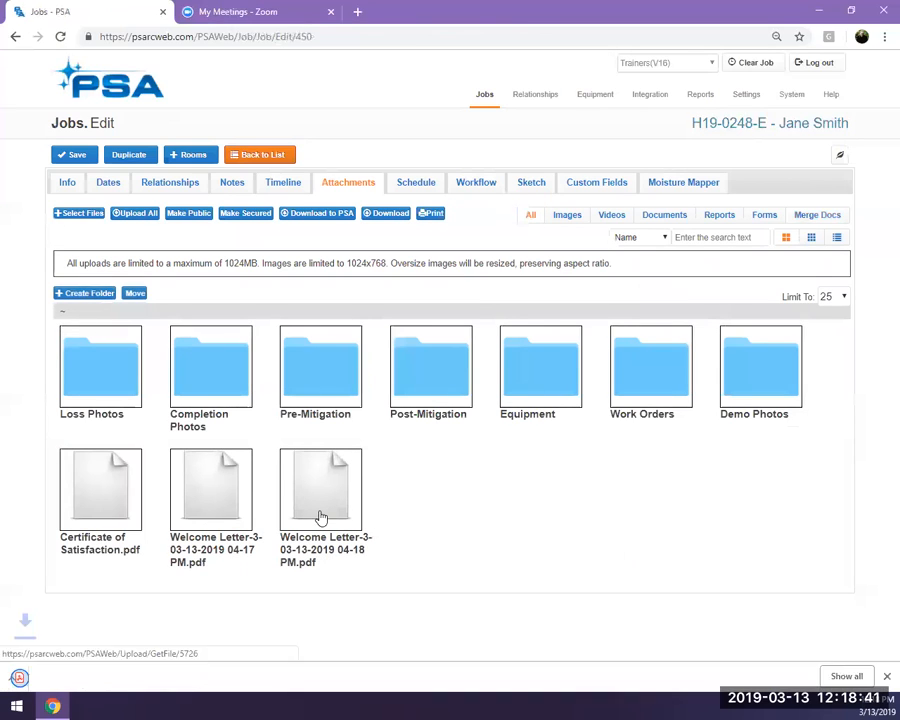
left_click(88, 677)
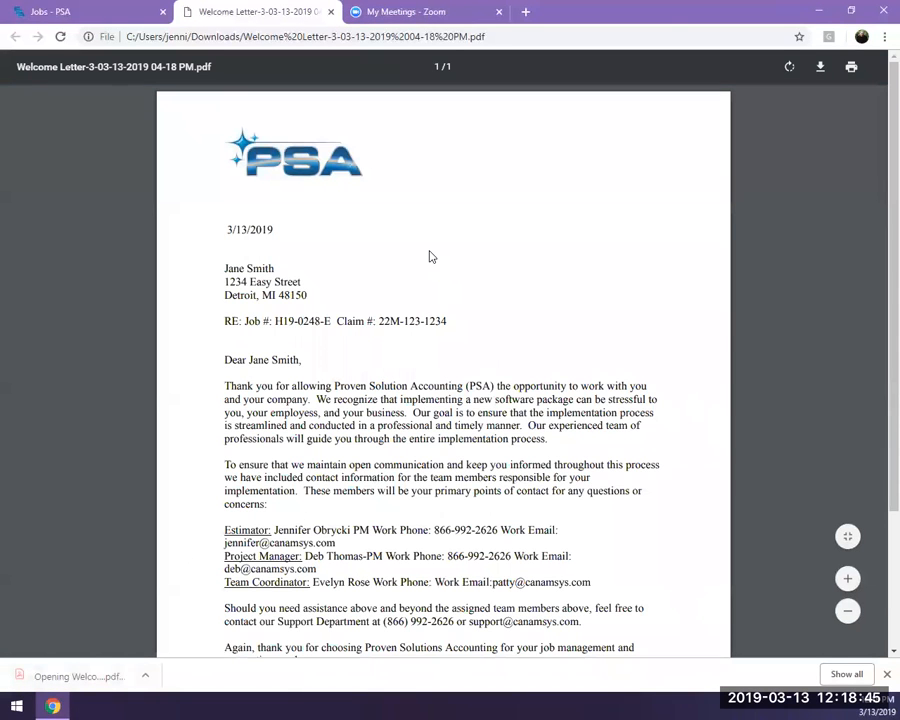
scroll(430, 257, "down", 3)
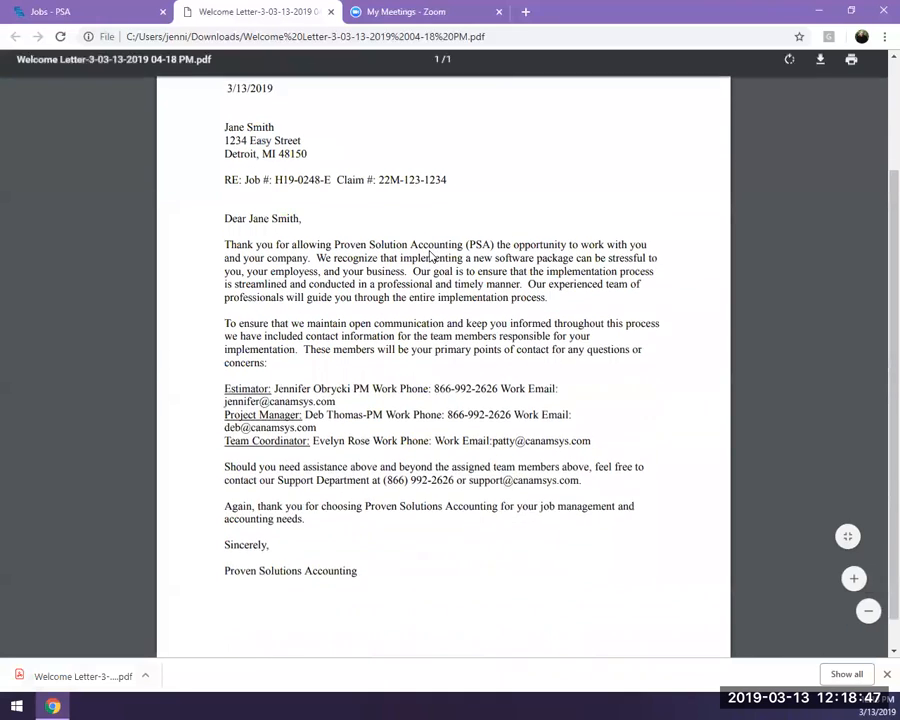
scroll(430, 257, "up", 3)
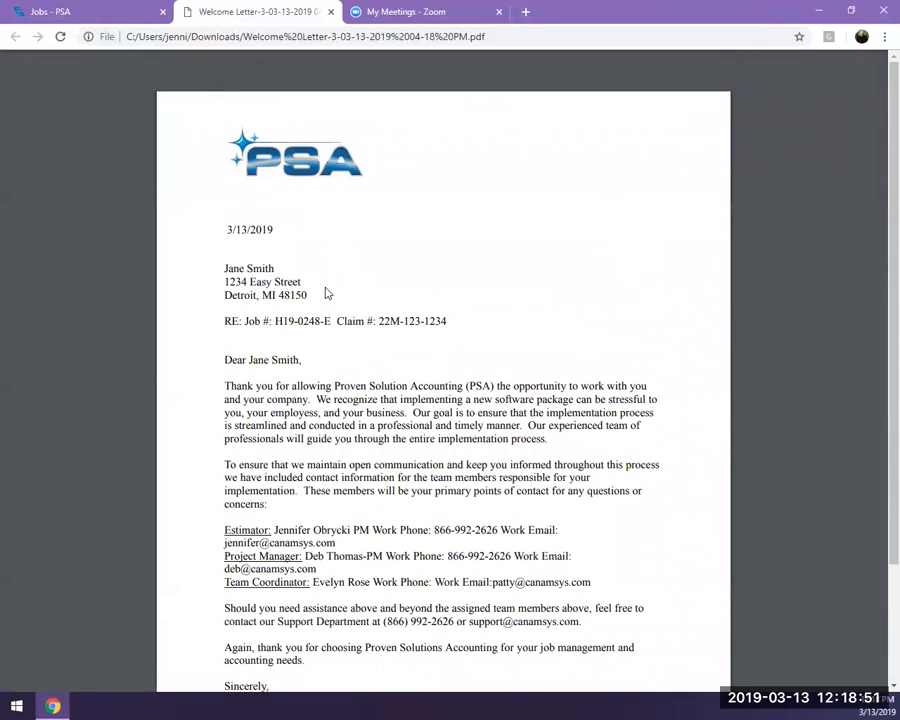
left_click(331, 12)
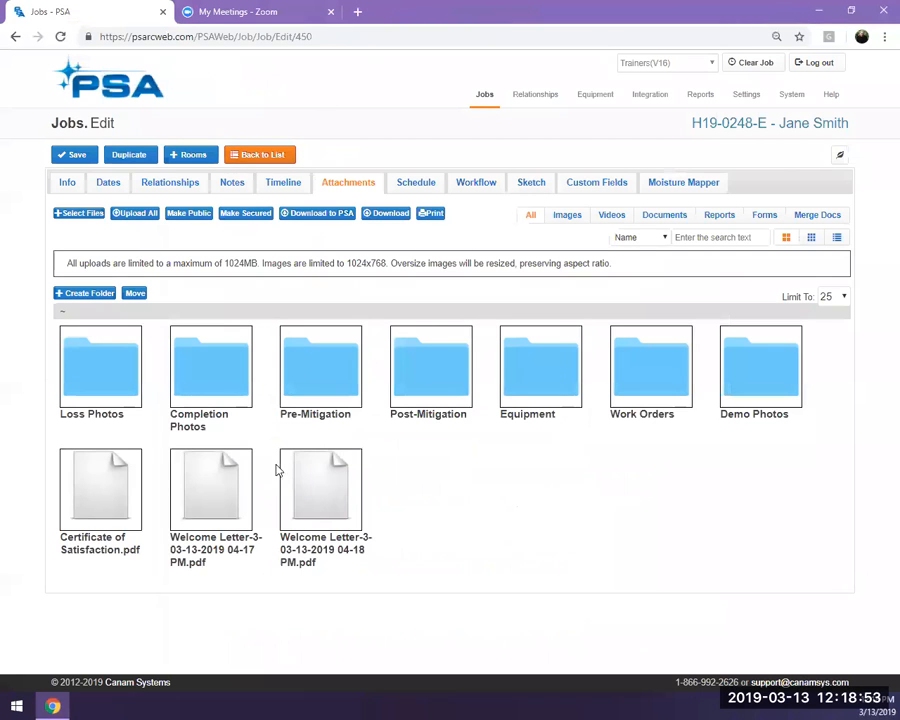
Start a new note on the job and try to attach the newest Welcome Letter-3 PDF to it
left_click(231, 185)
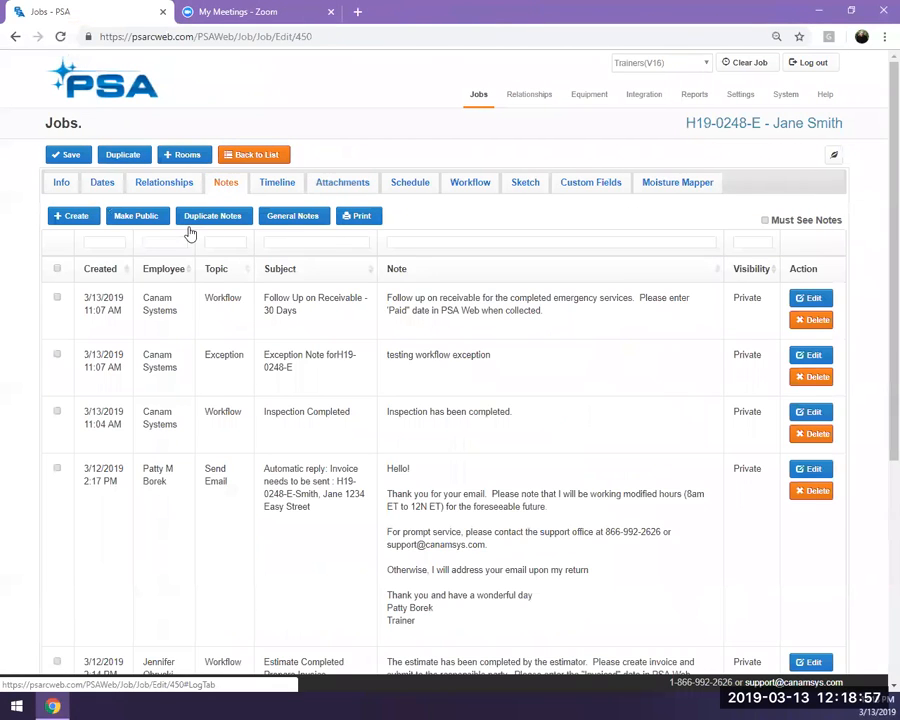
left_click(77, 220)
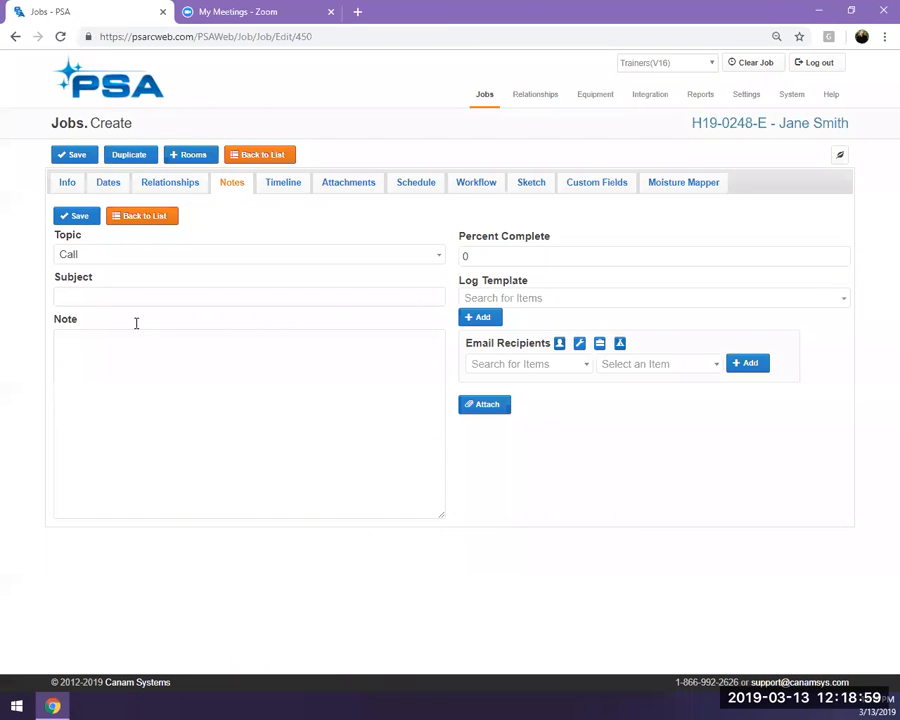
left_click(500, 405)
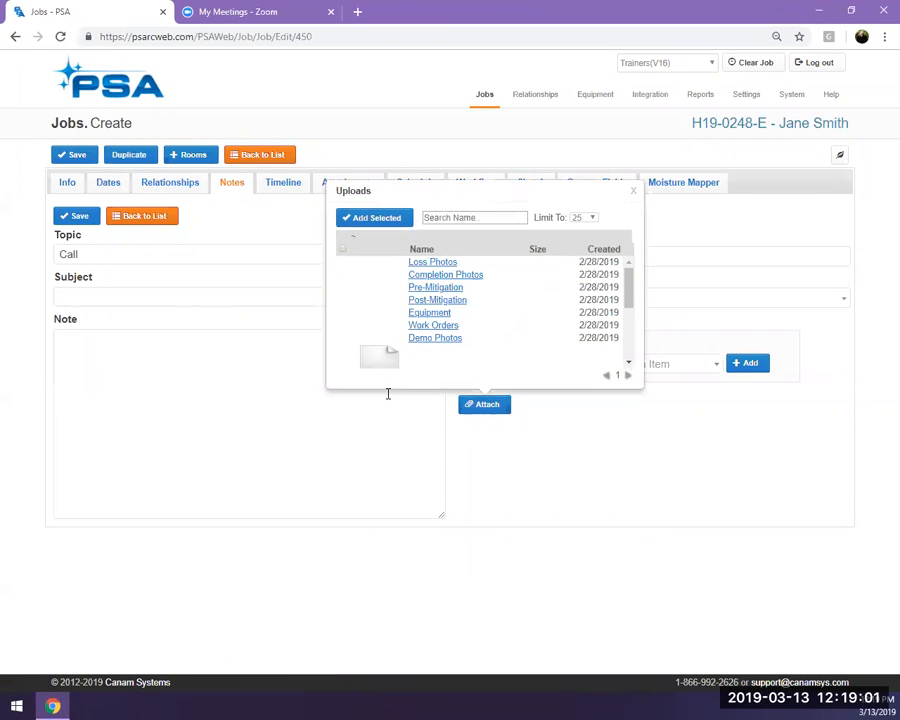
left_click_drag(630, 300, 629, 356)
left_click(339, 348)
left_click(484, 406)
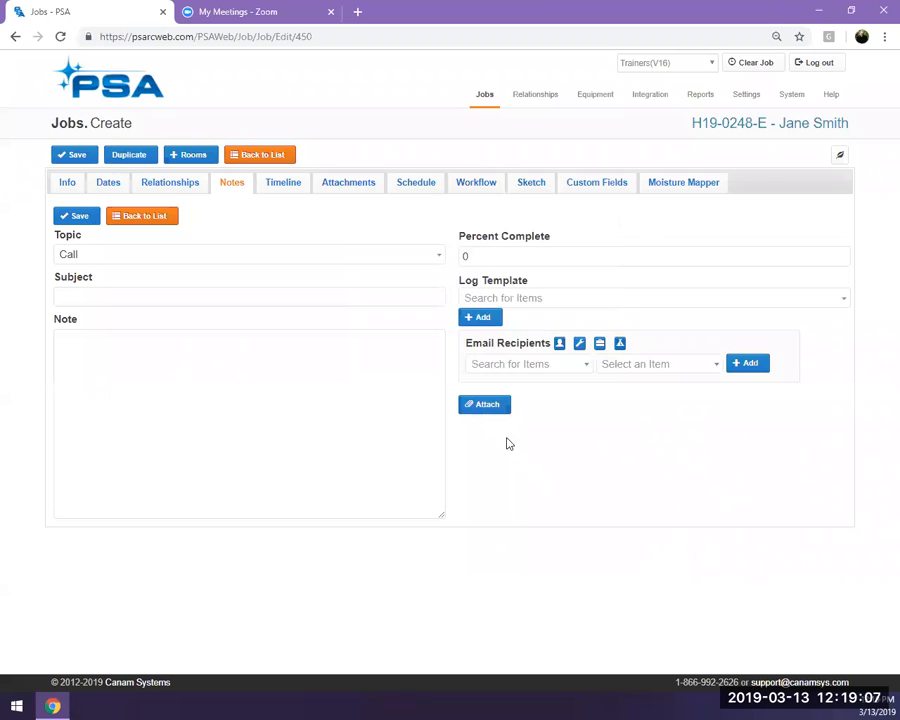
left_click(484, 406)
left_click_drag(629, 298, 631, 362)
left_click(340, 349)
left_click(364, 221)
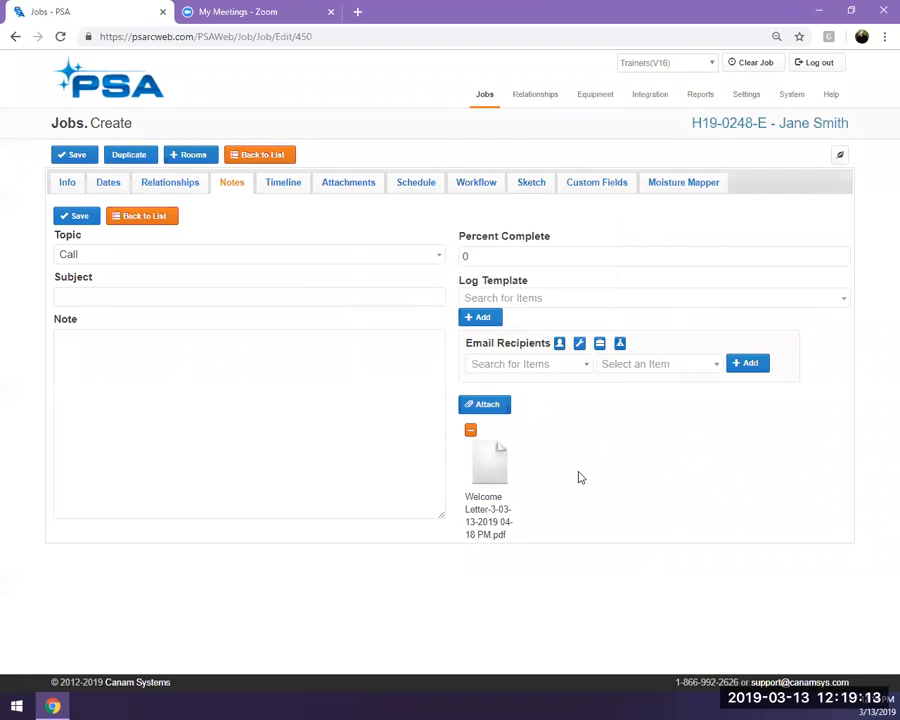
left_click(148, 218)
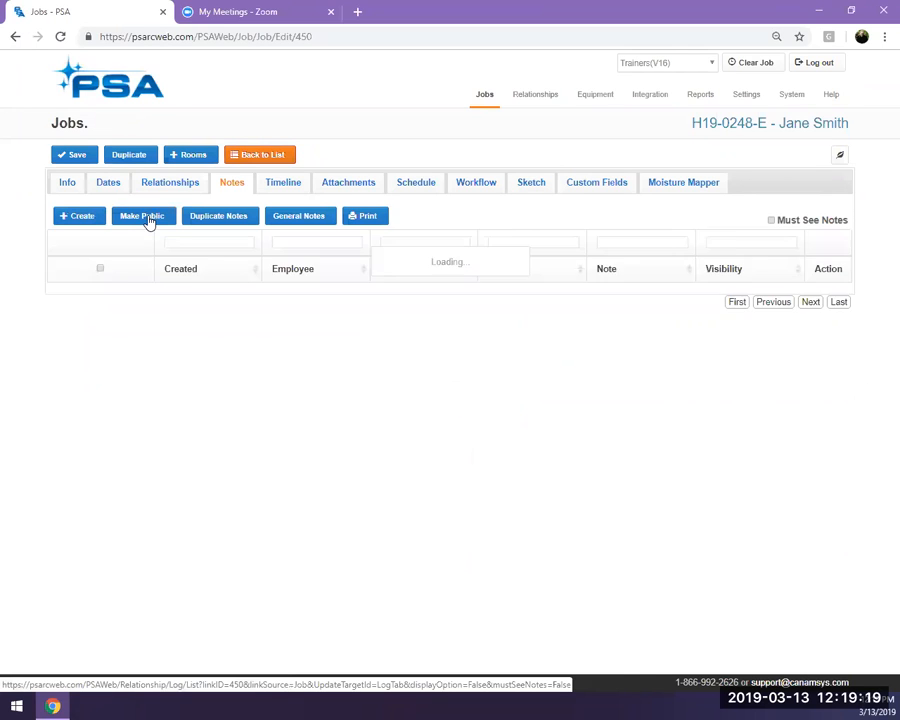
Review the job's general information and its employee relationships
left_click(63, 181)
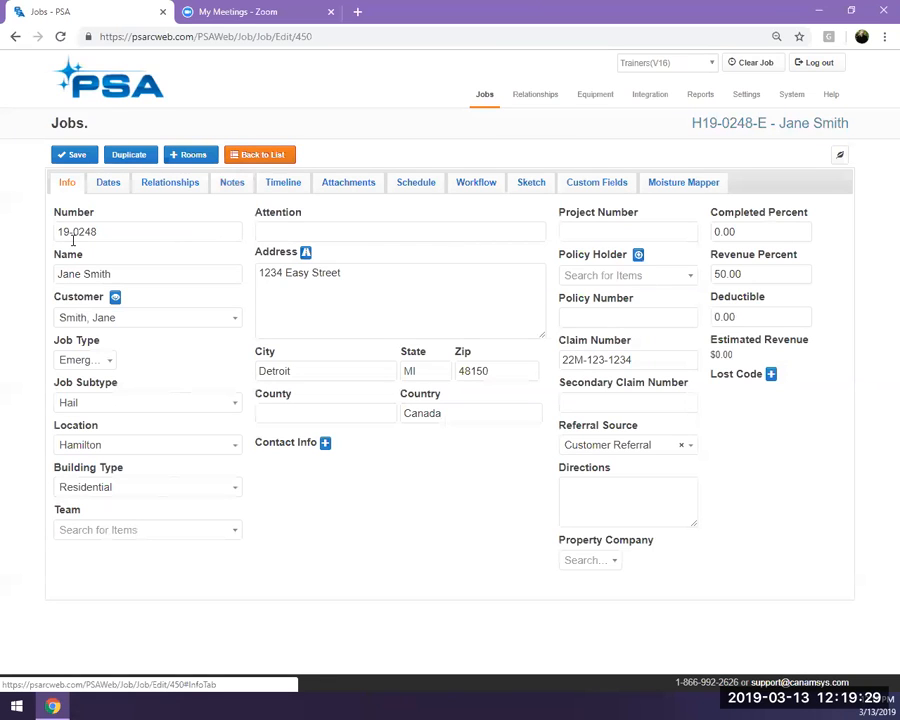
left_click(167, 183)
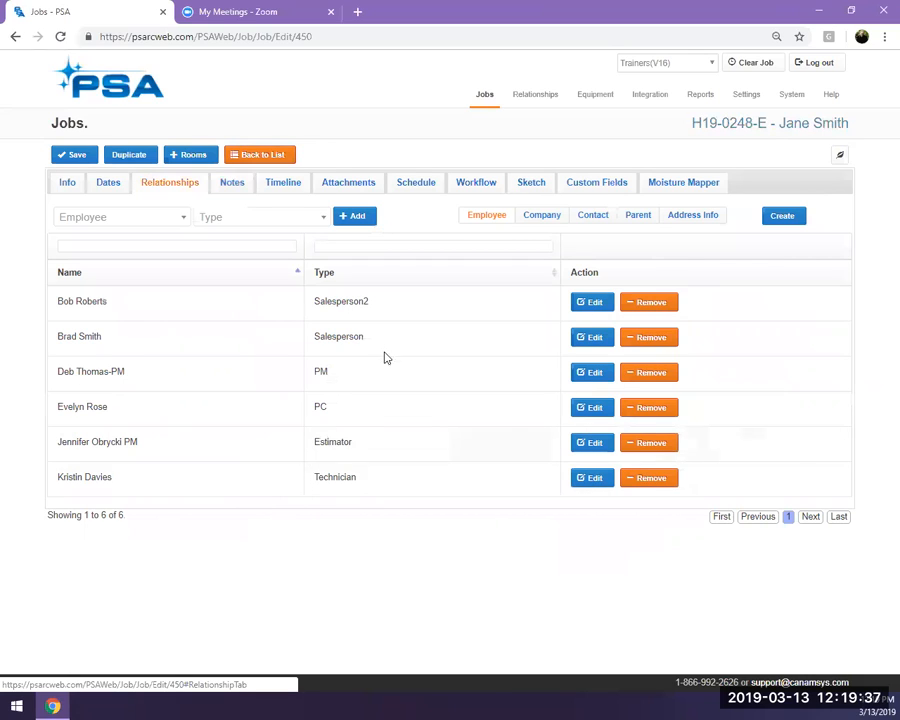
Open Job Lead Sheet-1 from the job's merge documents and review its job information, date and relationship merge fields
left_click(361, 181)
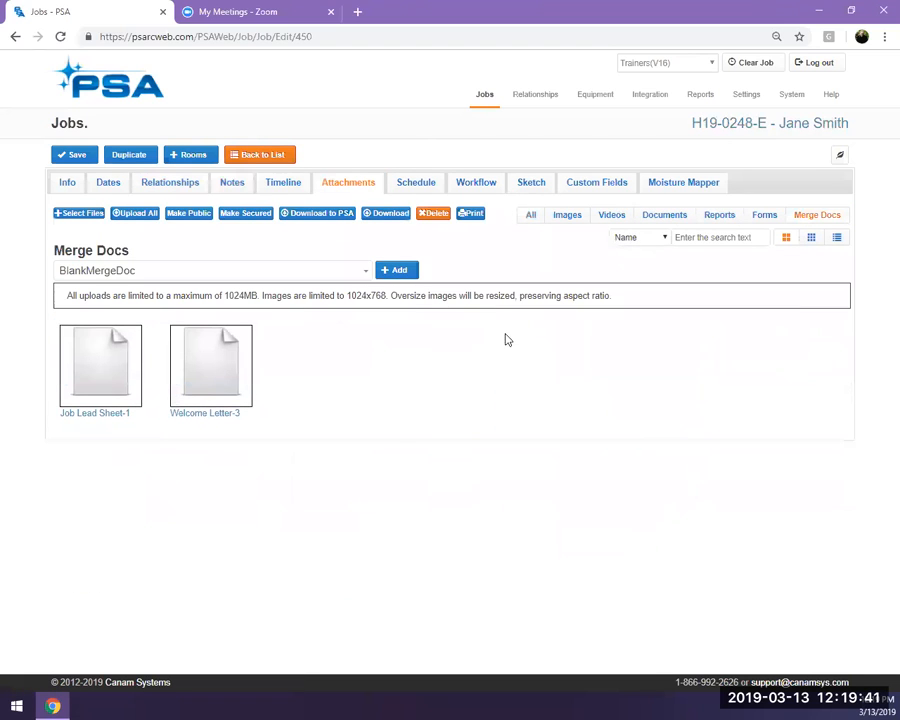
left_click(92, 419)
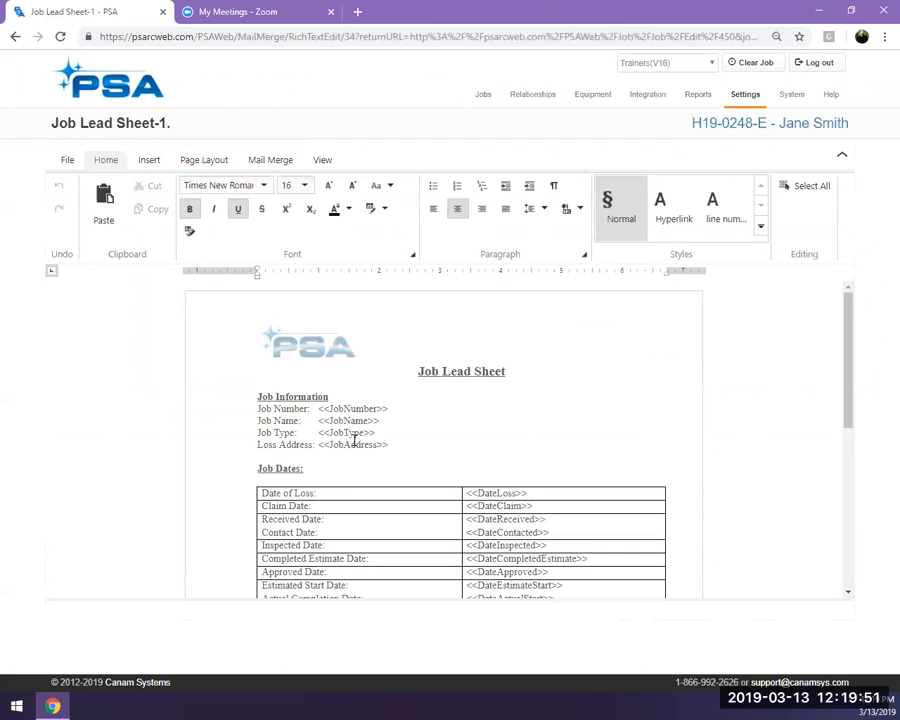
scroll(428, 520, "down", 3)
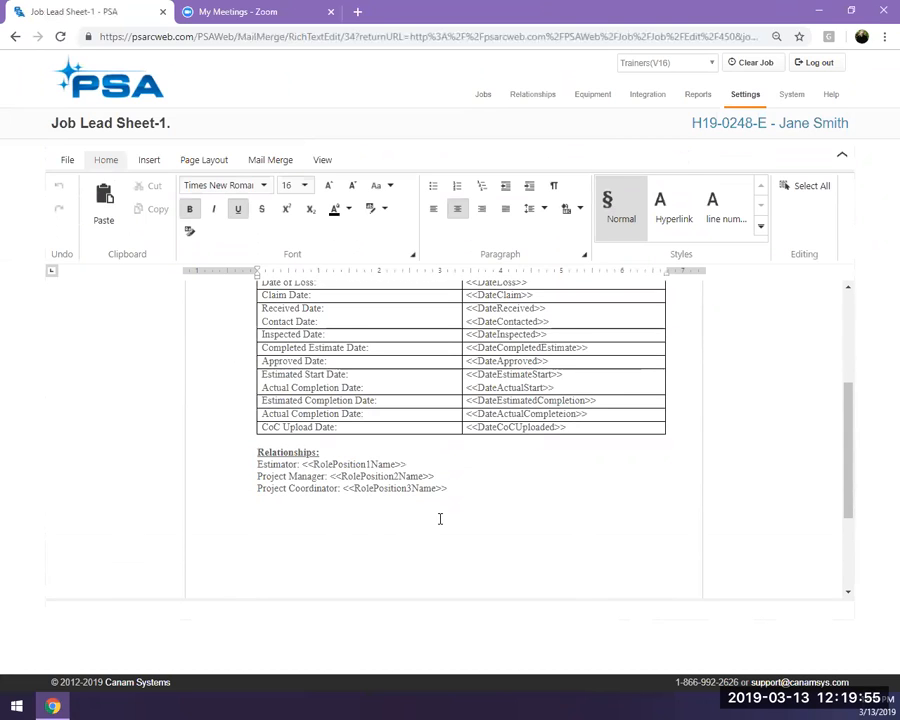
scroll(439, 518, "up", 3)
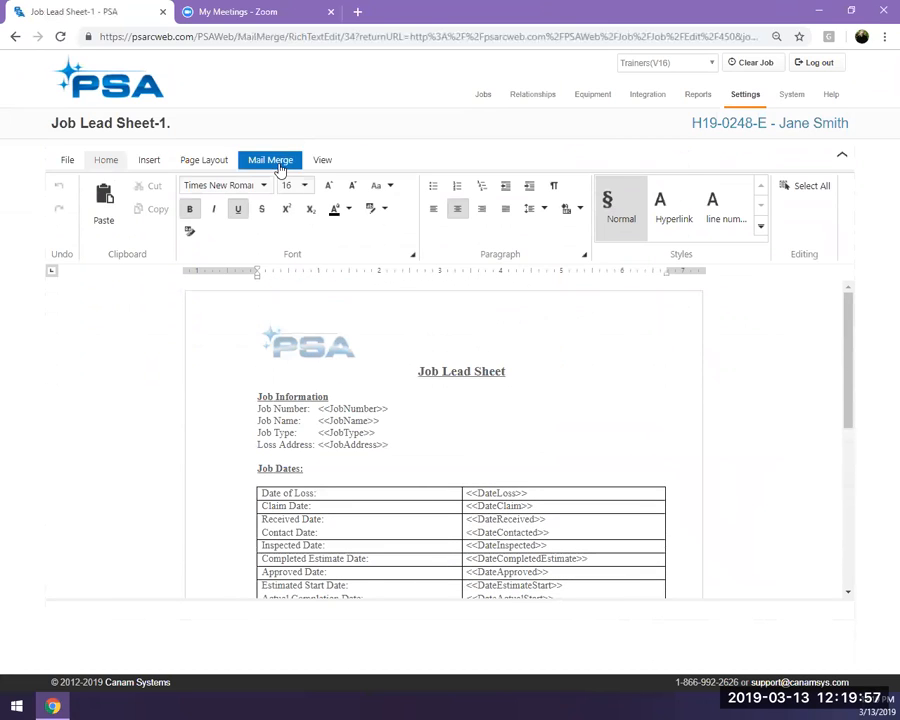
Display the merged data in Job Lead Sheet-1 and examine the job information, job dates and relationships
left_click(279, 165)
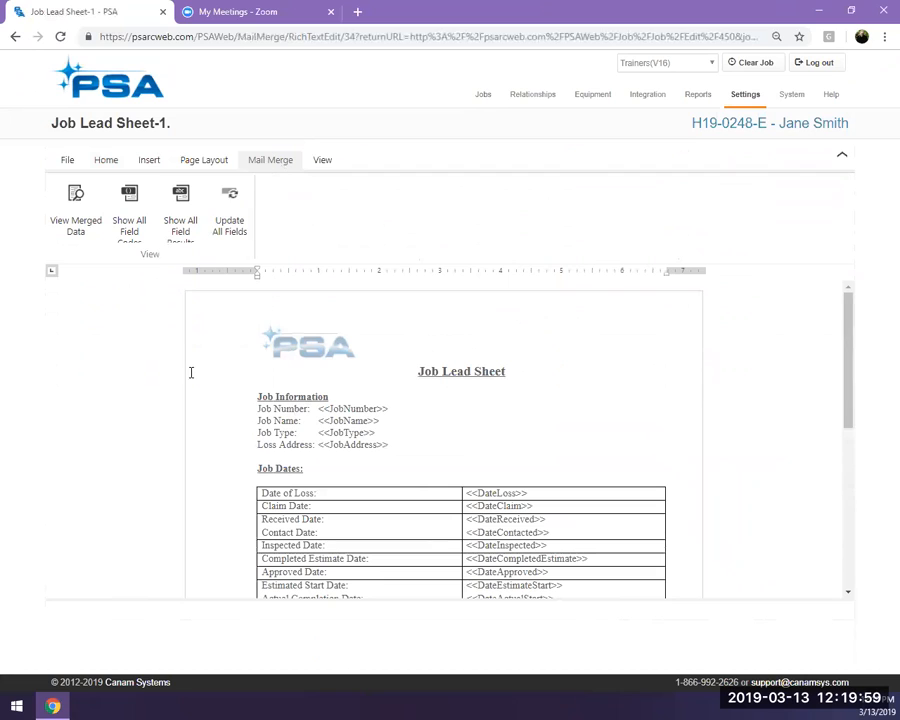
left_click(76, 226)
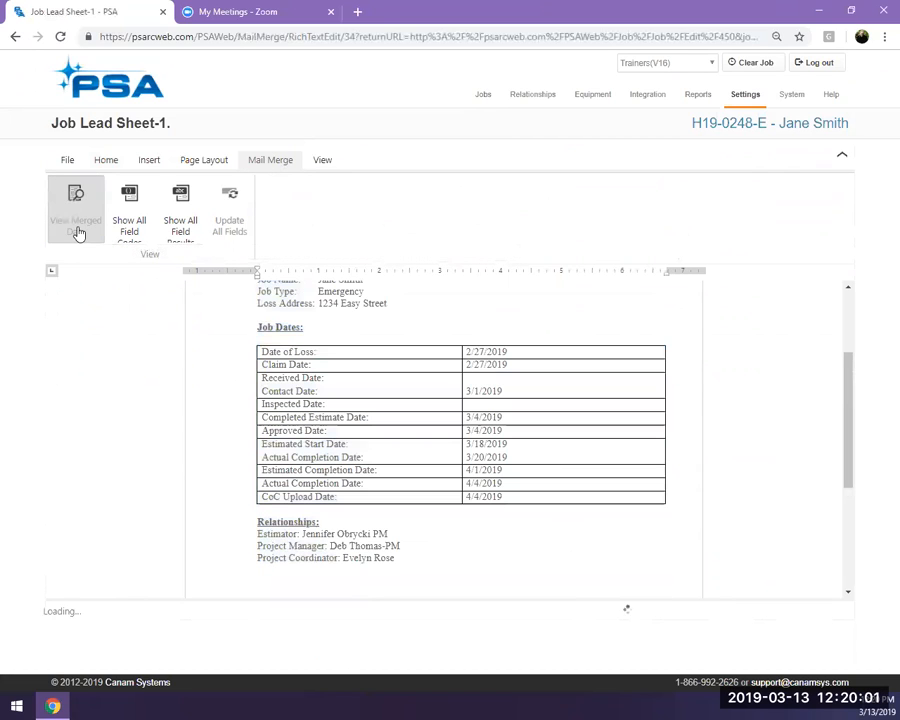
scroll(494, 585, "up", 3)
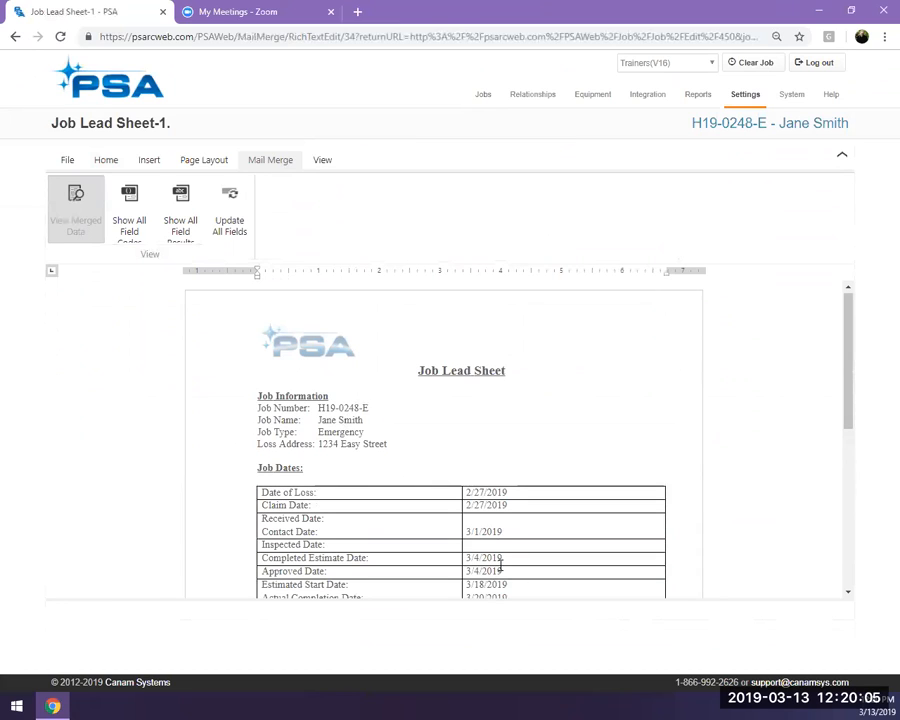
scroll(500, 566, "down", 1)
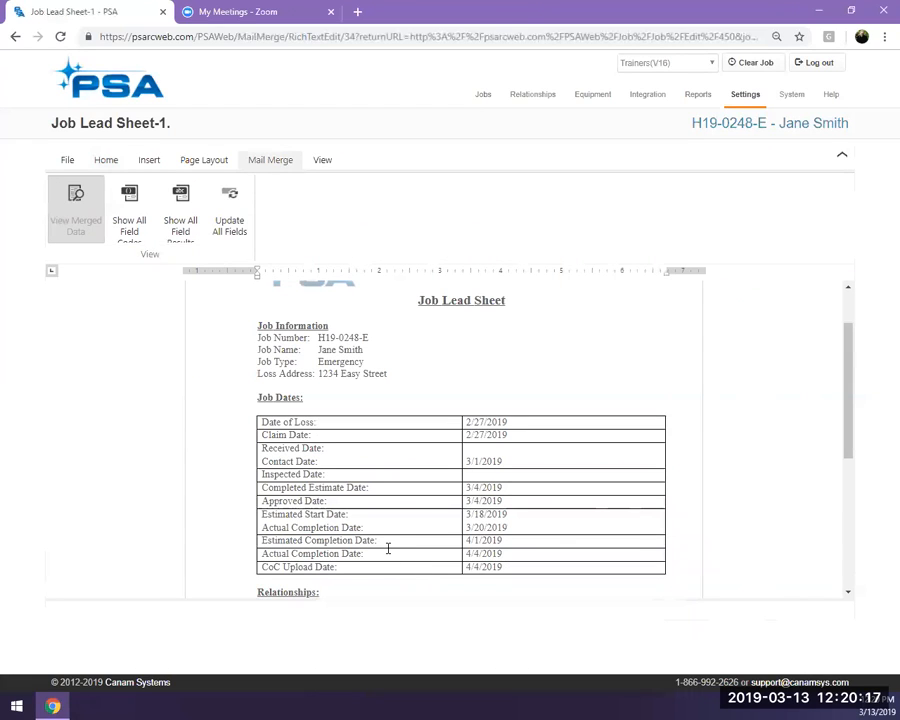
scroll(384, 546, "up", 2)
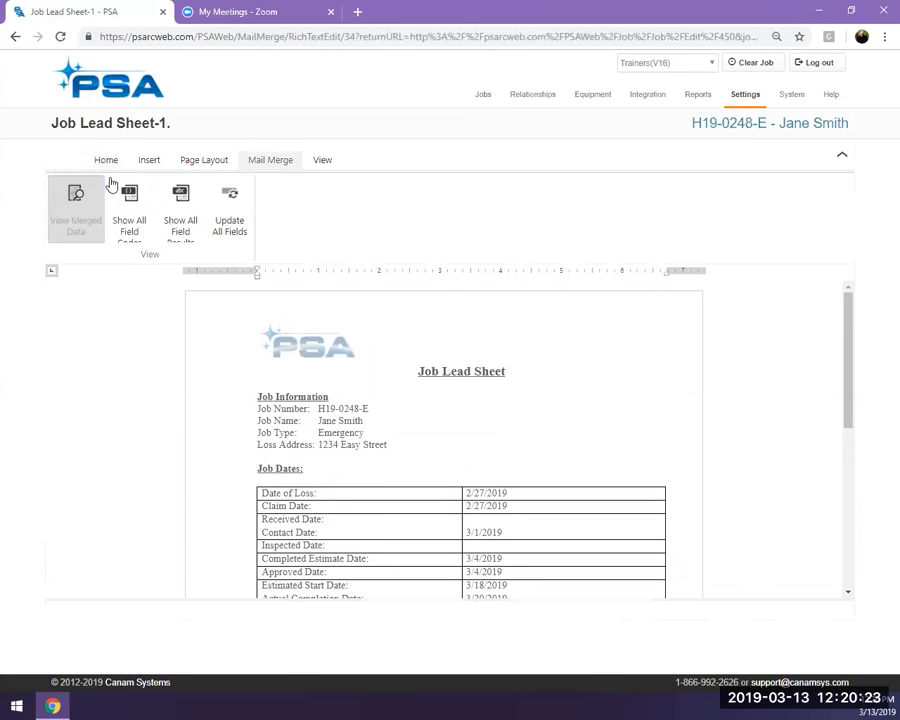
Leave Job Lead Sheet-1 without saving and open the Direct Pay Authorization template for editing from the company's mail merge settings
left_click(70, 166)
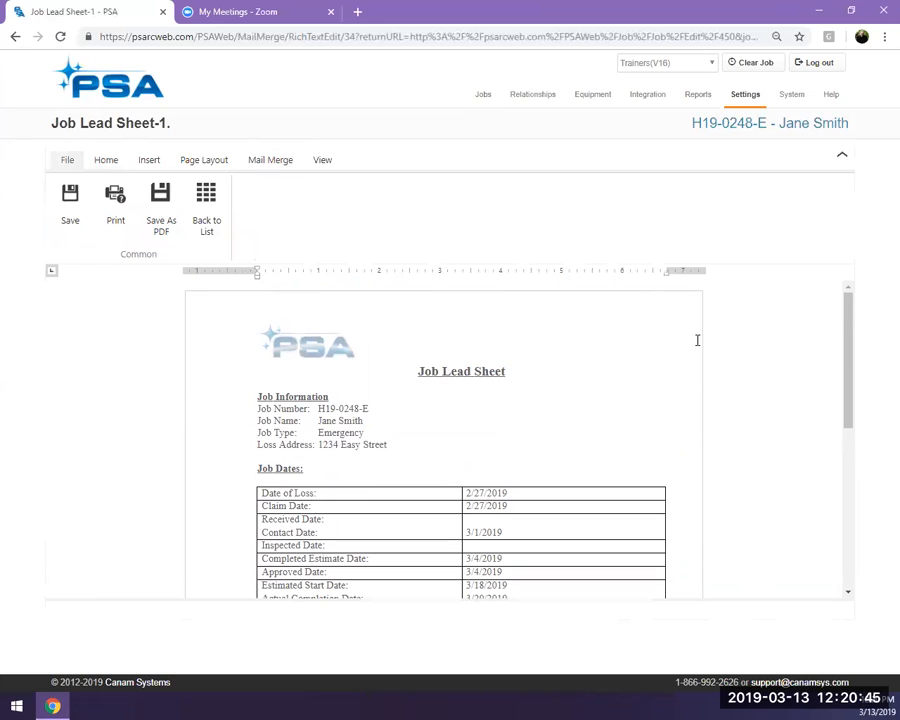
mouse_move(745, 94)
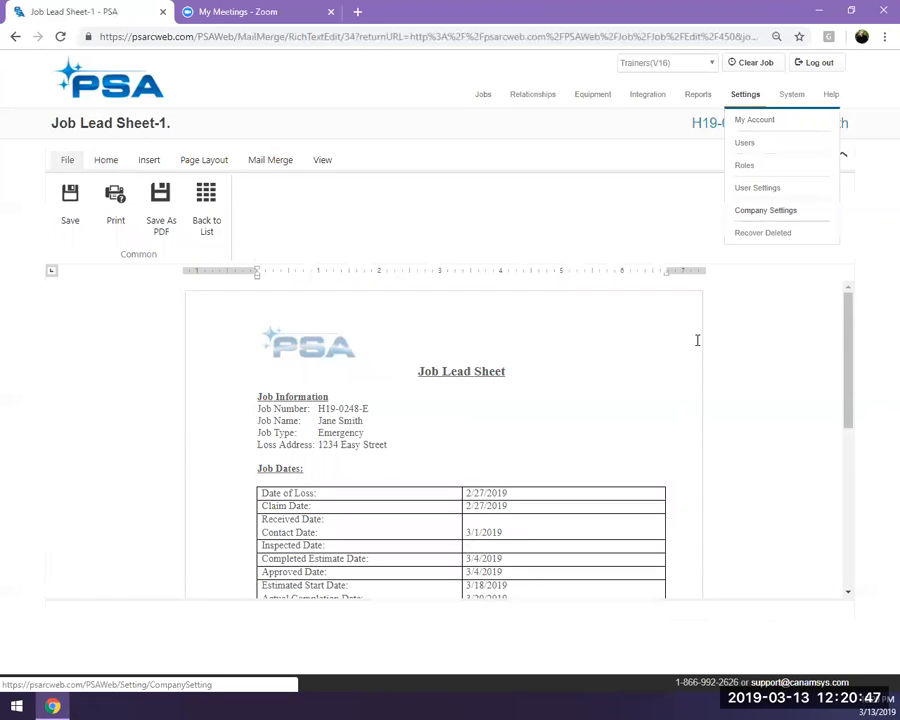
left_click(765, 210)
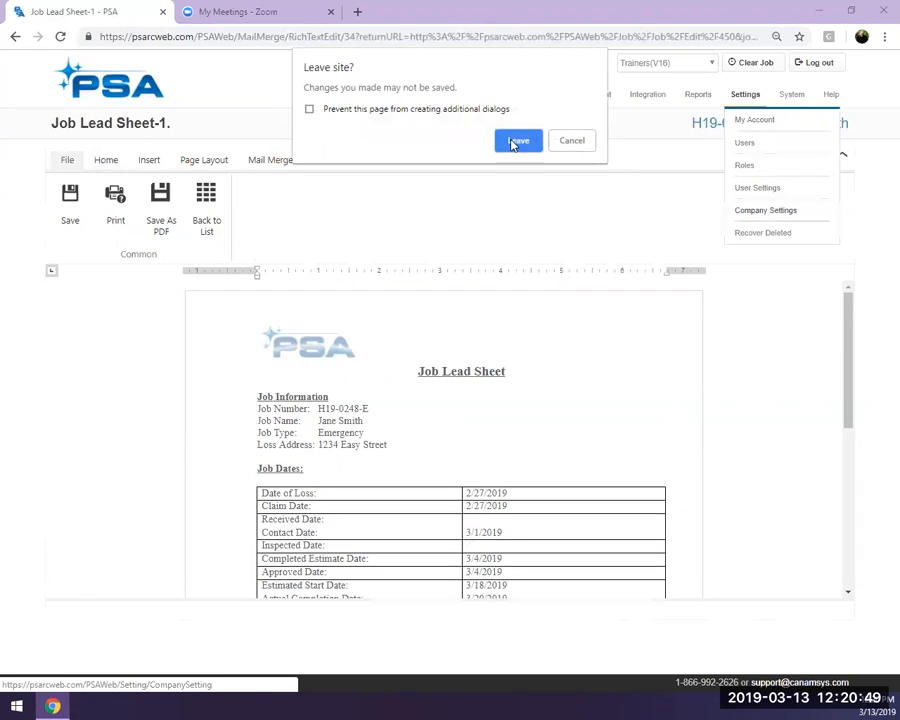
left_click(516, 141)
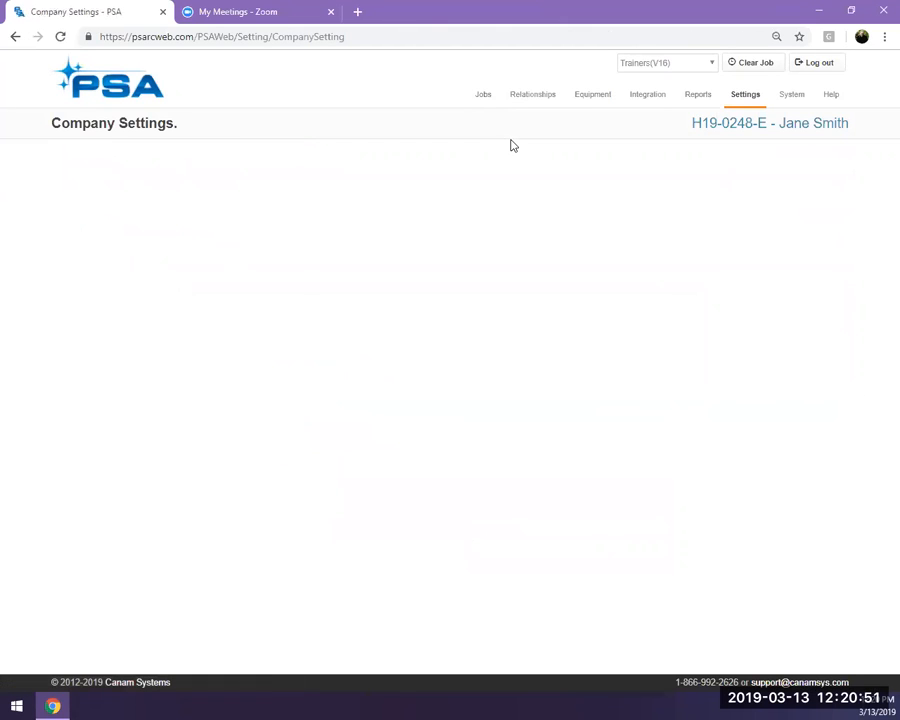
left_click(610, 442)
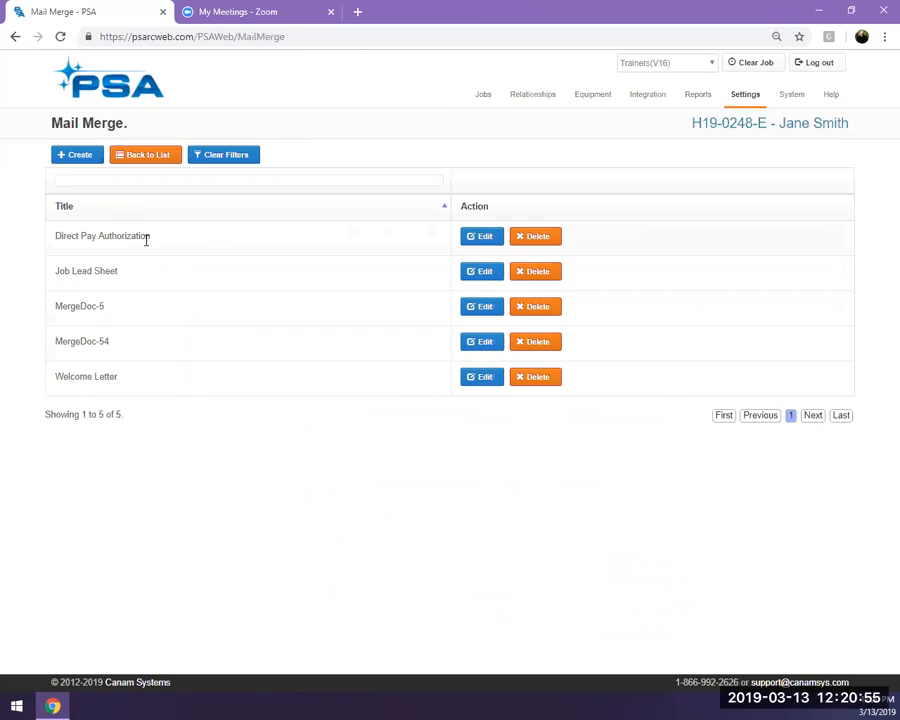
left_click(470, 238)
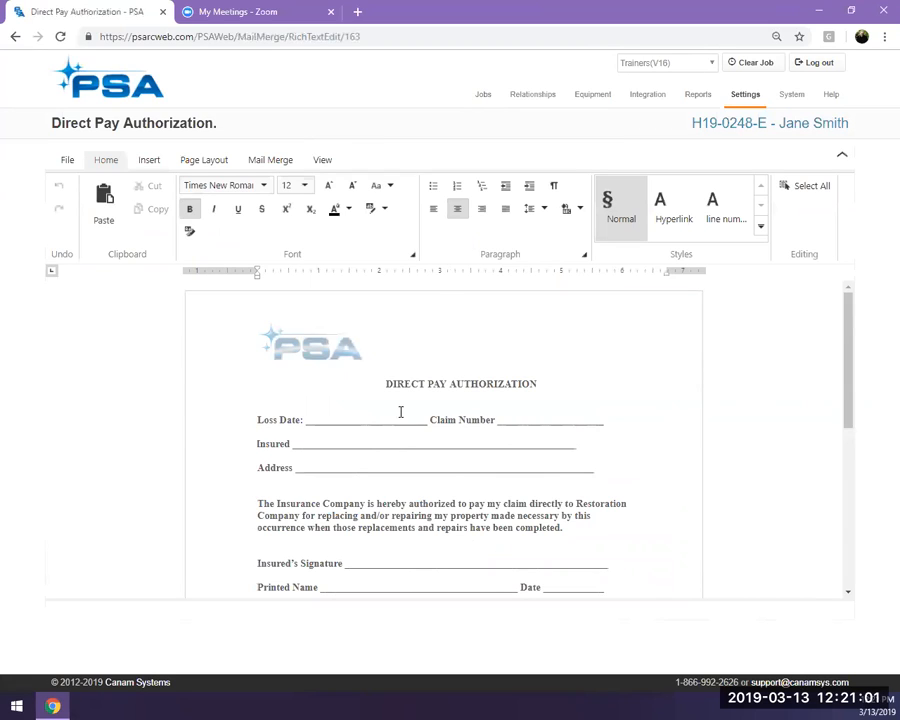
Locate the Loss Date, Claim Number, Insured and Address blanks in Direct Pay Authorization and display the merge field insertion commands
left_click(330, 418)
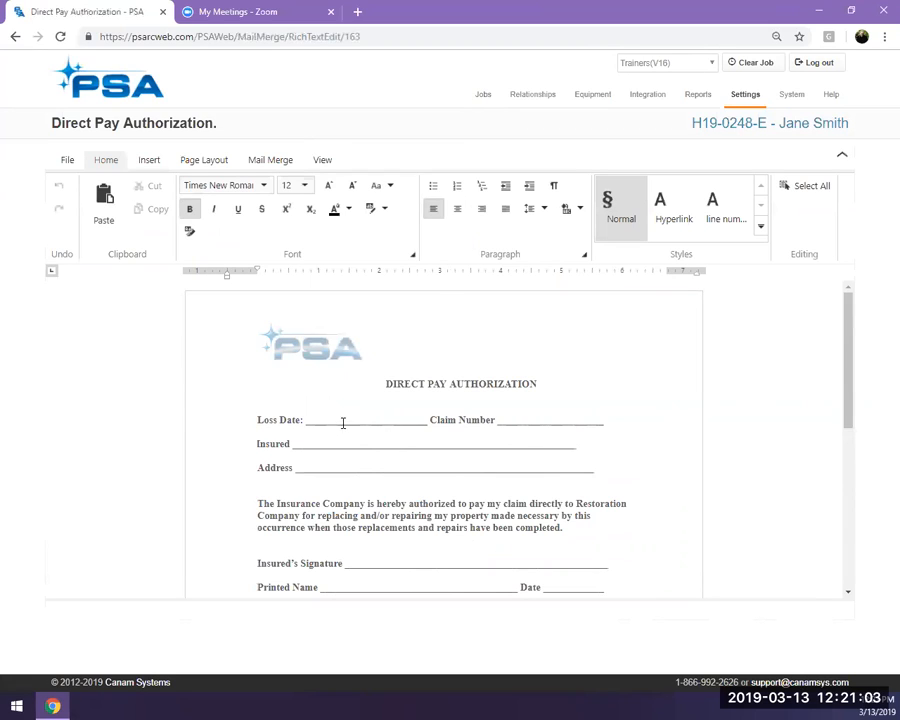
left_click(523, 420)
left_click(297, 443)
left_click(308, 469)
left_click(283, 160)
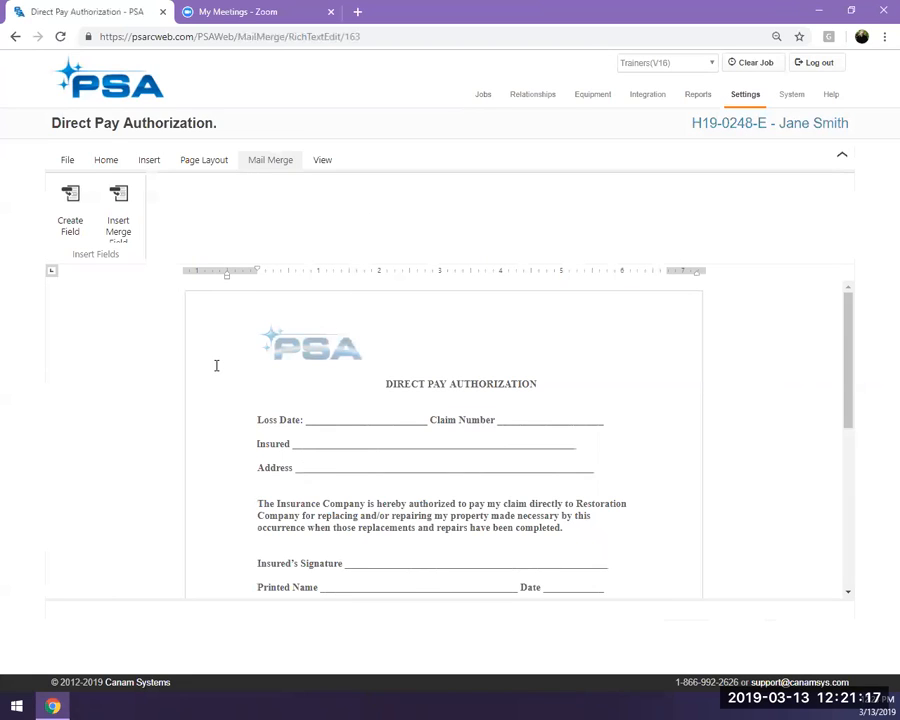
Leave the Direct Pay Authorization template and return to the jobs list
left_click(68, 163)
mouse_move(483, 94)
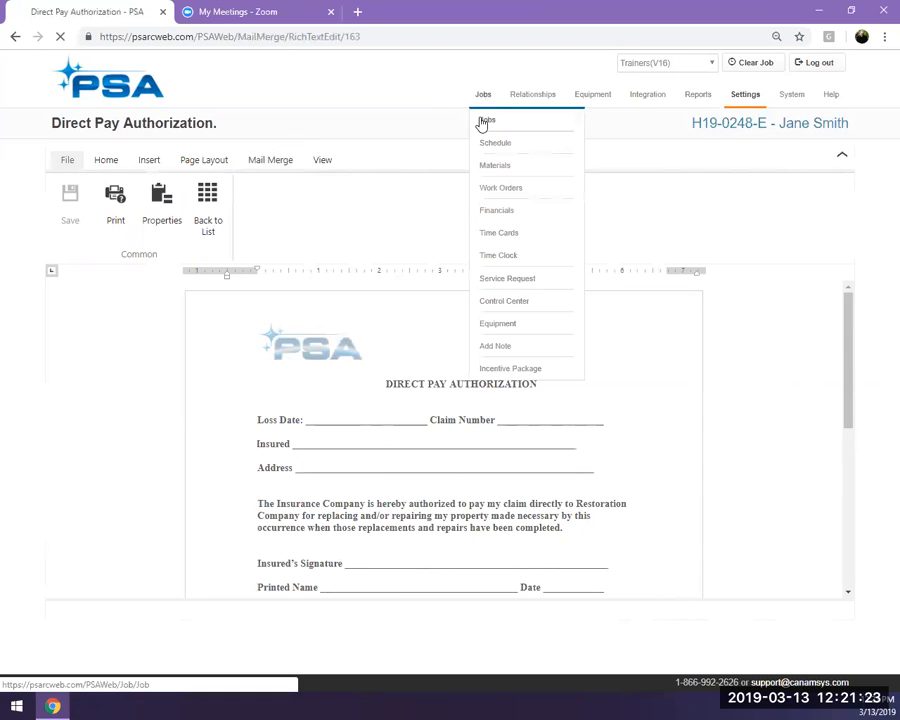
left_click(484, 121)
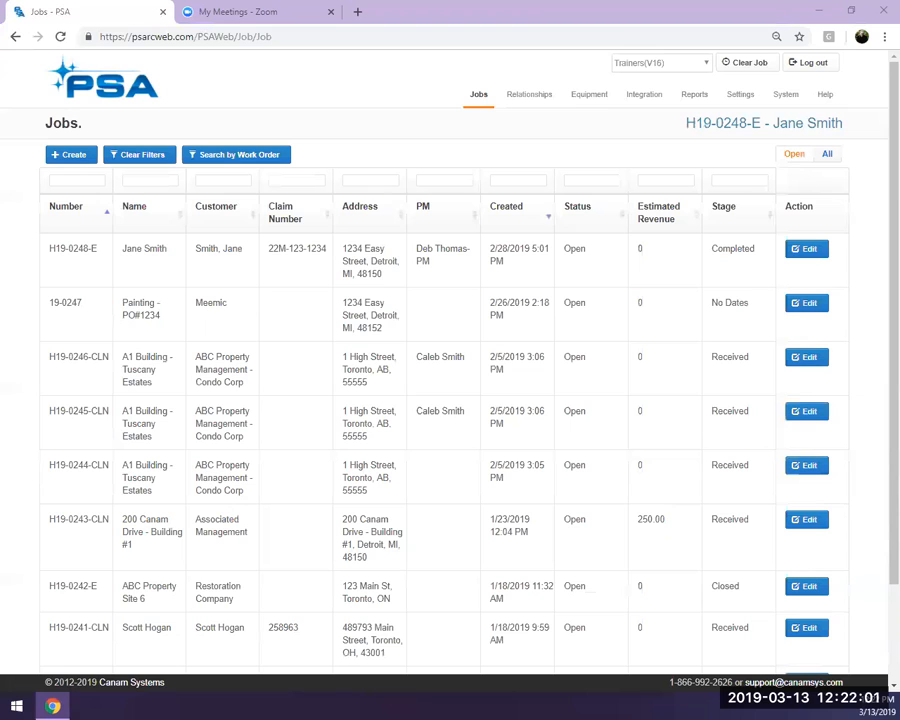
Open the Direct Pay Authorization template for editing from the company's mail merge settings and display its merge field commands
left_click(740, 94)
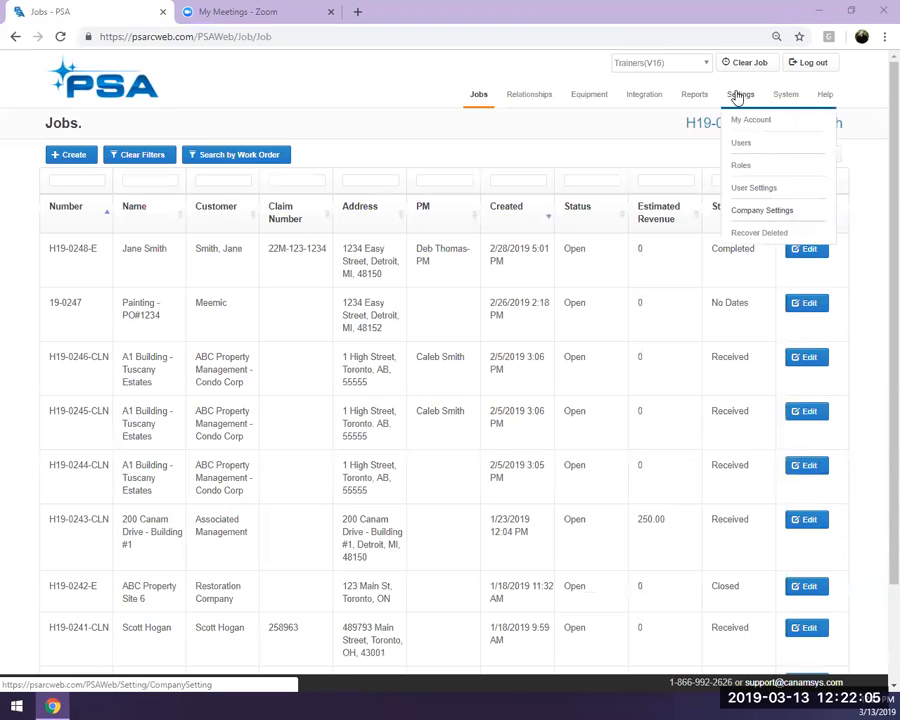
left_click(738, 95)
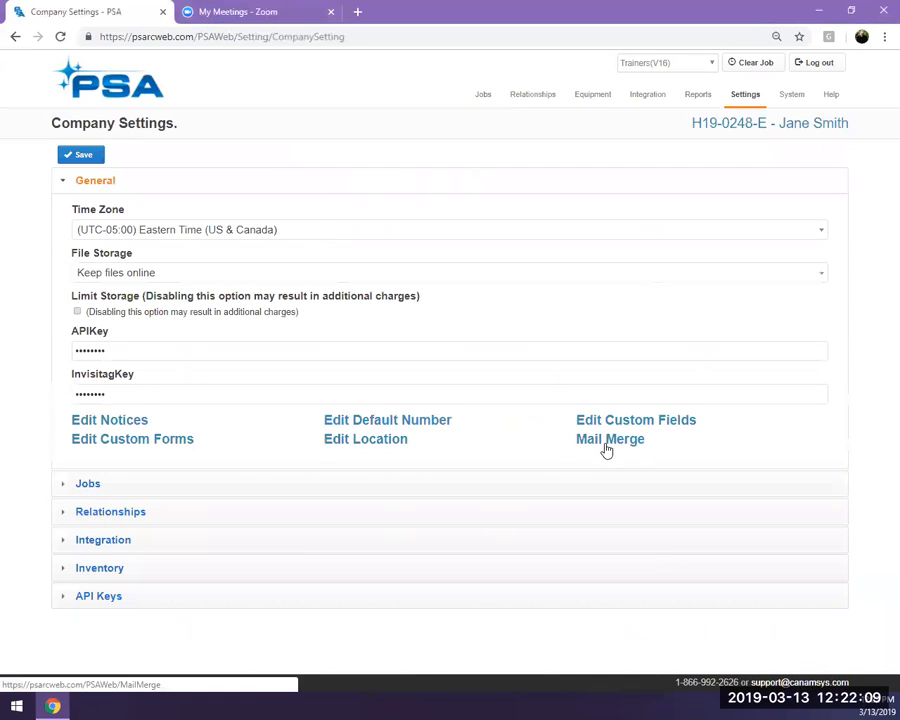
left_click(604, 446)
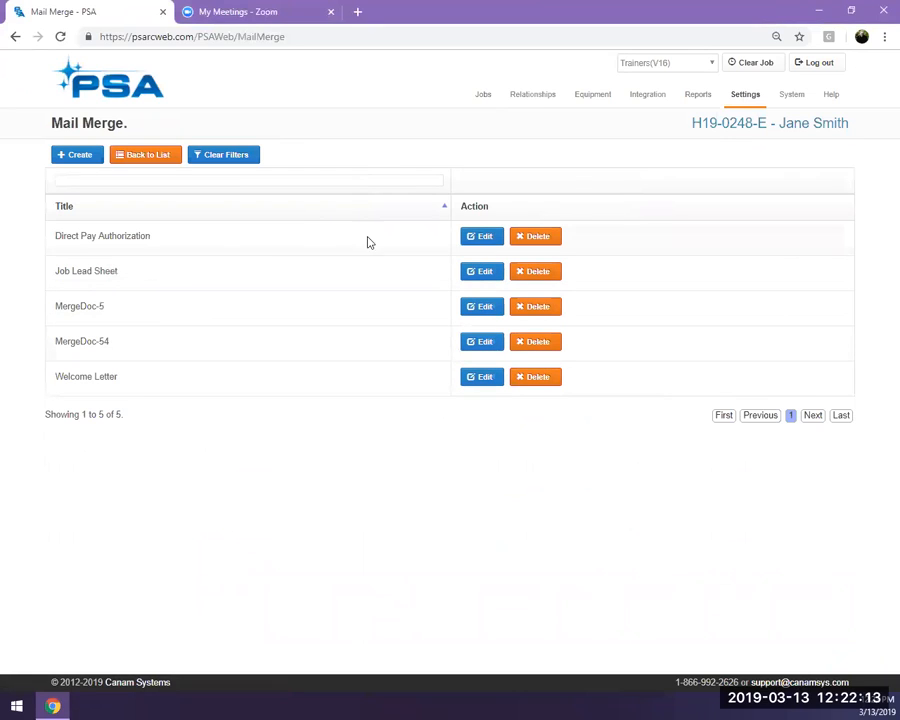
left_click(479, 241)
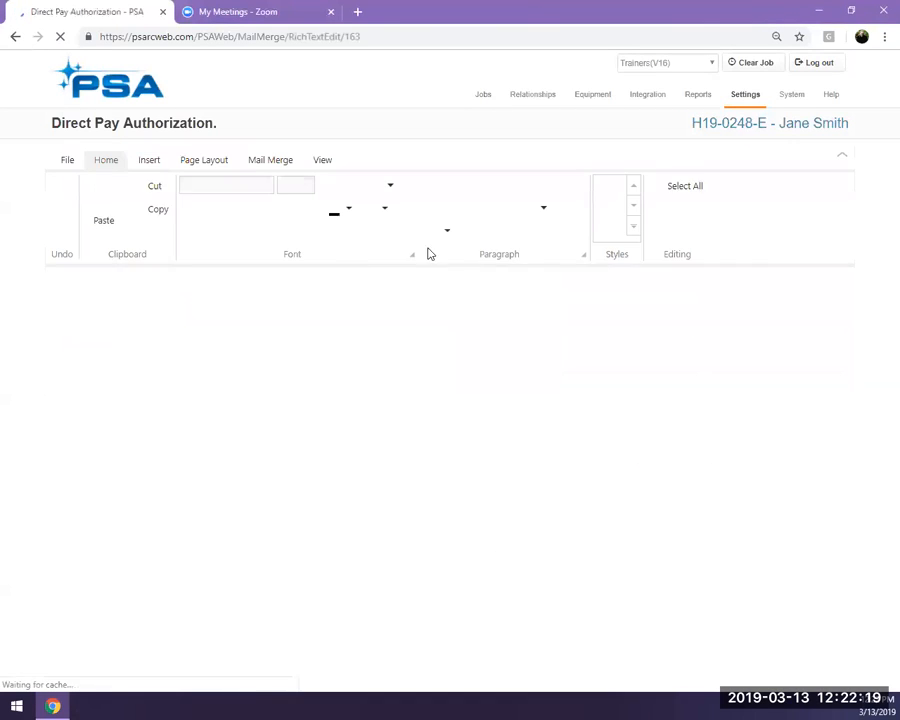
left_click(271, 159)
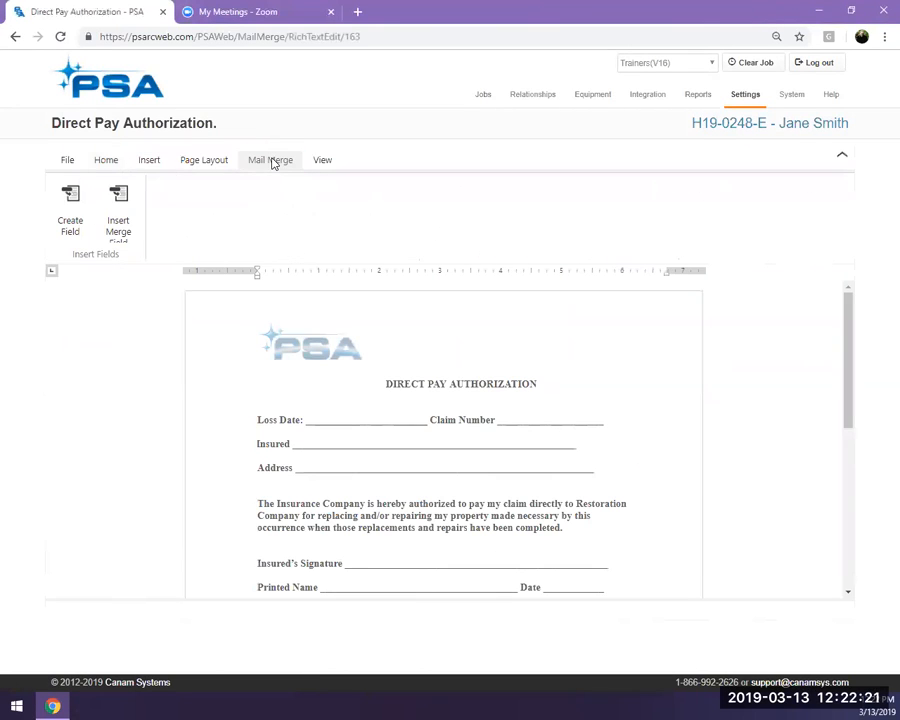
Open the list of insertable merge fields for Direct Pay Authorization and examine the building, claim and date fields
left_click(117, 226)
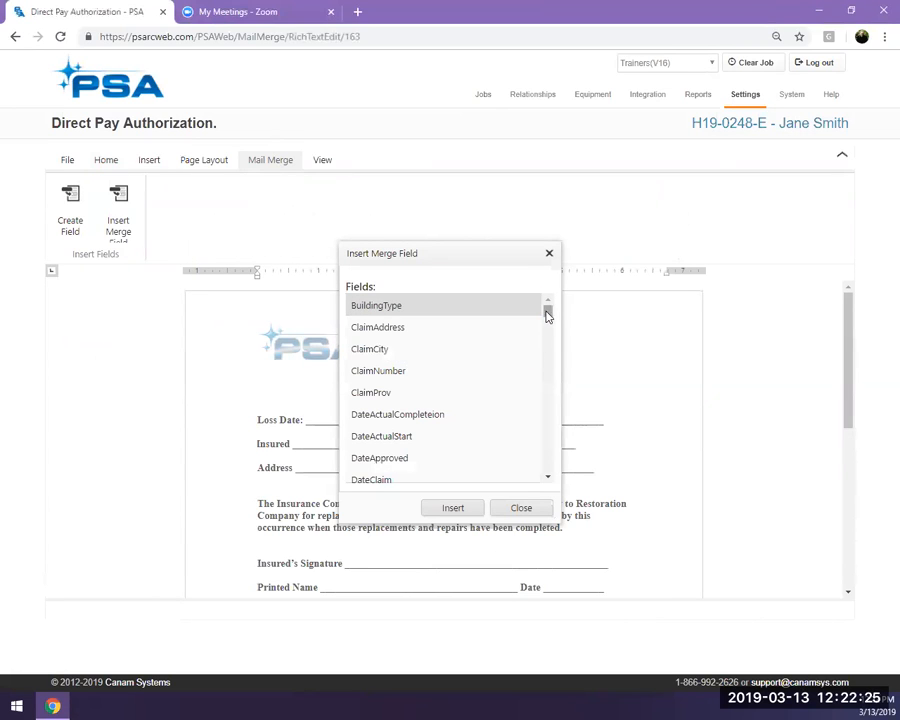
left_click(548, 313)
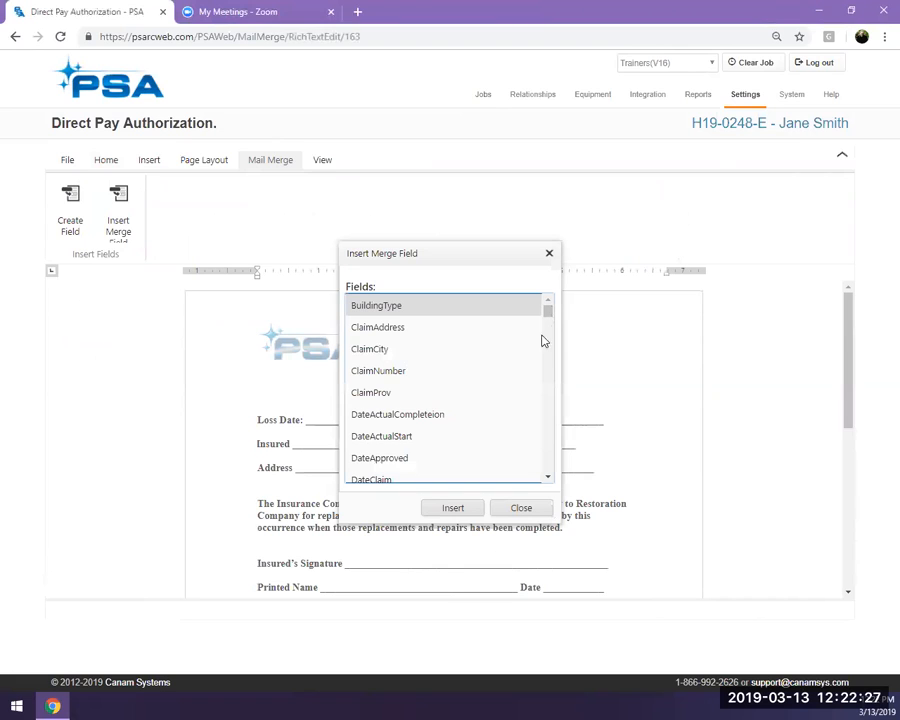
left_click(547, 479)
left_click(547, 479)
left_click(547, 479)
left_click(547, 479)
left_click(547, 479)
left_click(547, 479)
left_click(548, 479)
left_click(547, 479)
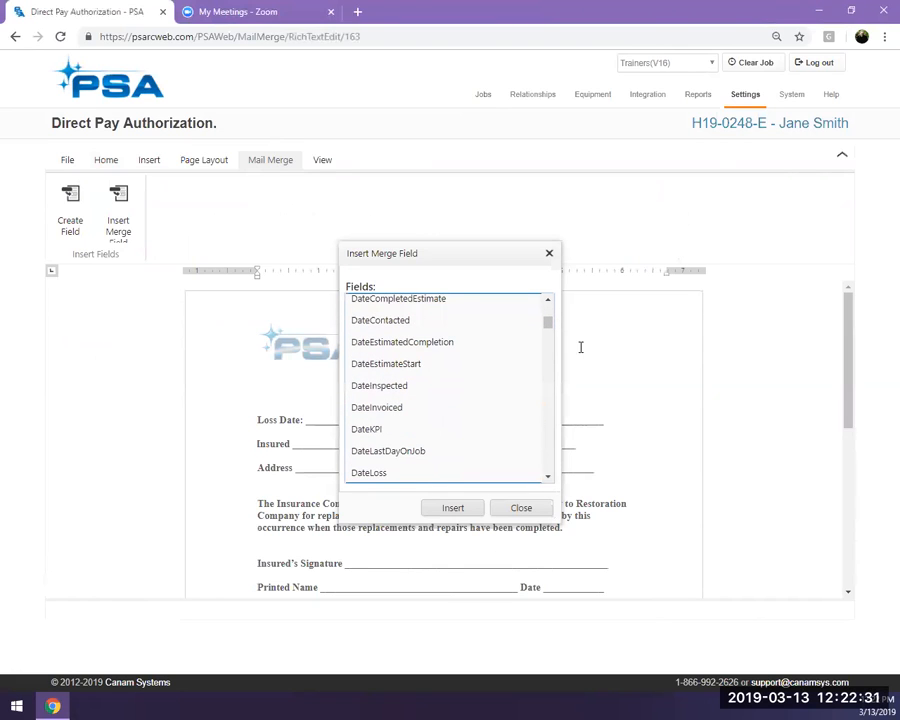
left_click(548, 302)
left_click(548, 302)
left_click(548, 302)
left_click(548, 302)
left_click(548, 302)
left_click(548, 302)
left_click(548, 302)
left_click(548, 302)
left_click(548, 302)
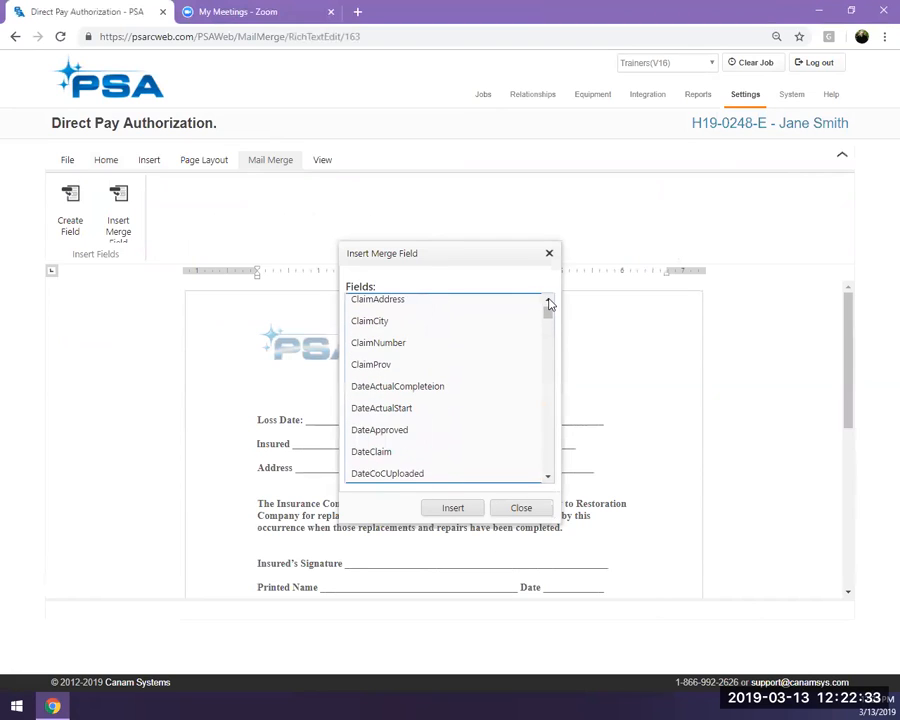
left_click(548, 302)
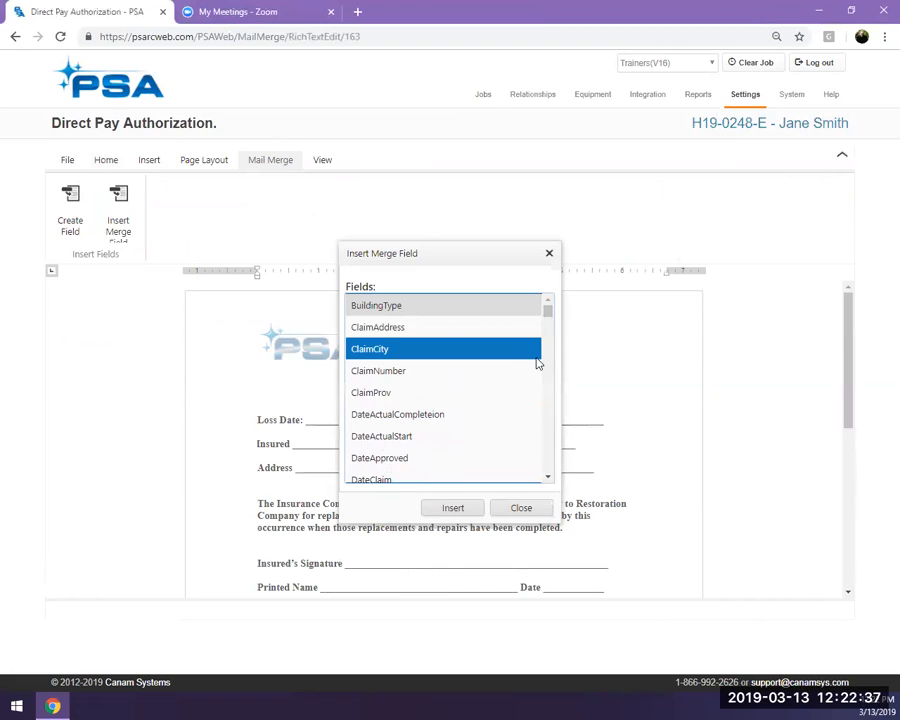
Examine the job, job customer, loss and policy fields in the merge field list
left_click(548, 478)
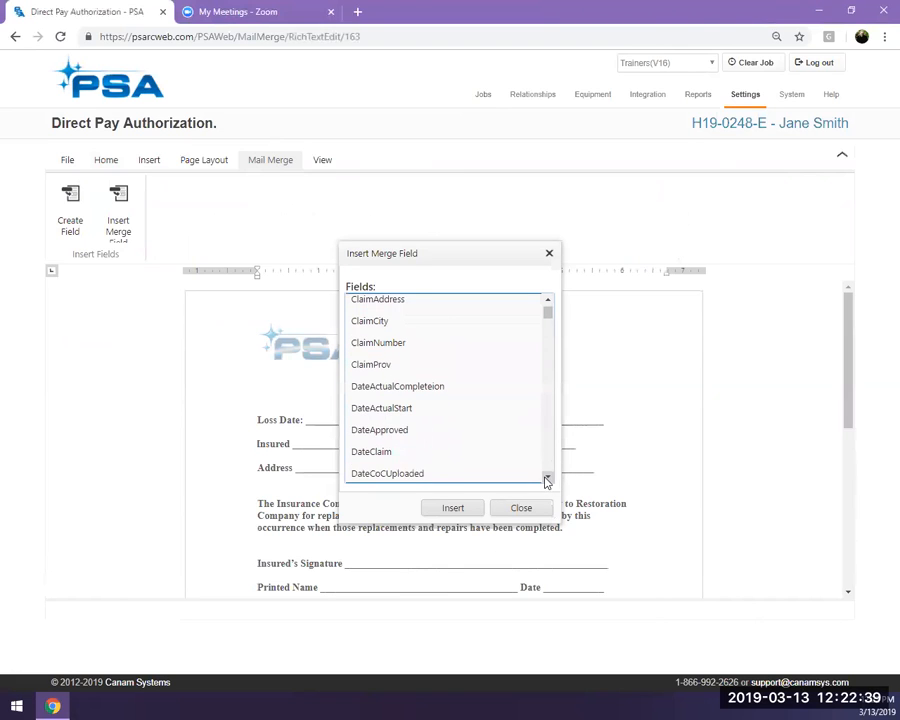
left_click(548, 479)
left_click(548, 479)
left_click(548, 479)
left_click(548, 479)
left_click(548, 479)
left_click(548, 479)
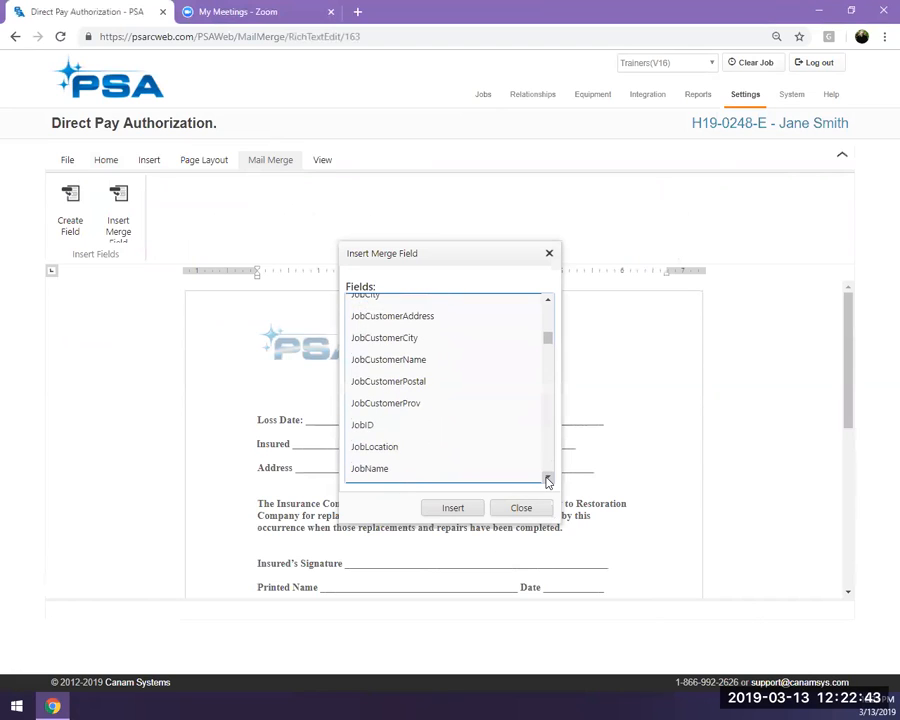
left_click(548, 479)
left_click(548, 479)
left_click(548, 479)
left_click(548, 479)
left_click(548, 479)
left_click(548, 479)
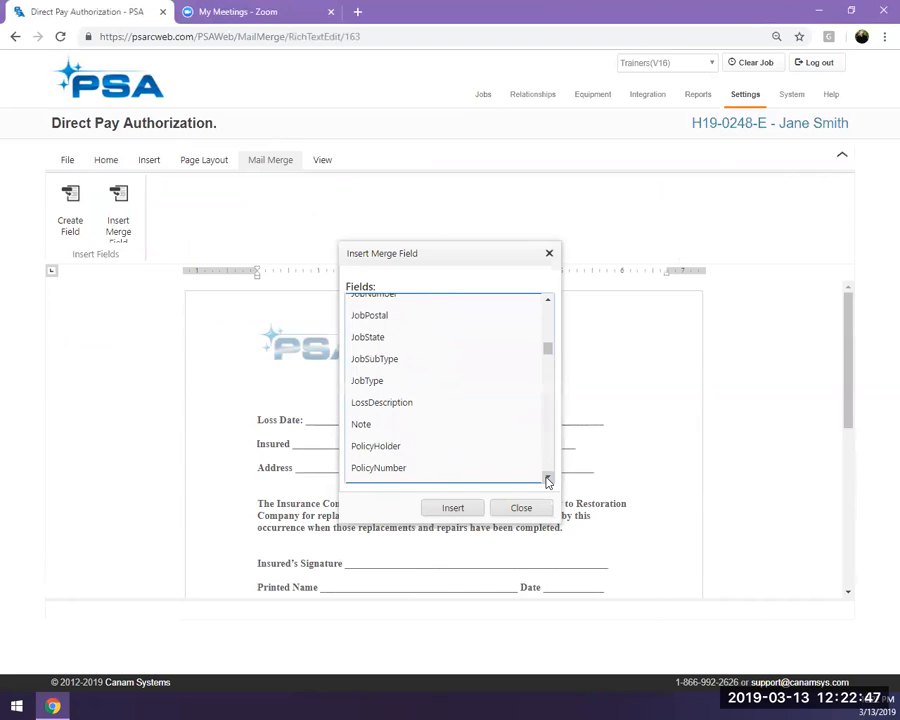
Examine the referral source and RolePosition10 contact fields, and close the merge field list without inserting any
left_click(548, 479)
left_click(548, 479)
left_click(548, 479)
left_click(548, 479)
left_click(548, 479)
left_click(548, 479)
left_click(548, 480)
left_click(548, 480)
left_click(548, 480)
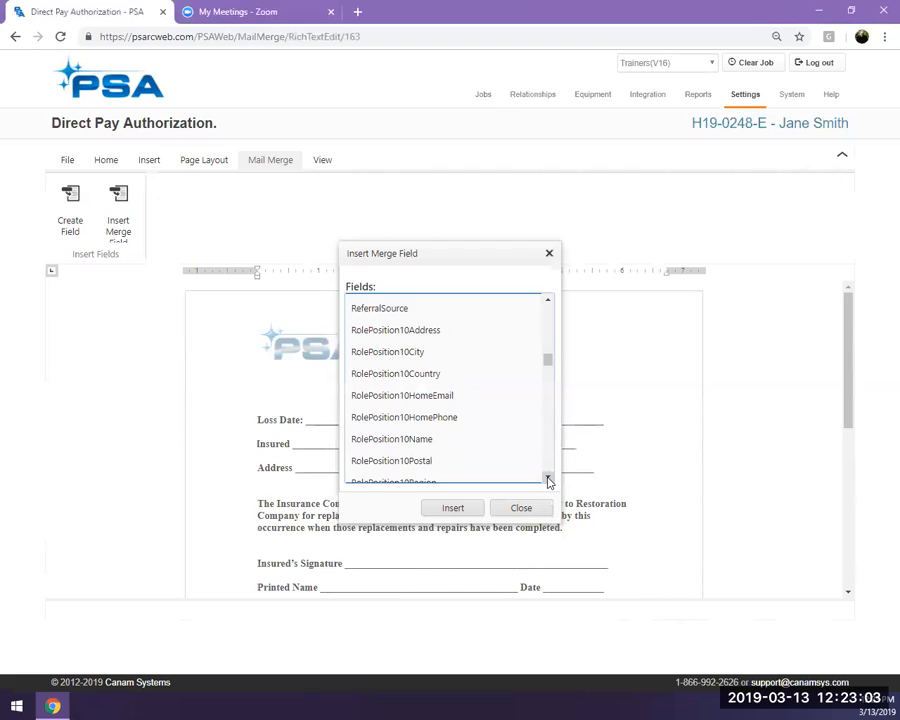
left_click(548, 481)
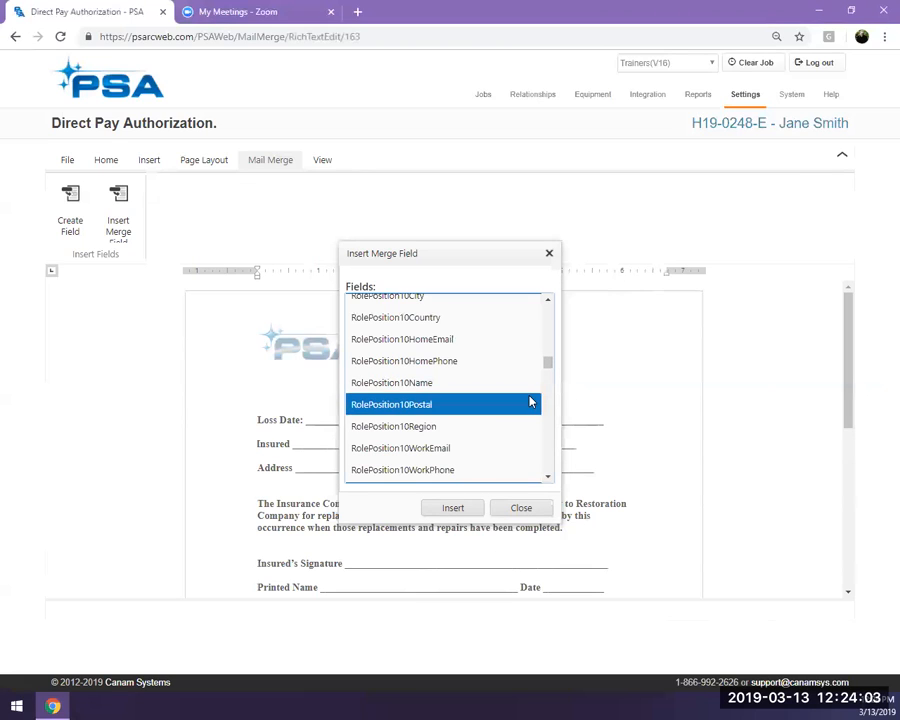
left_click(508, 403)
left_click(519, 507)
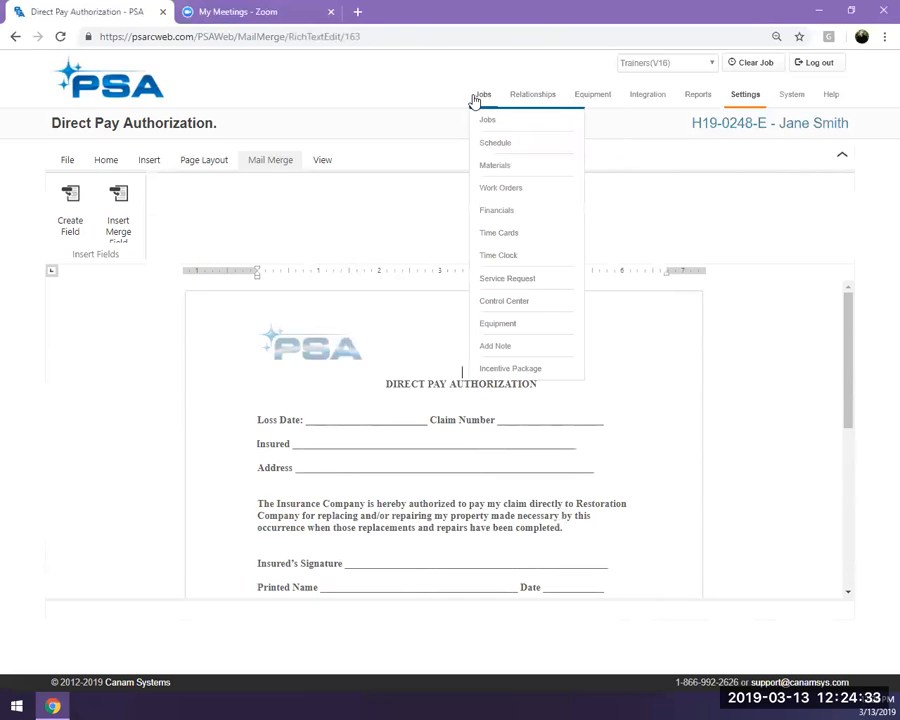
Open Welcome Letter-3 from the merge documents attached to the newest job in the jobs list
left_click(484, 120)
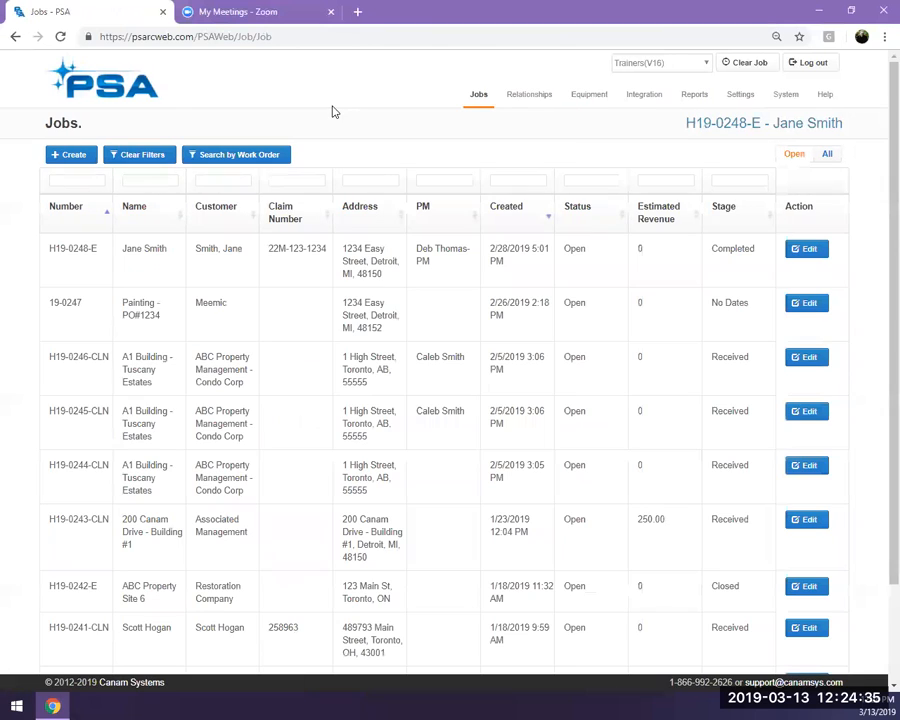
left_click(634, 264)
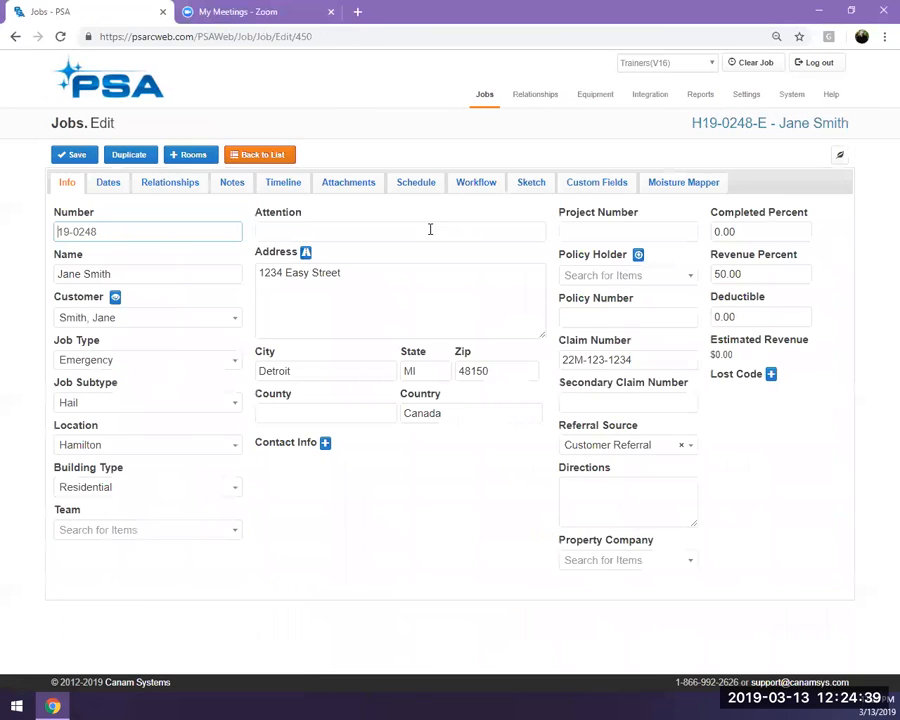
left_click(350, 186)
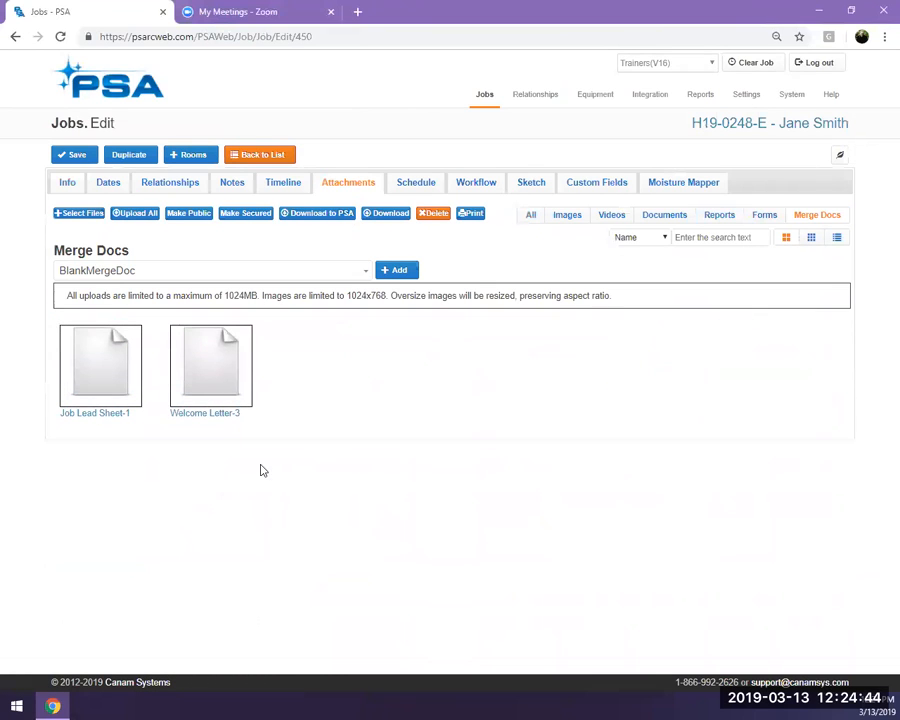
left_click(220, 414)
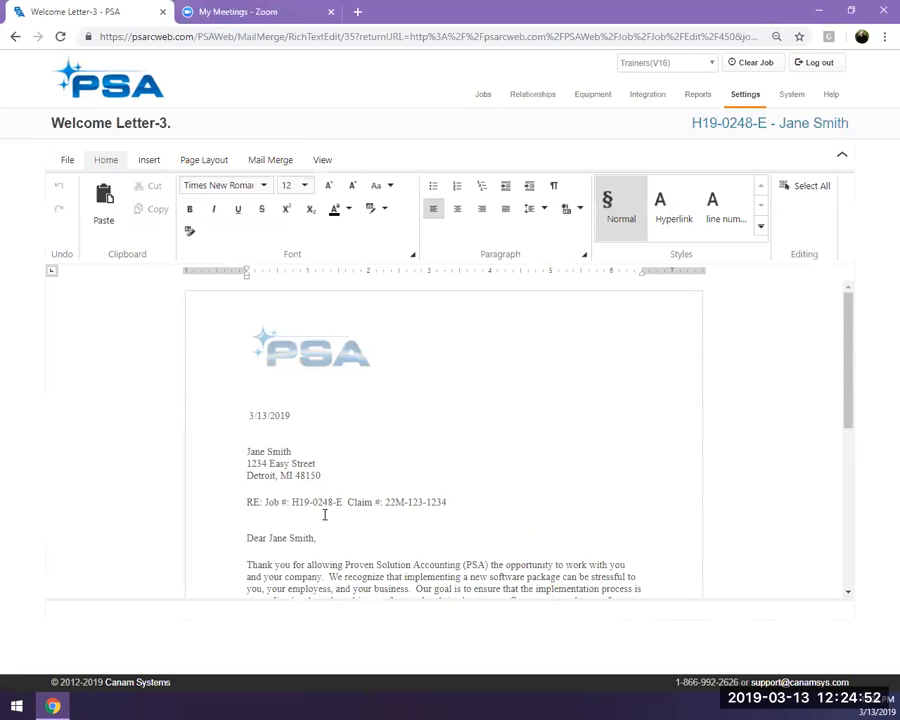
Compare the merged data with the merge field codes in Welcome Letter-3, finishing with the merged data displayed
left_click(270, 160)
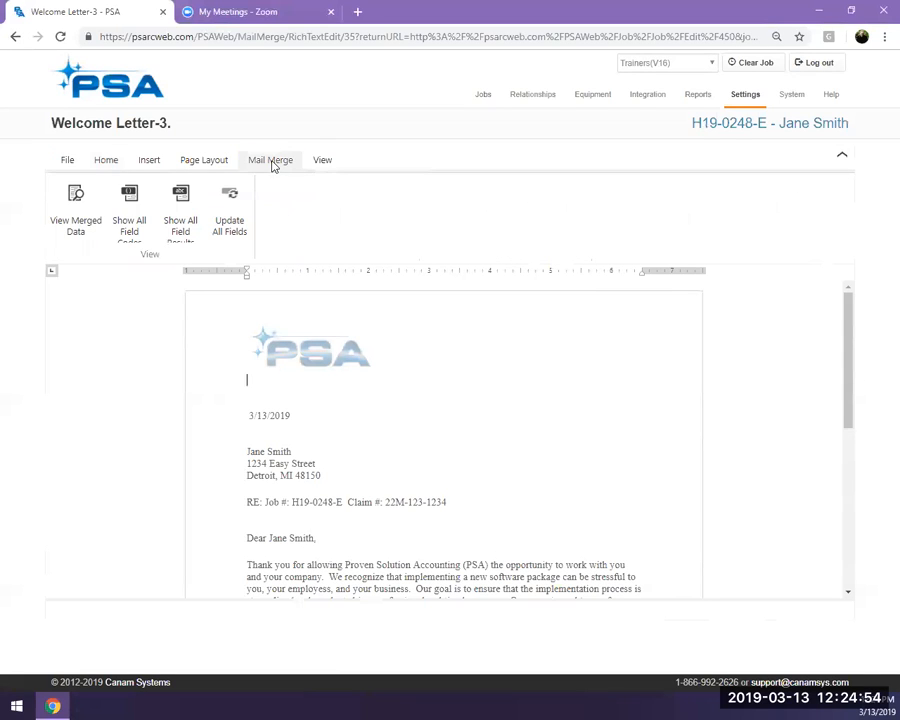
left_click(80, 212)
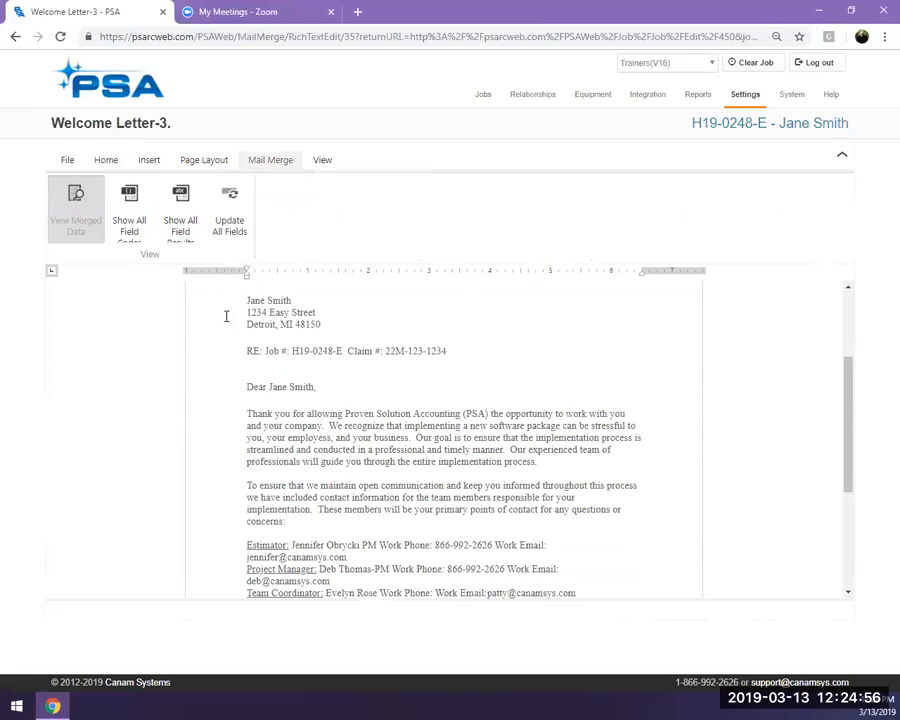
left_click(130, 222)
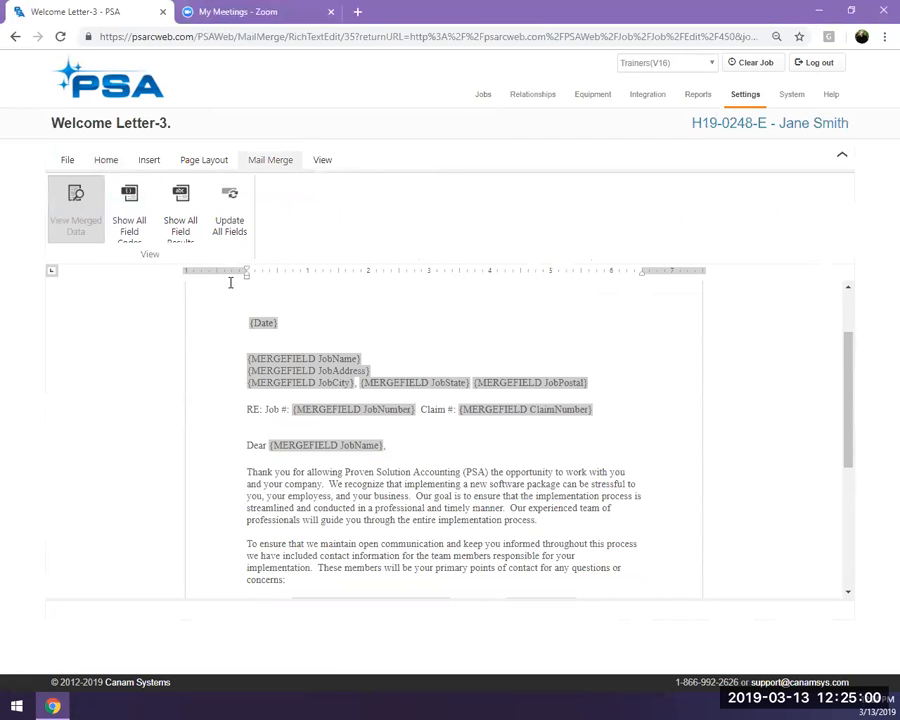
left_click(90, 228)
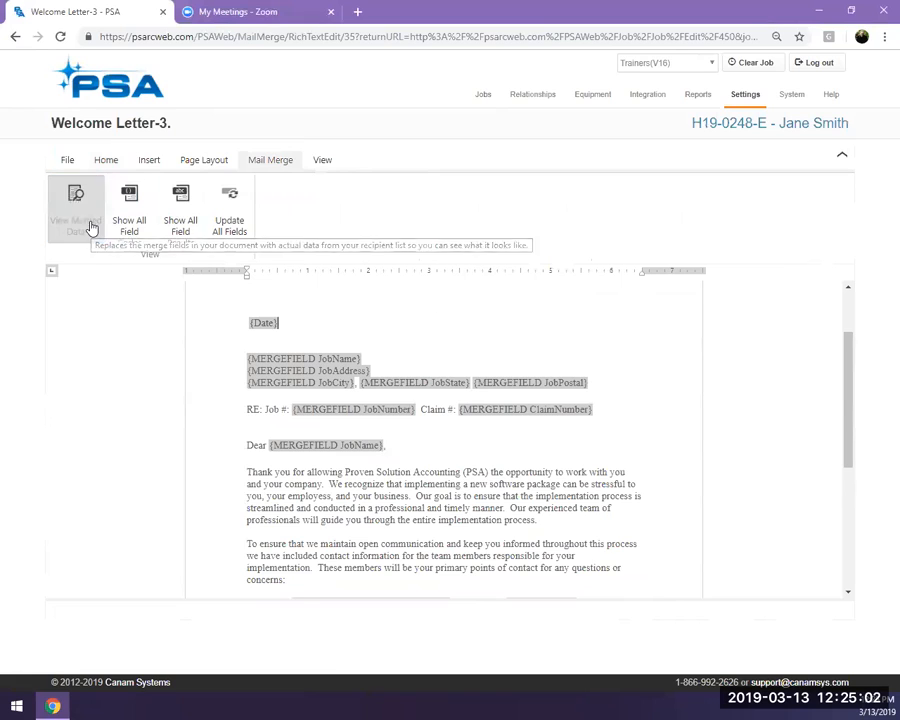
left_click(90, 228)
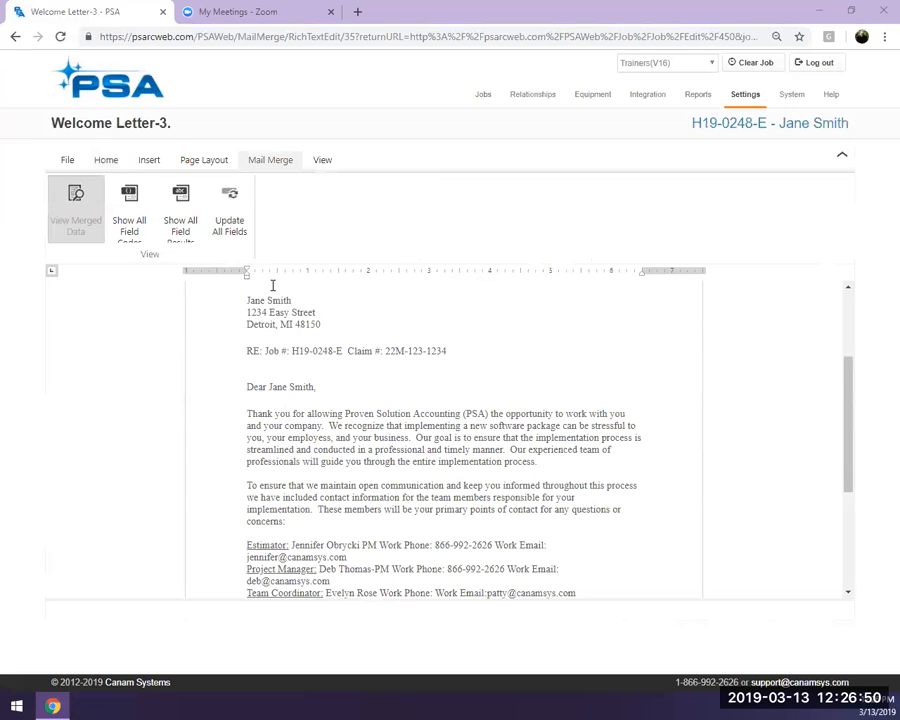
Open the header of Welcome Letter-3, view the inline picture source options, and leave the header without inserting an image
left_click(148, 159)
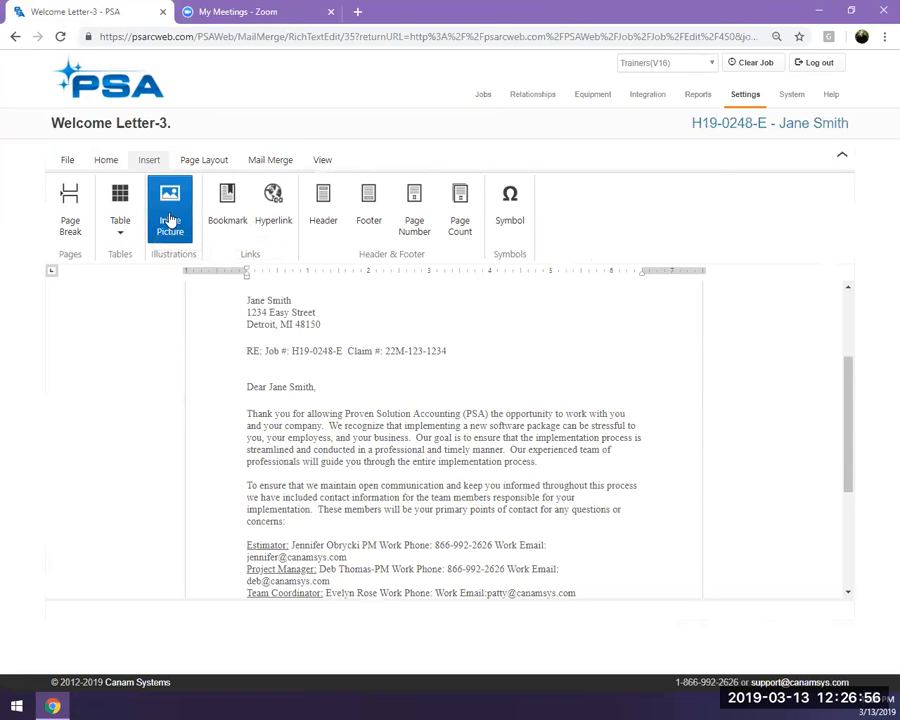
scroll(433, 384, "up", 3)
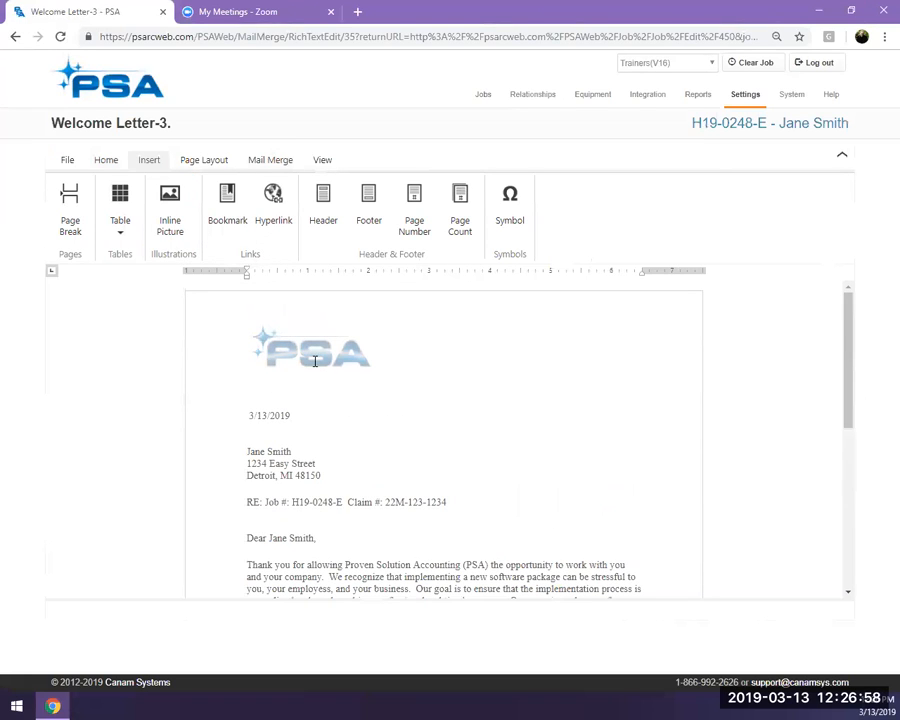
double_click(411, 350)
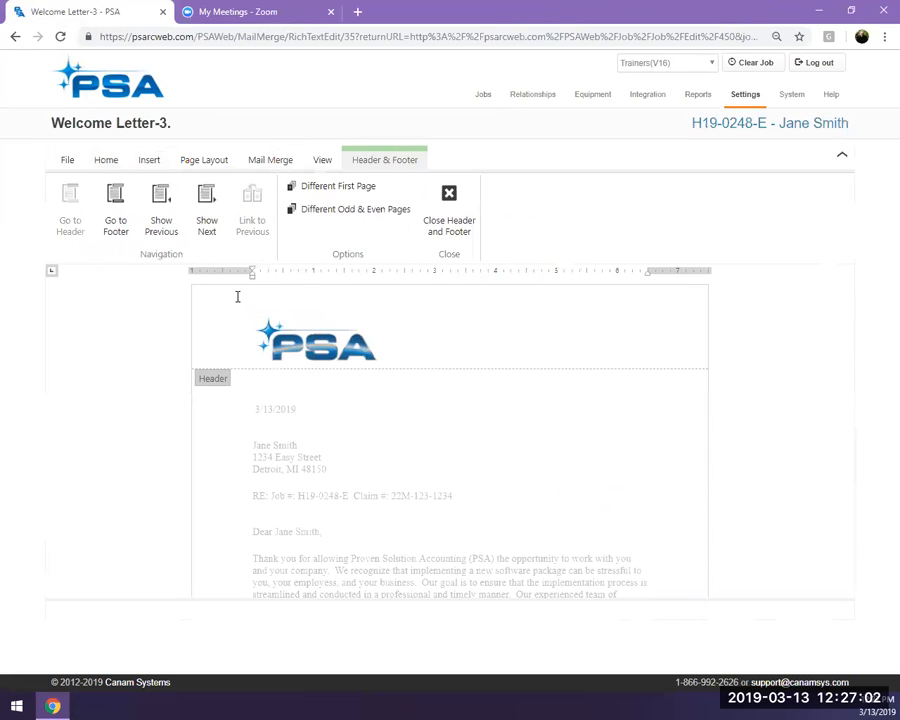
left_click(148, 168)
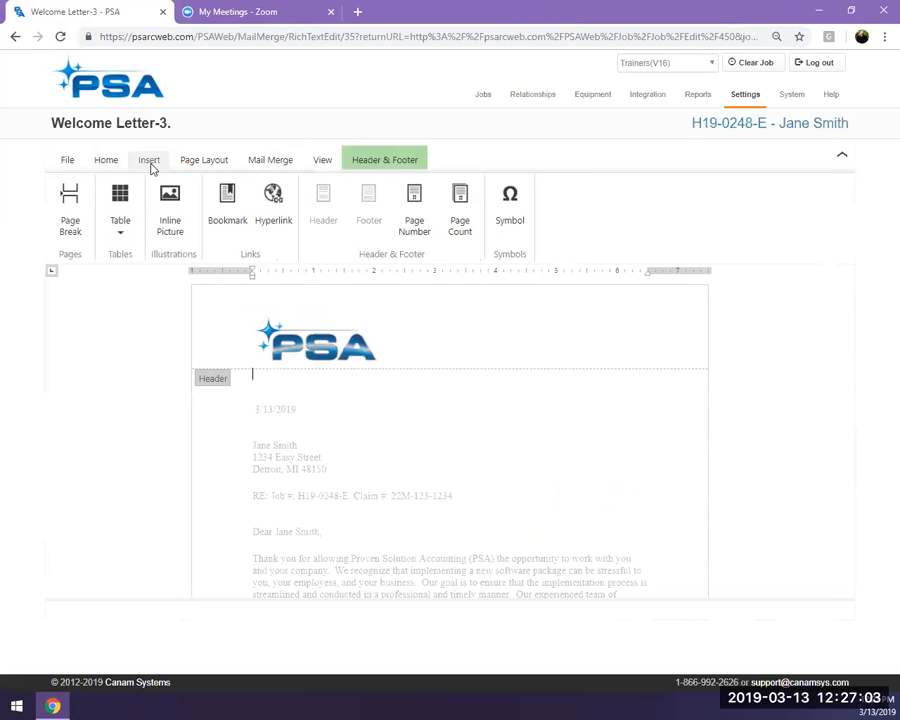
left_click(172, 218)
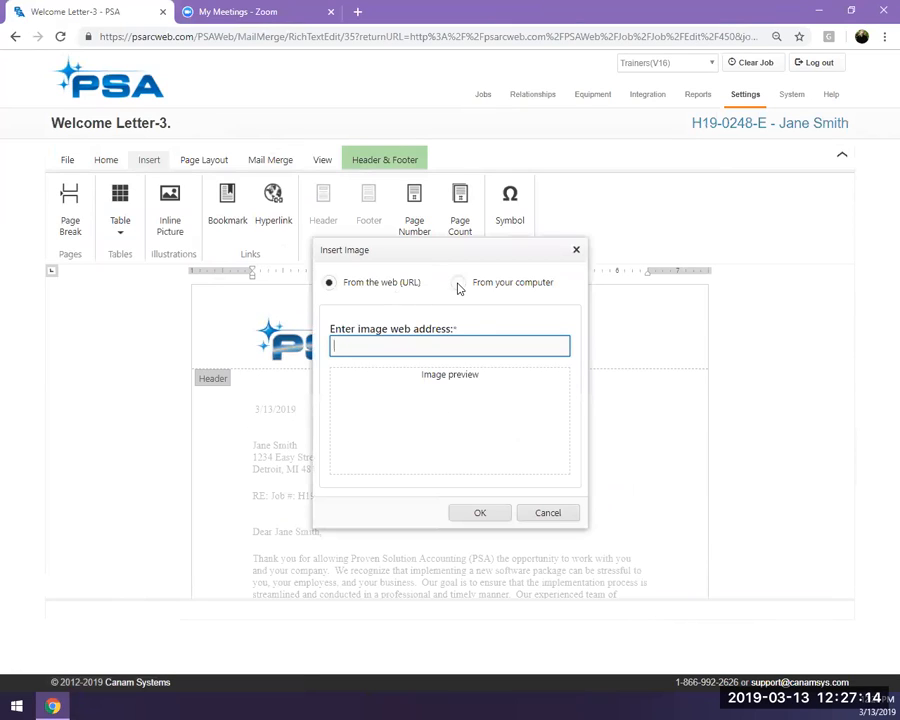
left_click(548, 513)
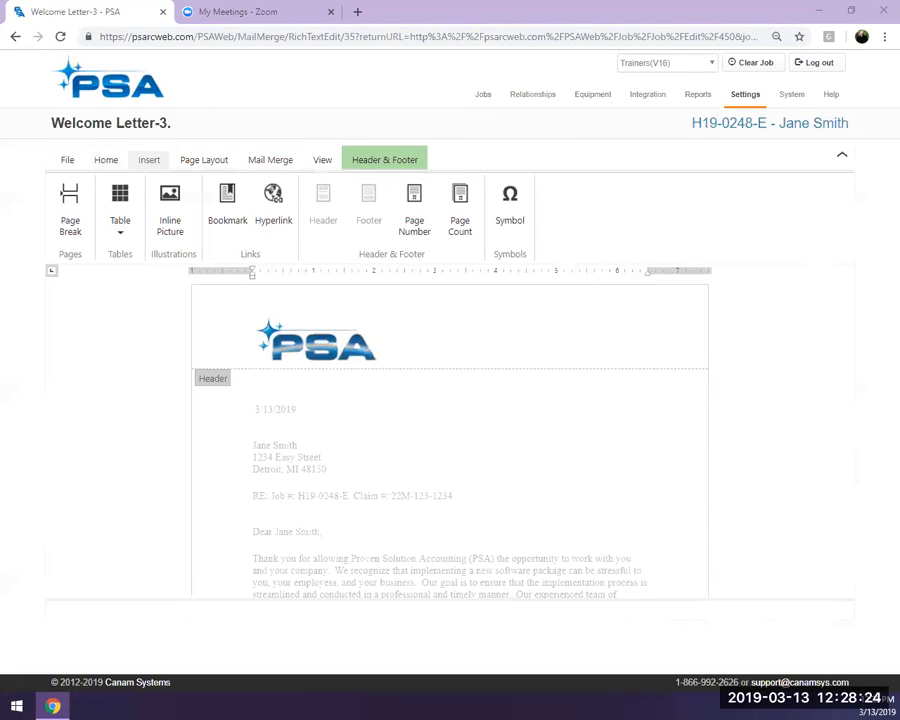
left_click(422, 464)
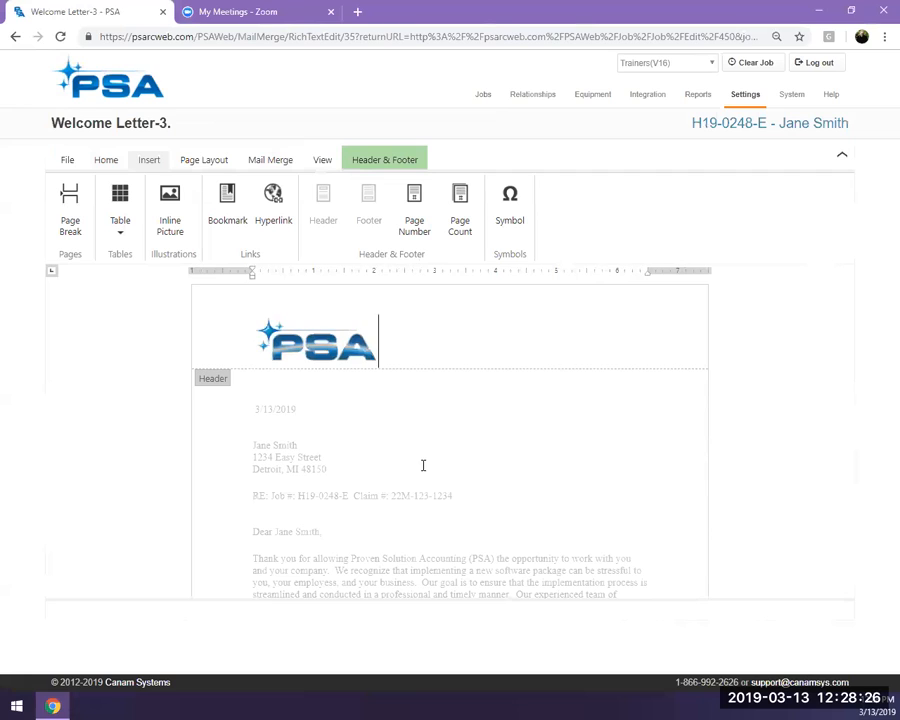
left_click(290, 447)
double_click(381, 426)
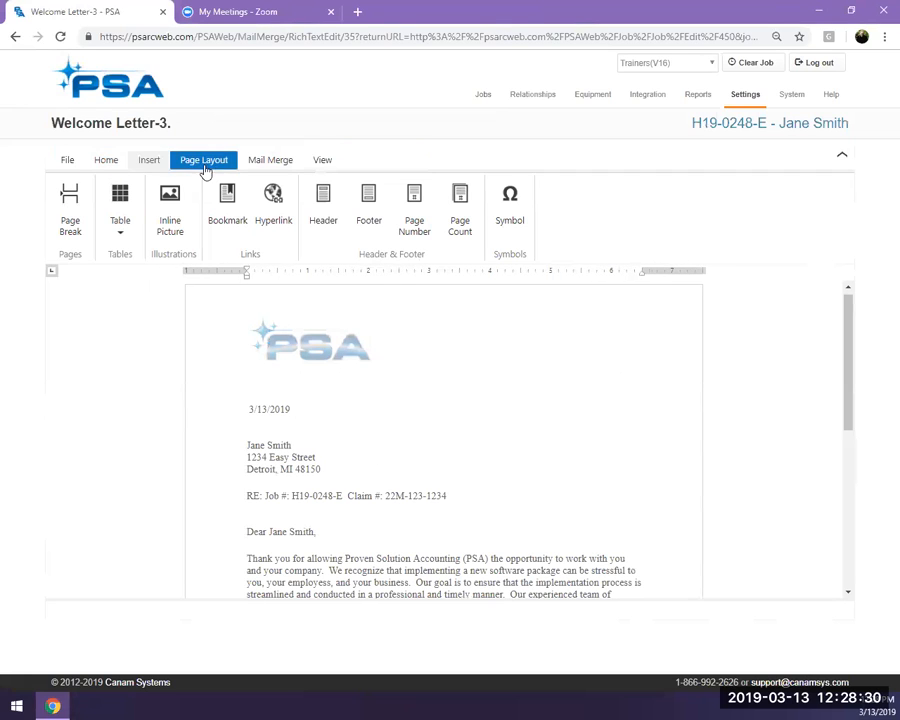
left_click(118, 162)
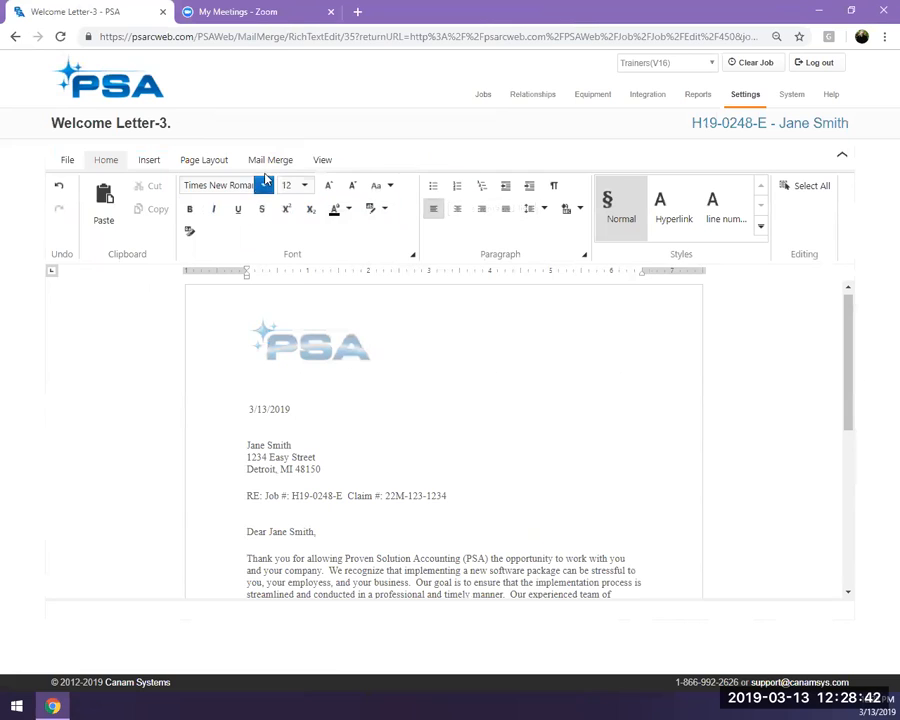
left_click(161, 163)
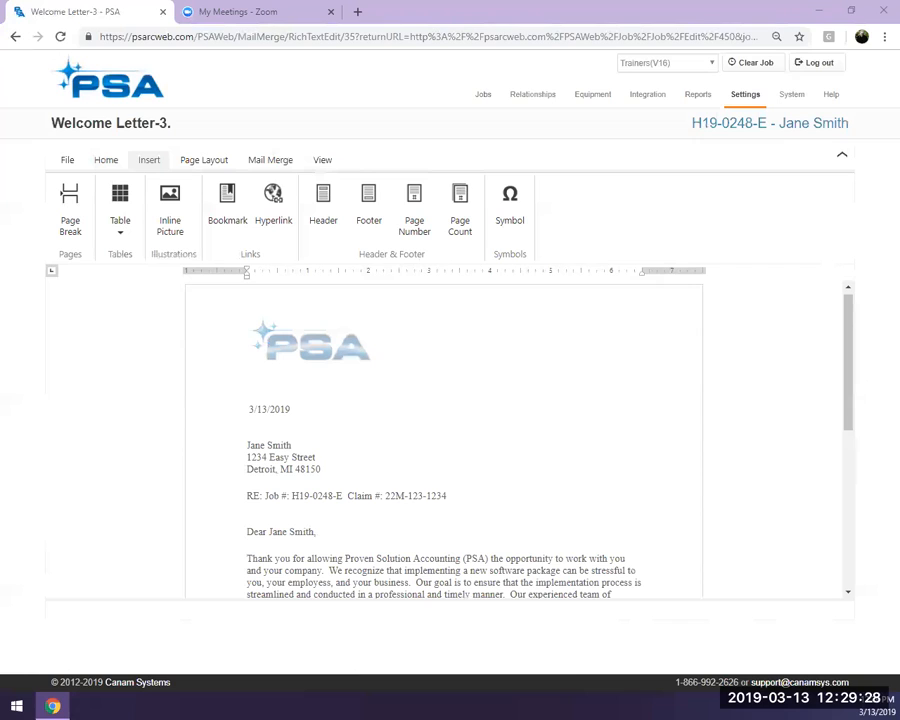
left_click(75, 164)
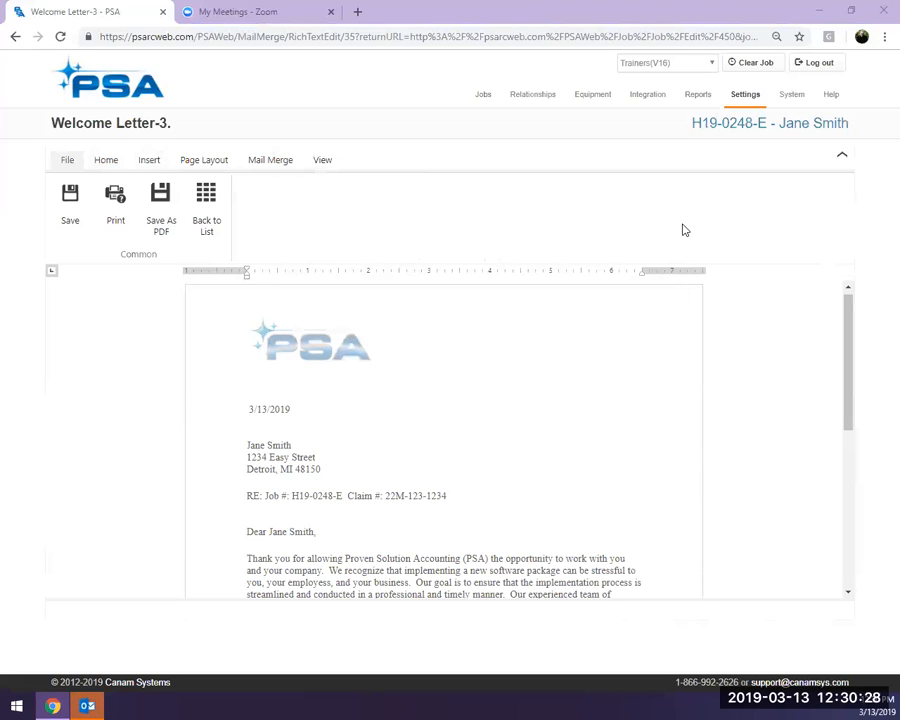
Open the Direct Pay Authorization template for editing from the mail merge list in the company settings
mouse_move(745, 95)
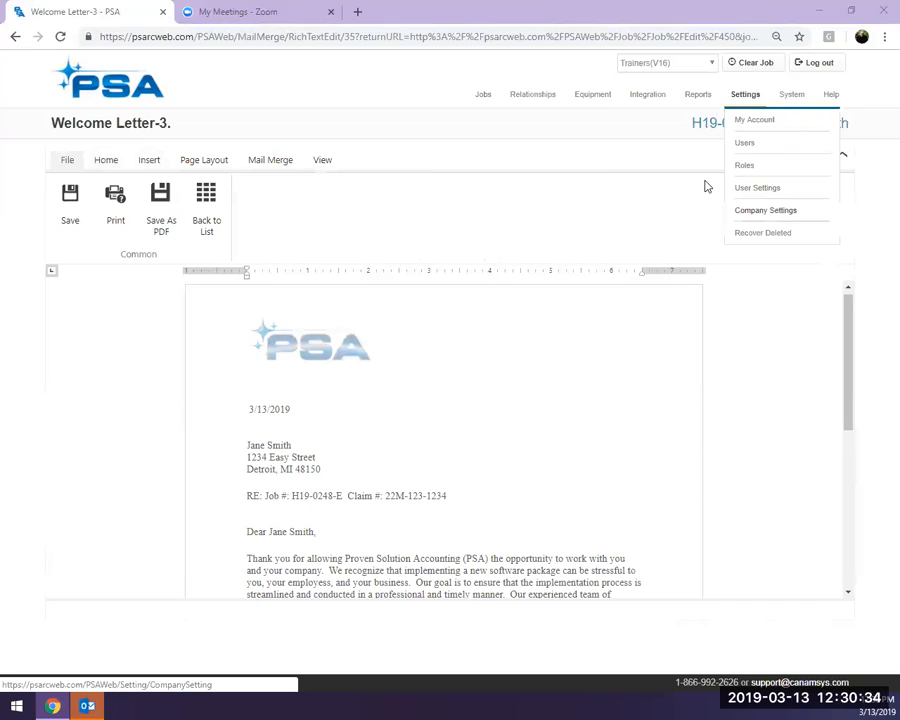
left_click(705, 185)
left_click(518, 141)
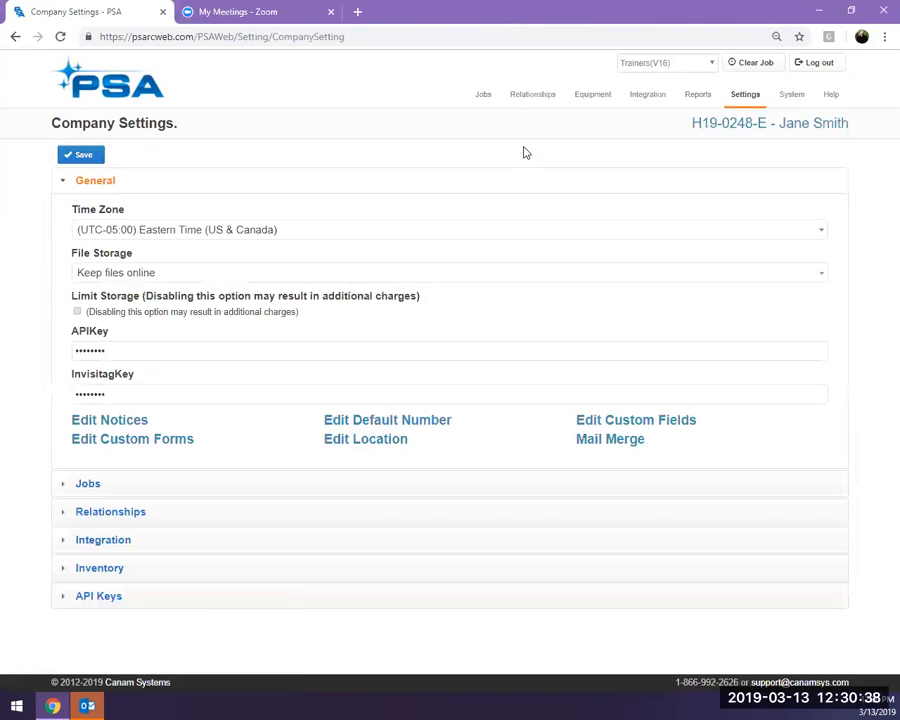
left_click(607, 444)
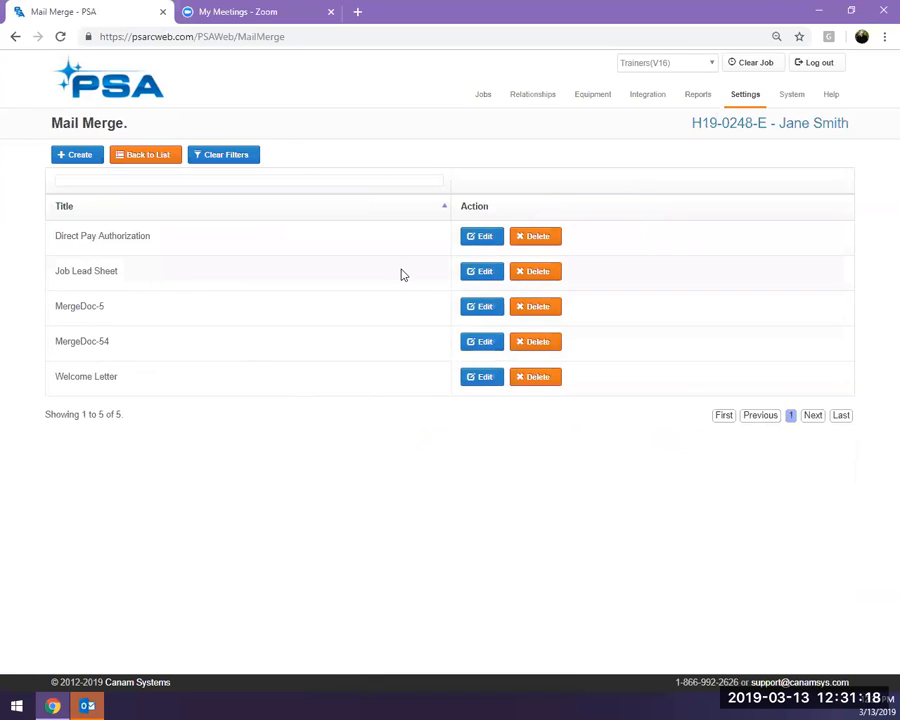
left_click(472, 245)
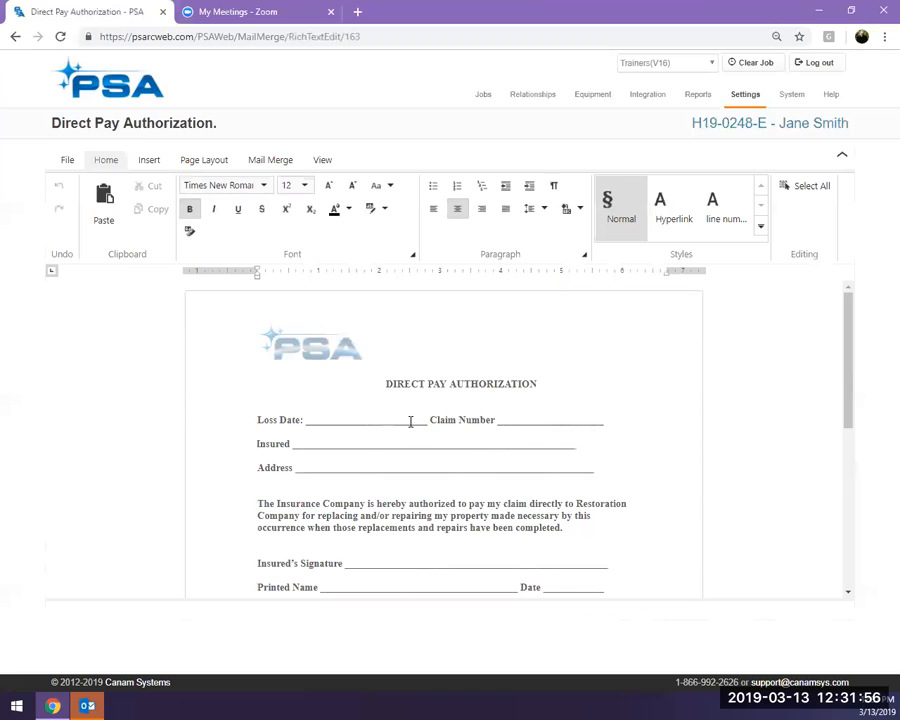
View the properties of the Direct Pay Authorization template and close them without saving
mouse_move(722, 95)
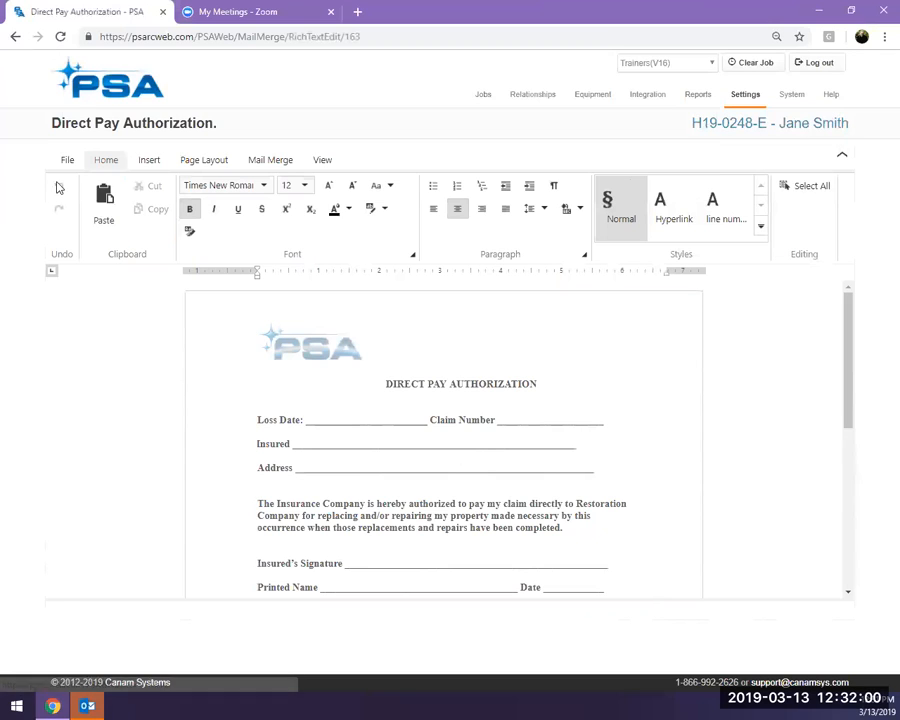
left_click(63, 165)
left_click(150, 218)
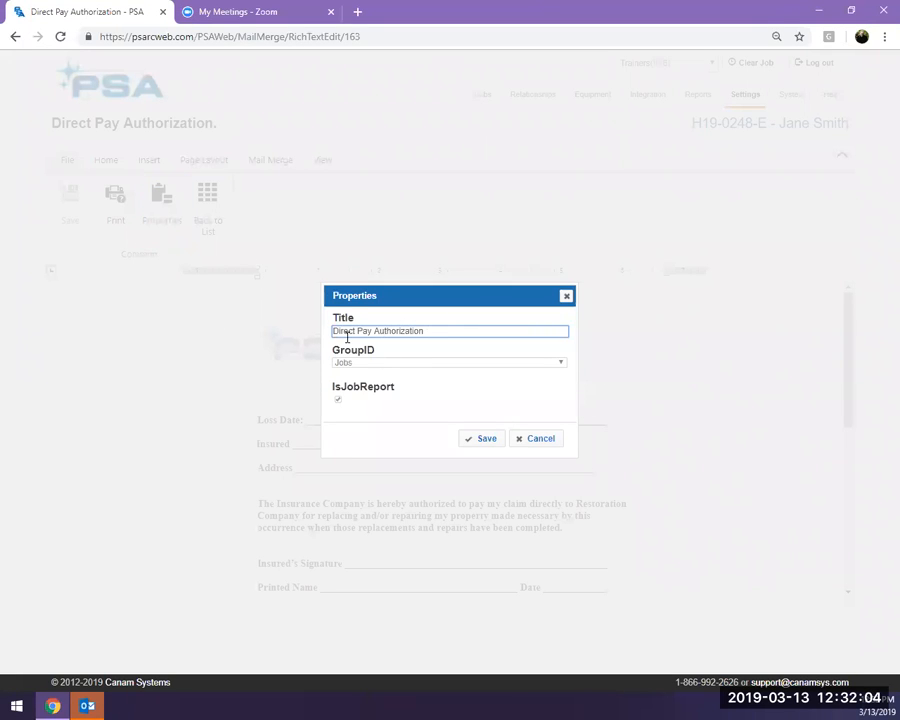
left_click(535, 441)
mouse_move(482, 94)
left_click(487, 124)
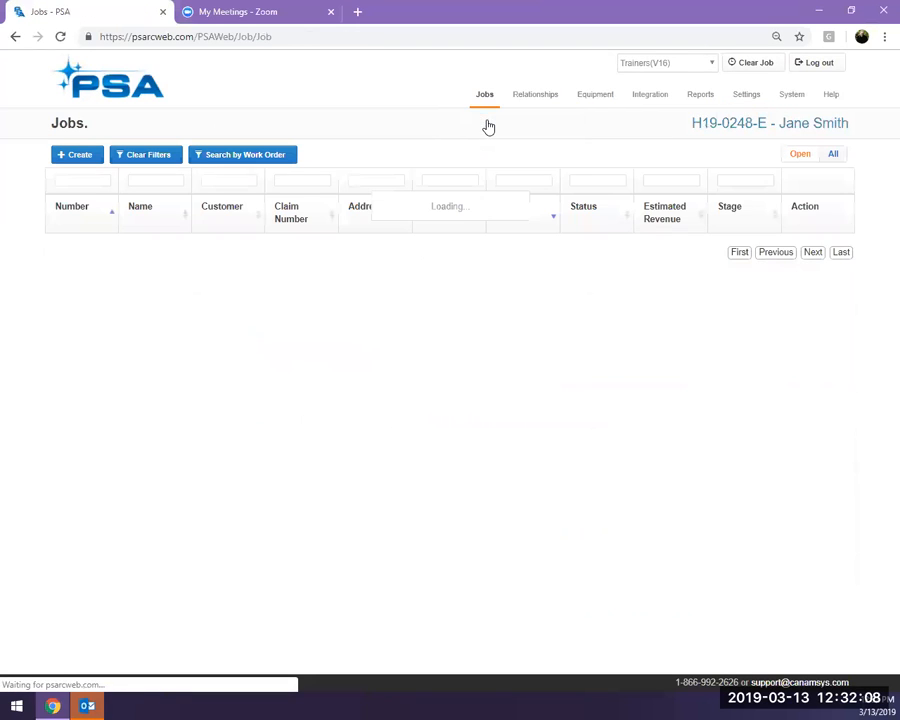
left_click(658, 291)
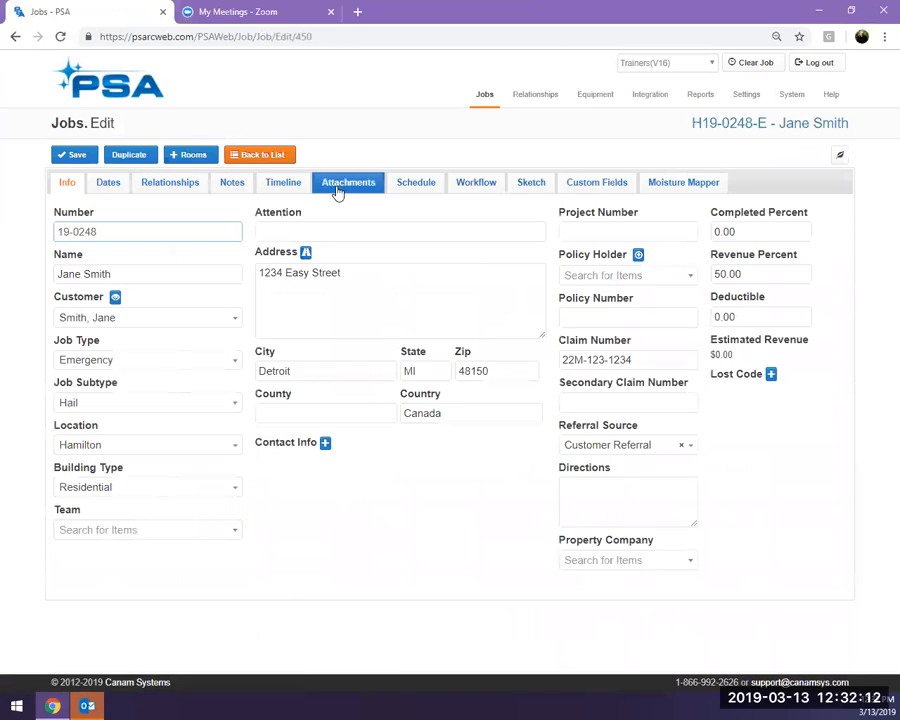
left_click(338, 186)
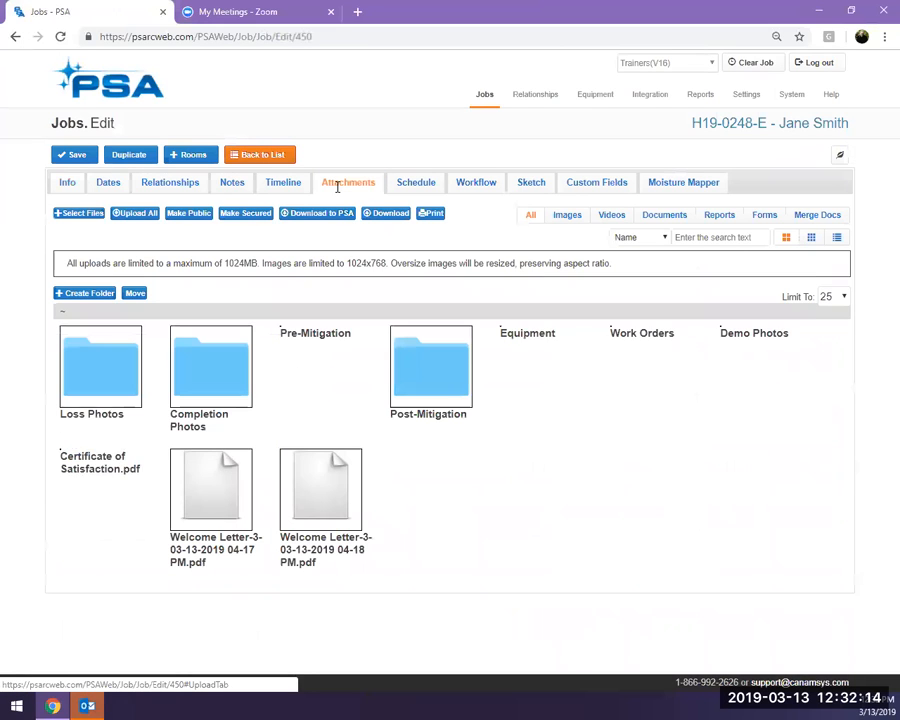
left_click(312, 561)
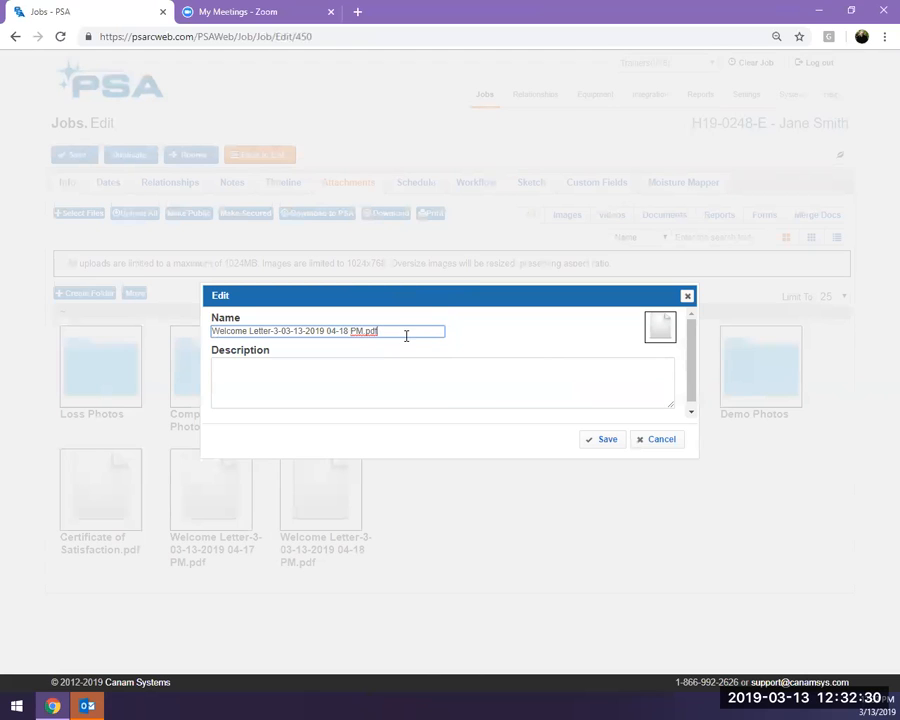
left_click(687, 296)
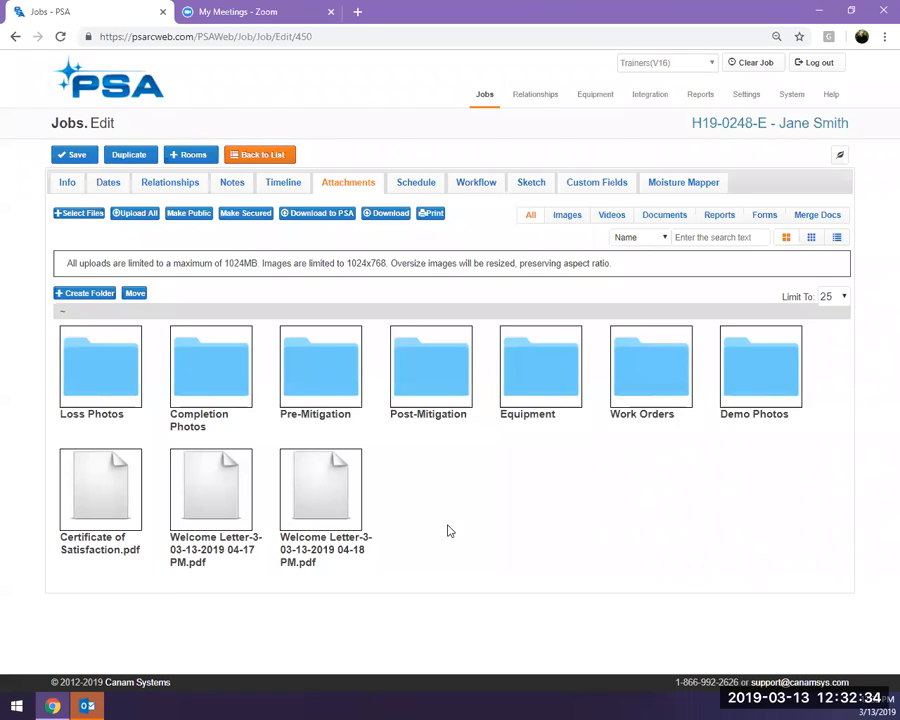